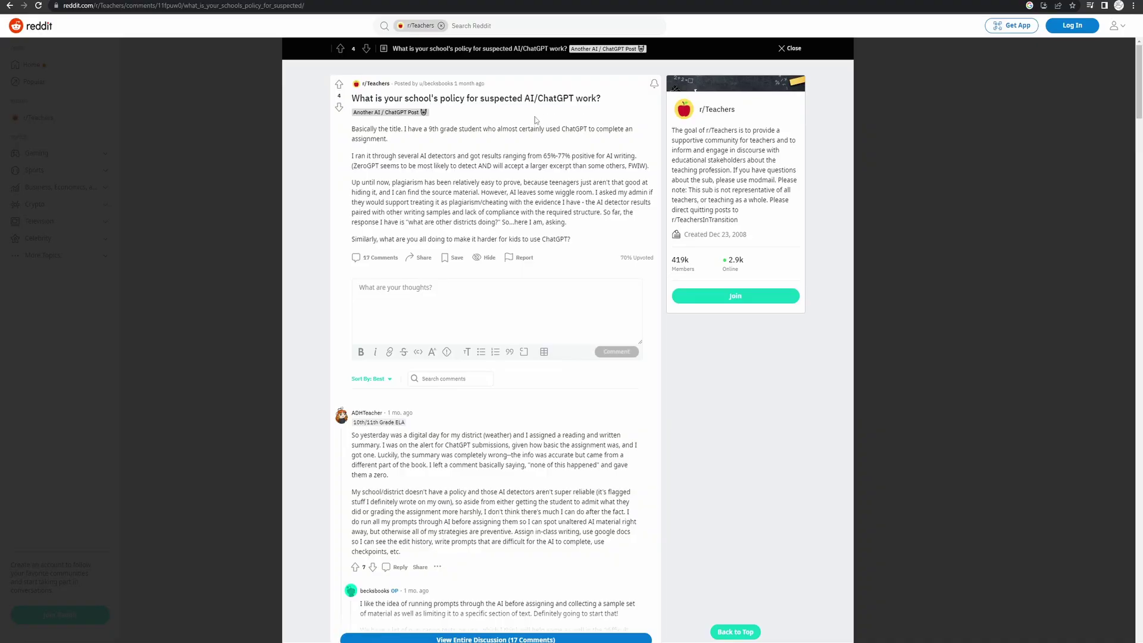
Step: Read the r/Teachers post about school policy for suspected AI/ChatGPT work
scroll(235, 229, "down", 3)
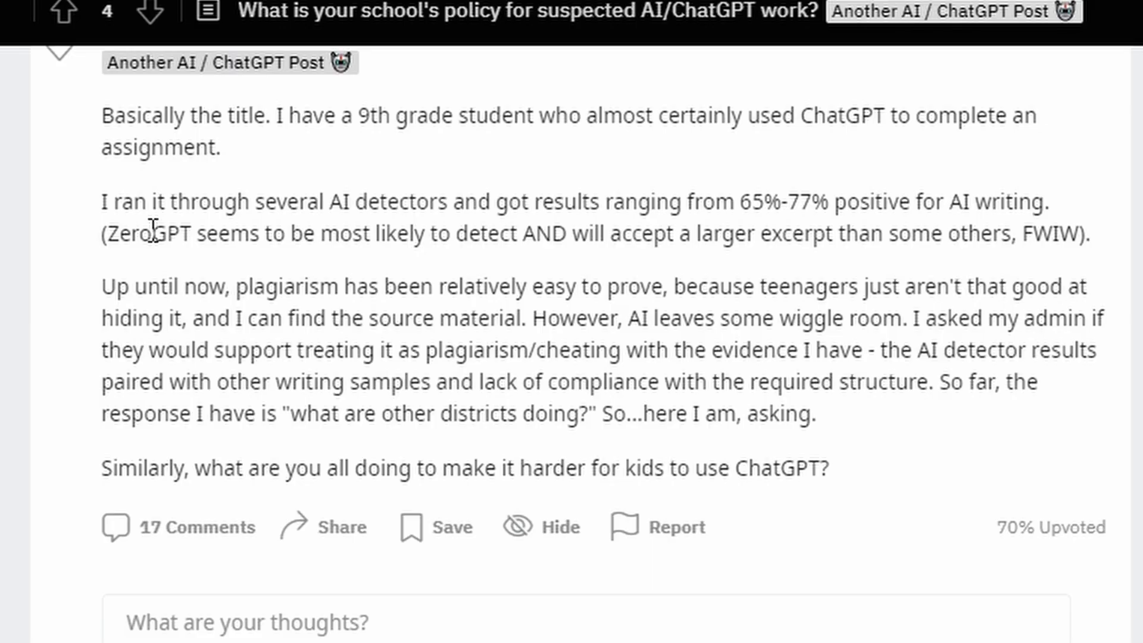
scroll(96, 225, "up", 3)
left_click_drag(171, 212, 130, 168)
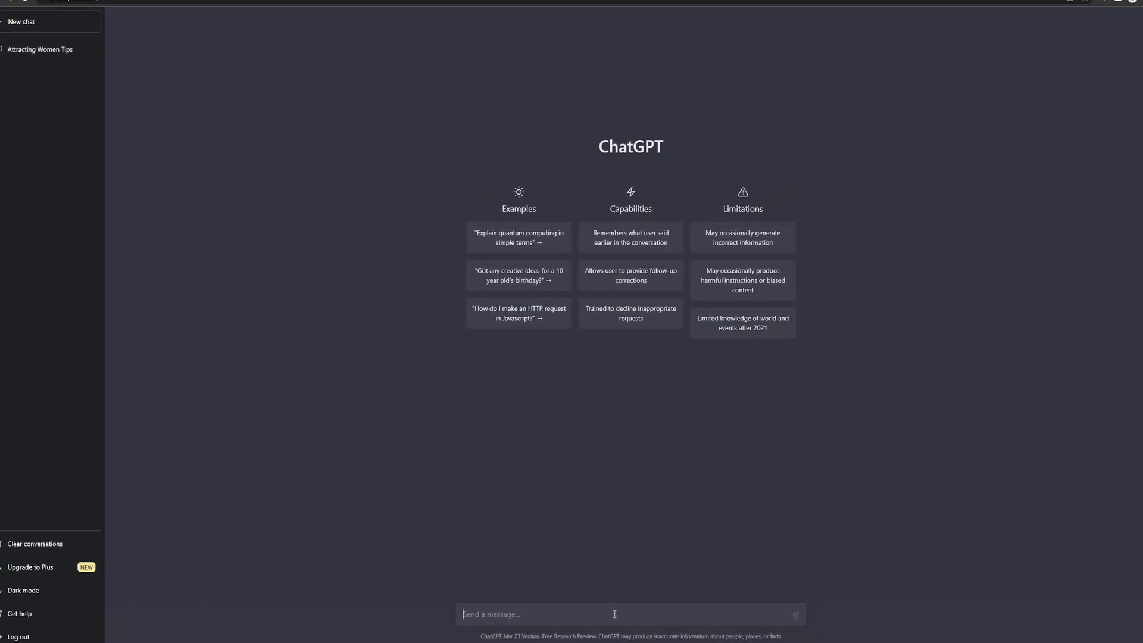
Step: In ChatGPT, send the prompt "Give me a ROBLOX game idea" and read through the reply
type("Give me a ROBLOX game idea")
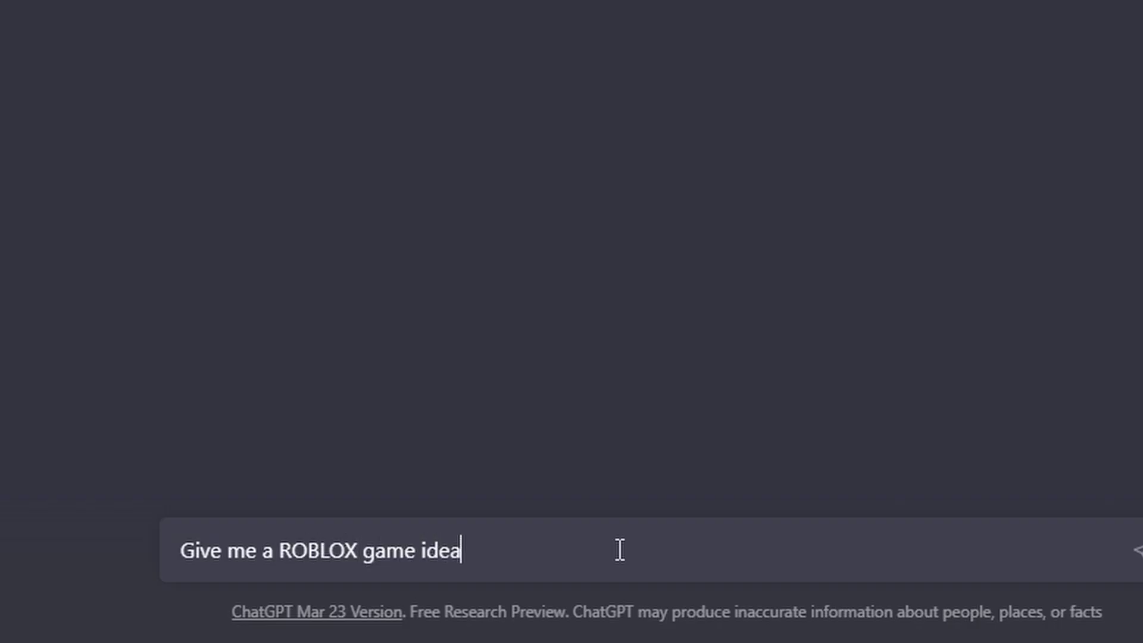
key("Return")
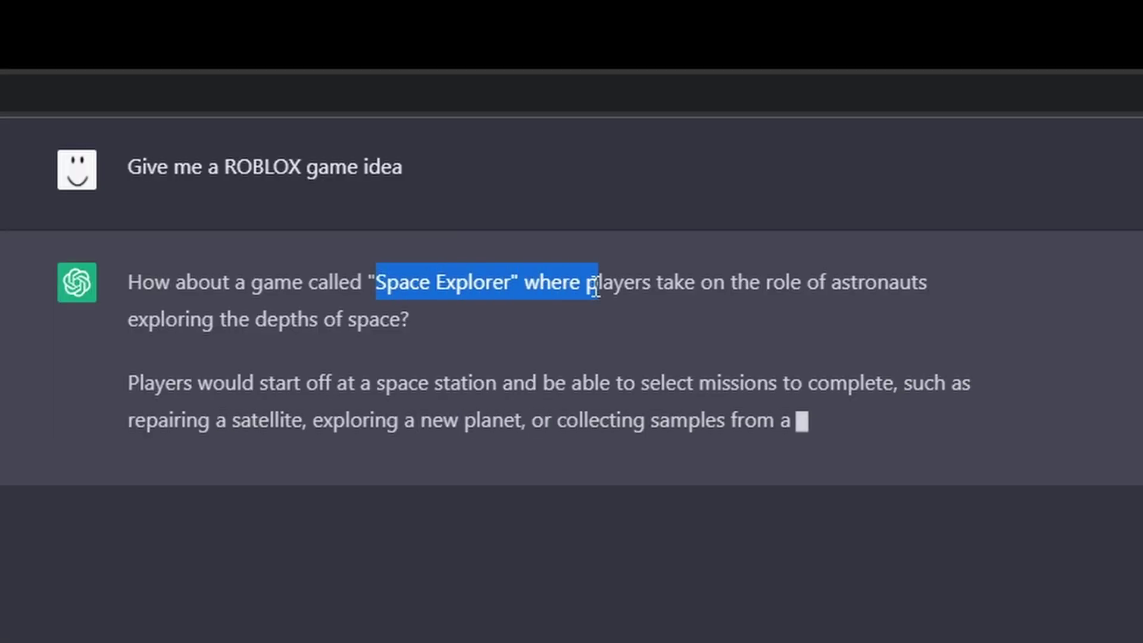
left_click_drag(129, 383, 430, 383)
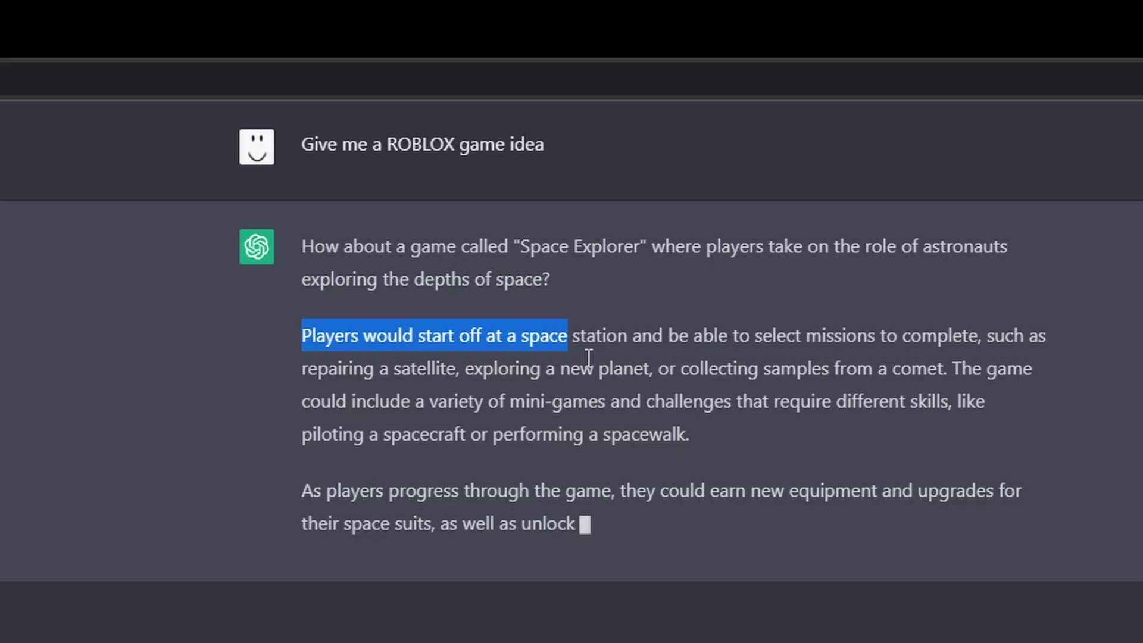
left_click_drag(301, 368, 566, 369)
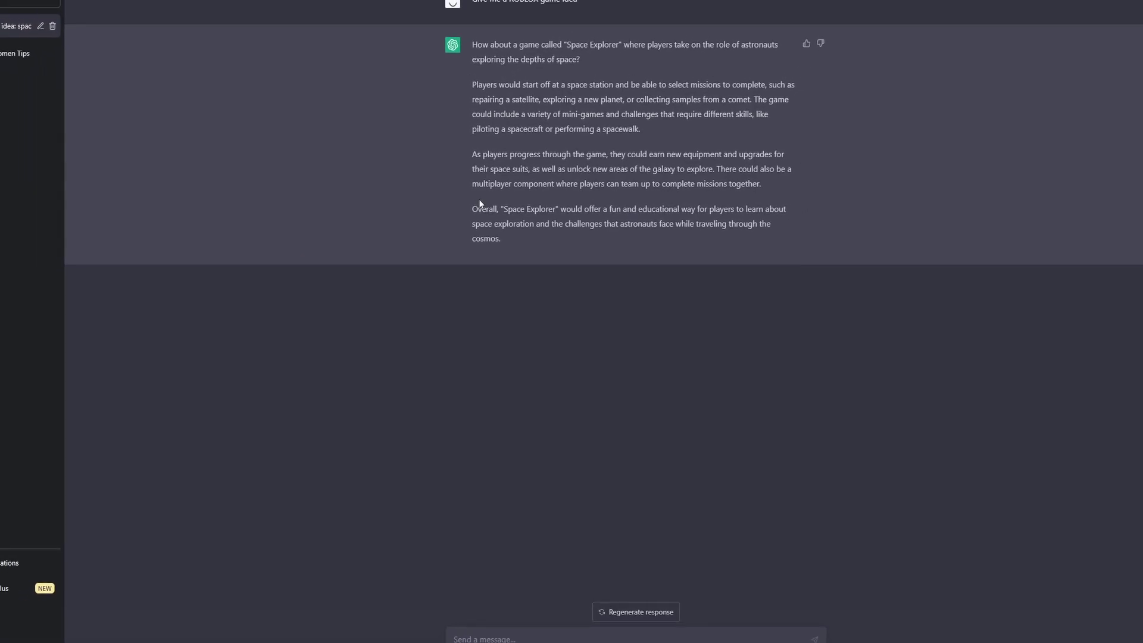
left_click_drag(477, 216, 672, 216)
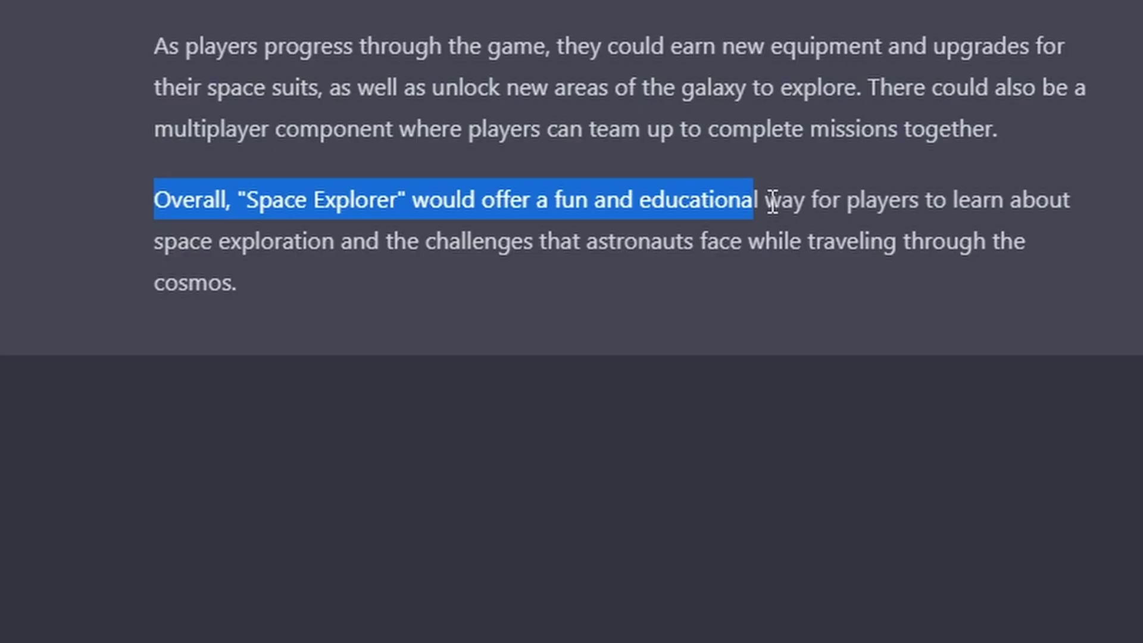
left_click(772, 201)
left_click(757, 201)
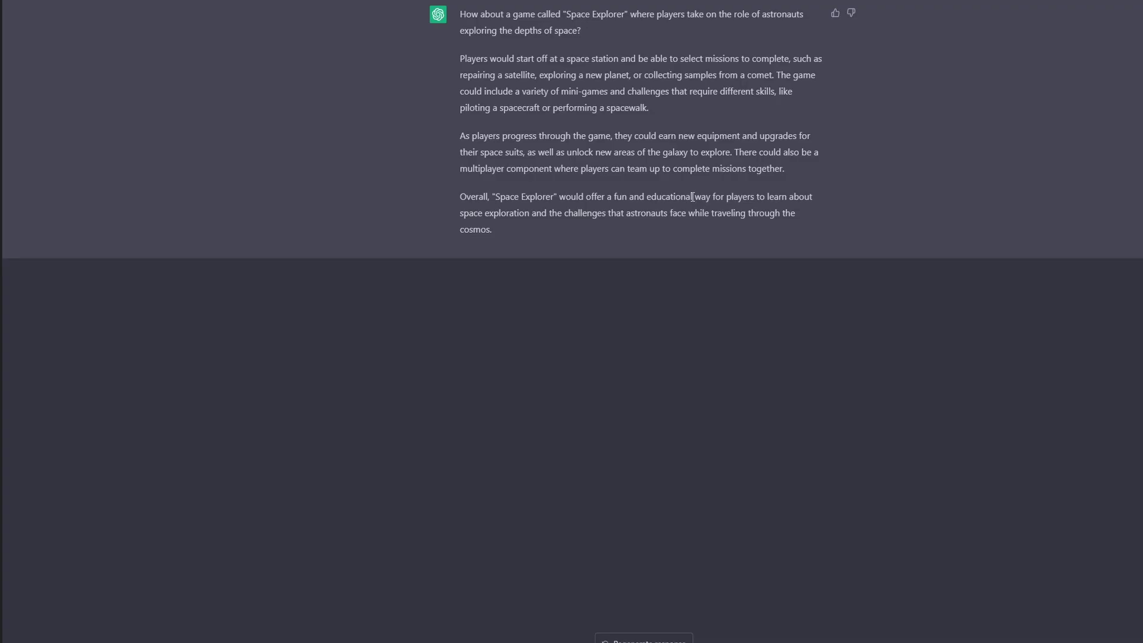
left_click(649, 200)
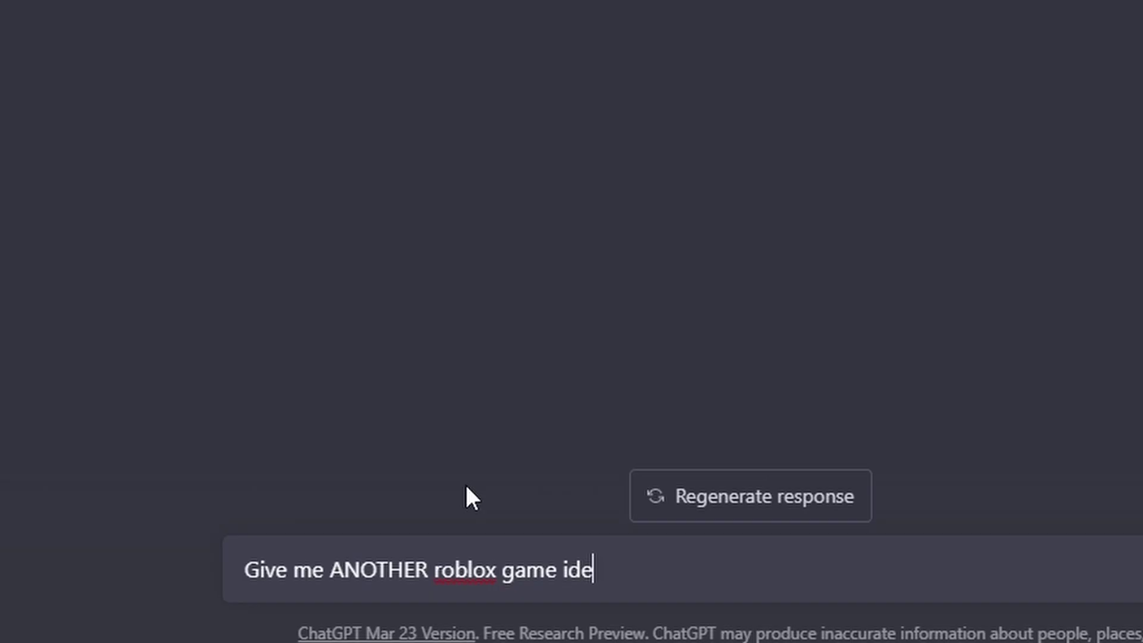
Step: Send the prompt "Give me ANOTHER roblox game idea" and read through the reply
key("Return")
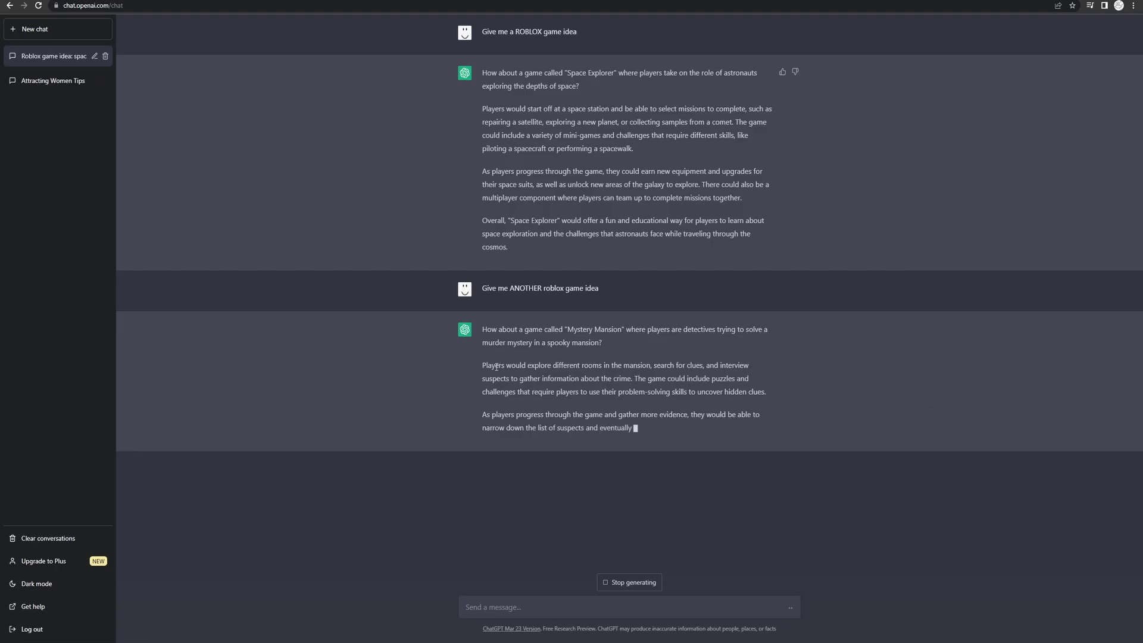
left_click_drag(373, 415, 770, 434)
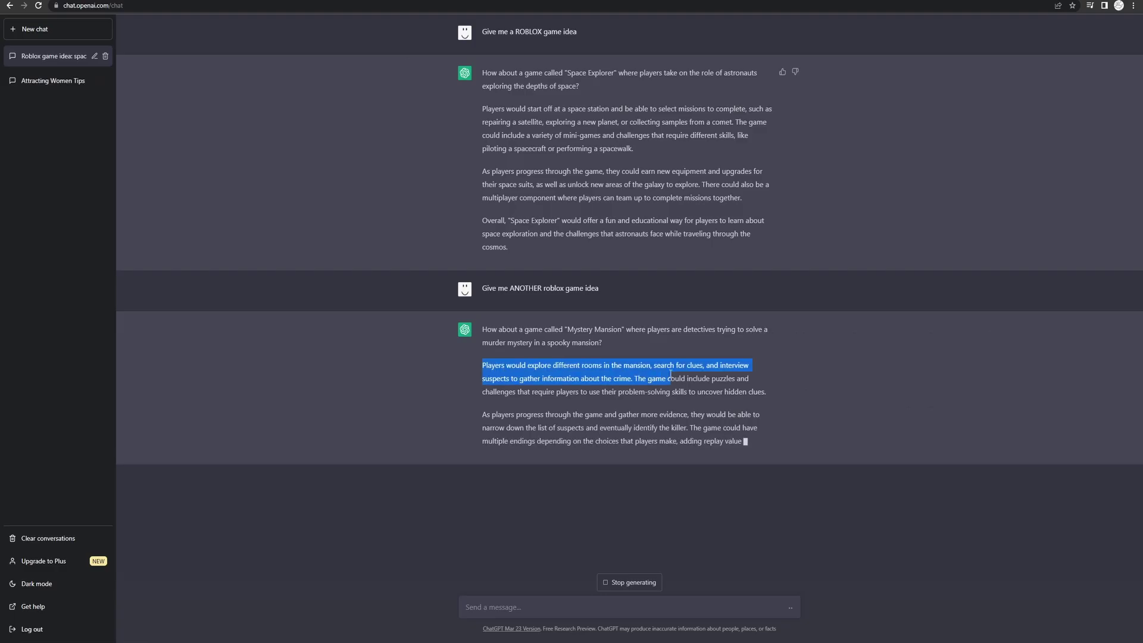
left_click_drag(653, 366, 686, 387)
left_click(550, 390)
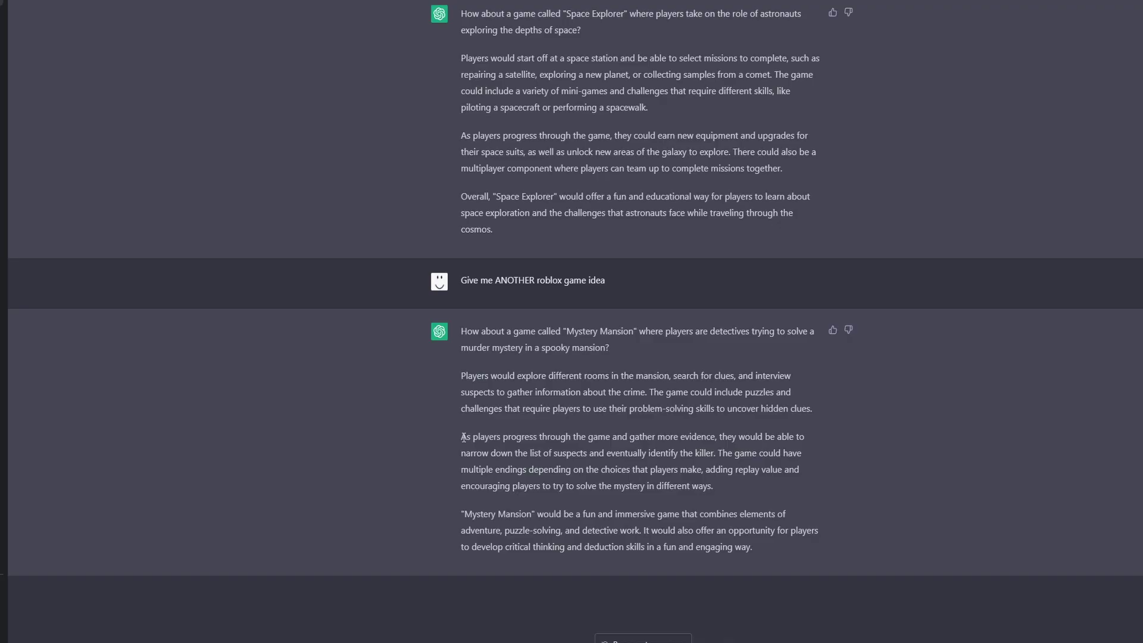
left_click_drag(482, 416, 693, 436)
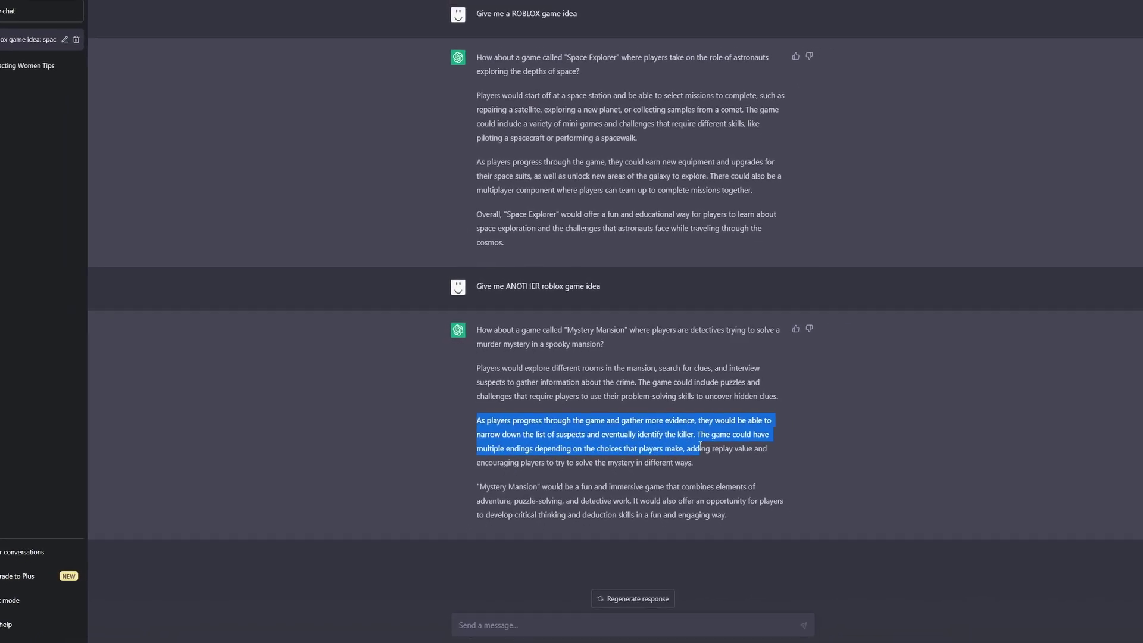
left_click(572, 448)
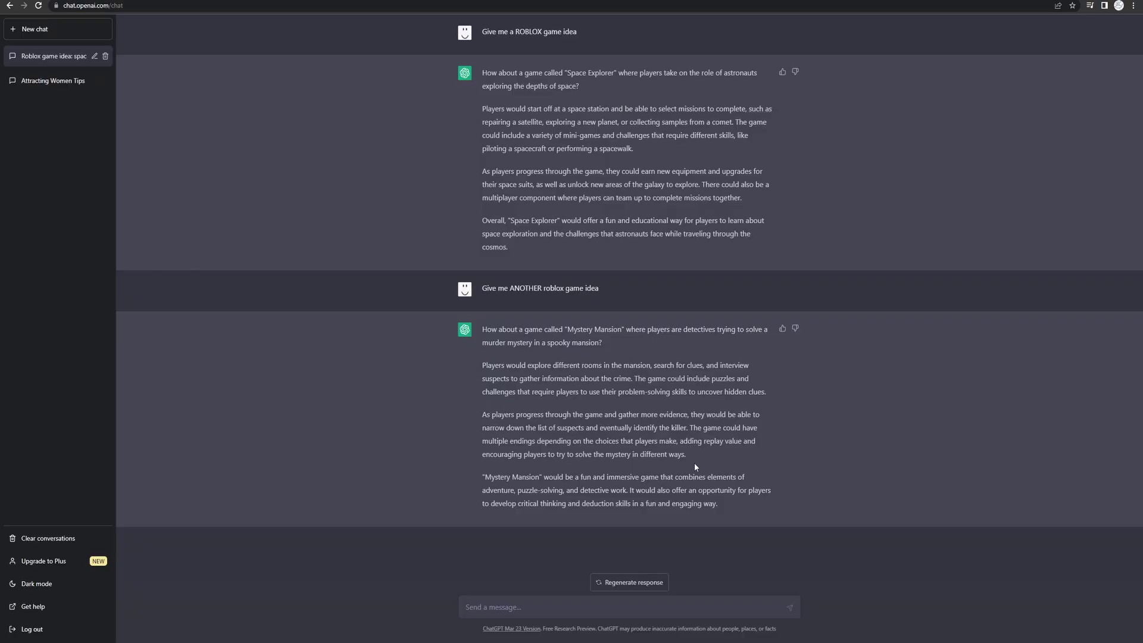
left_click_drag(695, 467, 576, 448)
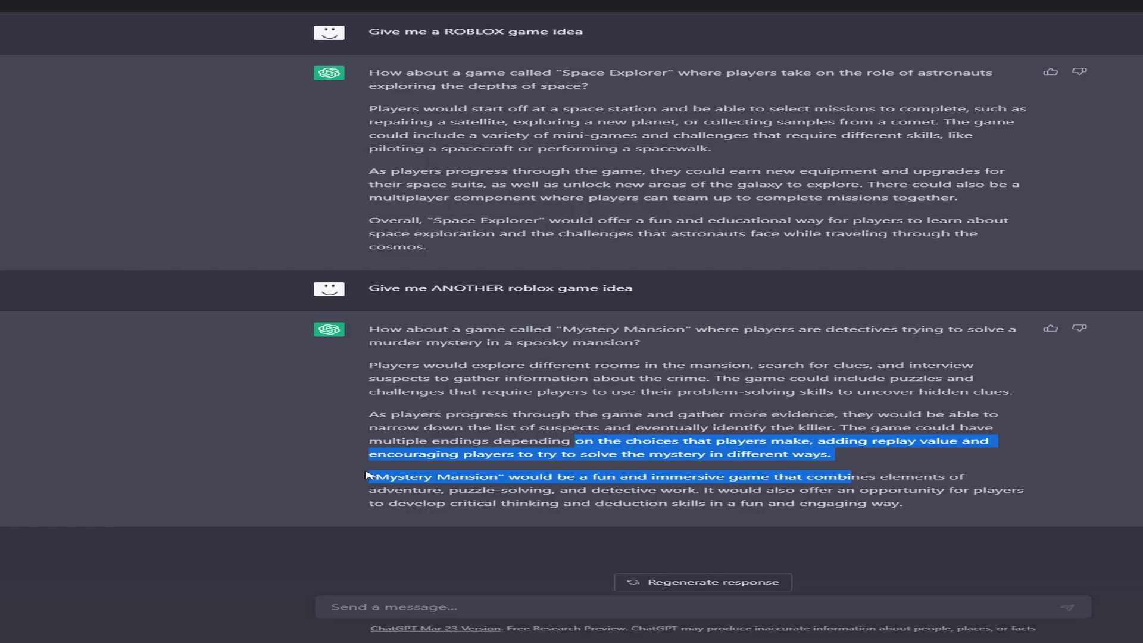
left_click(620, 511)
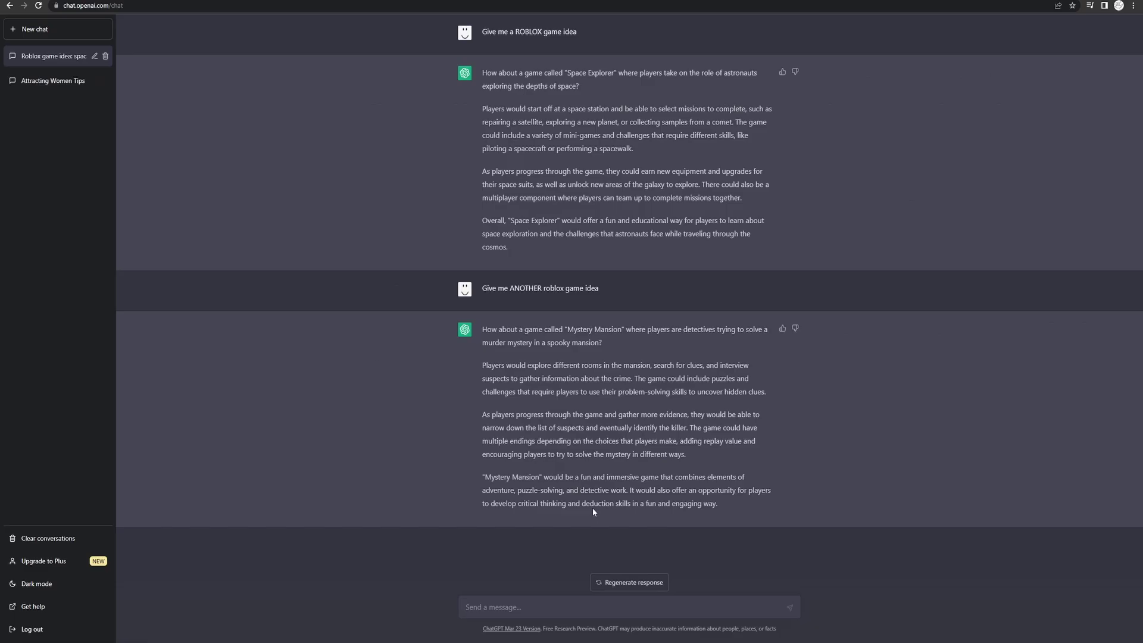
Step: Send the prompt "Give me a game idea where you raise pets"
left_click(509, 606)
type("Give ma")
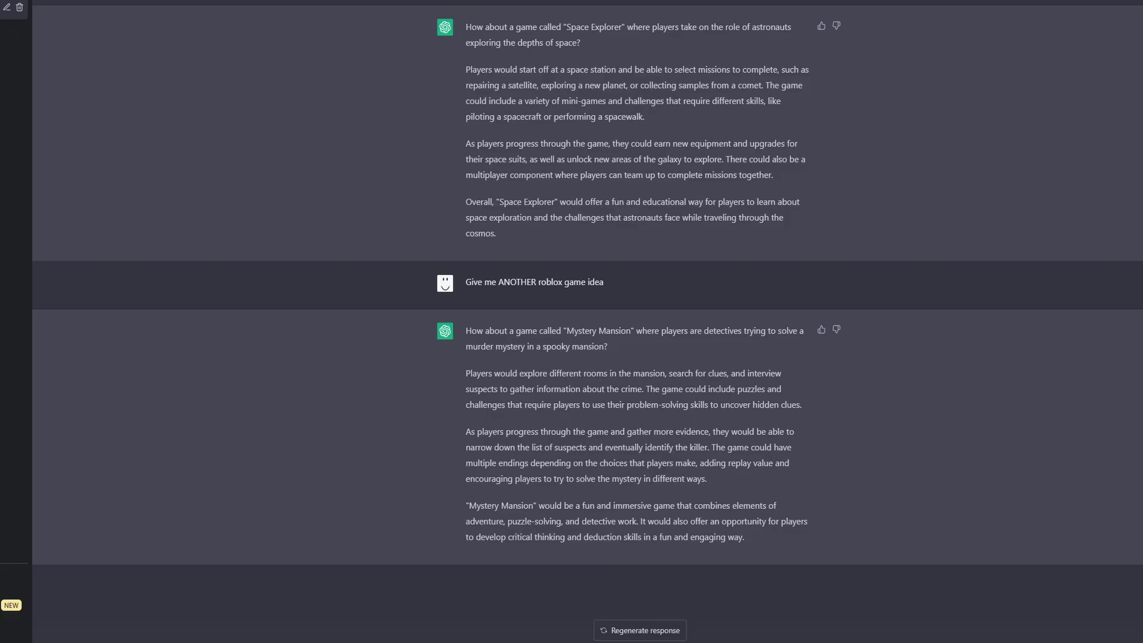
type(" a ")
type("ga")
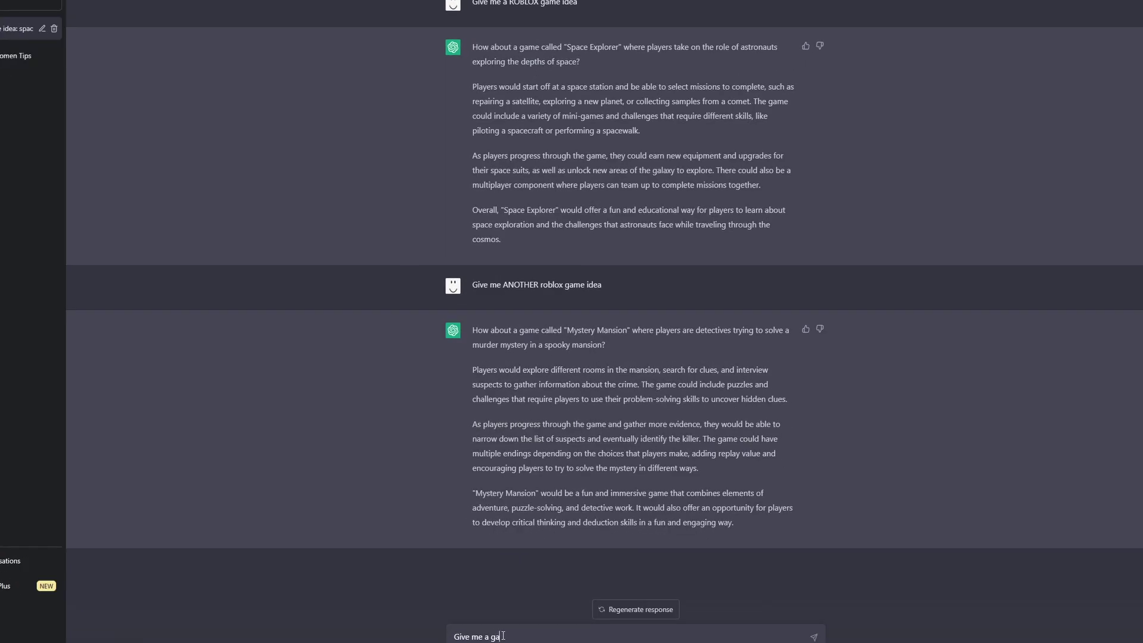
type("me idea wher")
type("e you")
type(" raise pet")
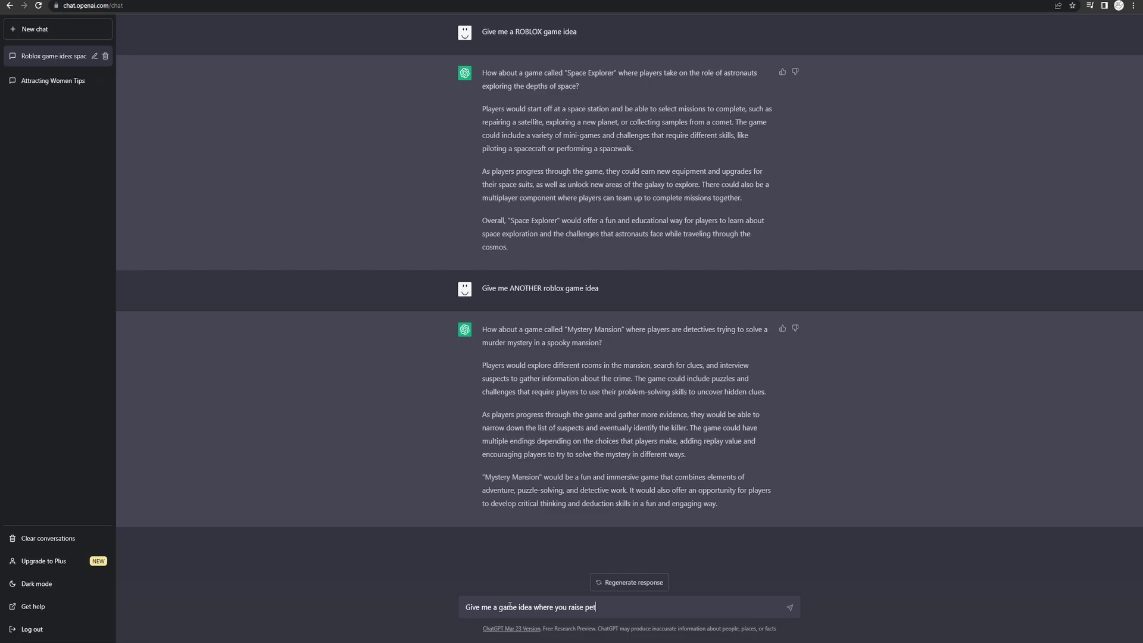
type("s")
key("Return")
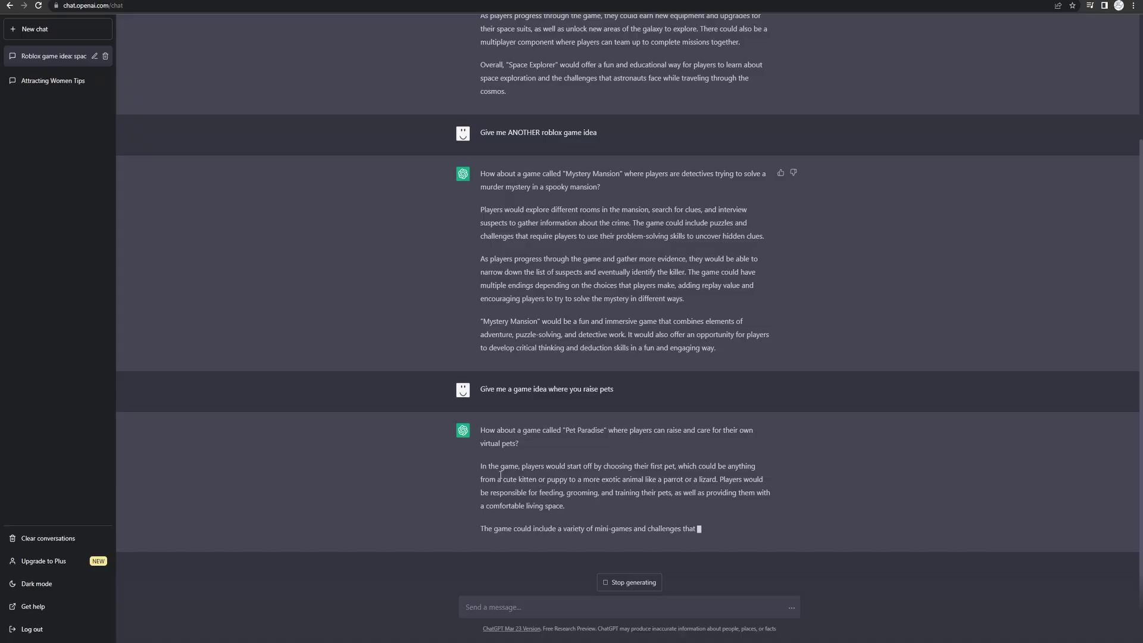
Step: Read through the reply about the pet-raising game, from the choice of the first pet to unlocking breeds and the closing summary
left_click_drag(326, 540, 761, 578)
left_click(291, 512)
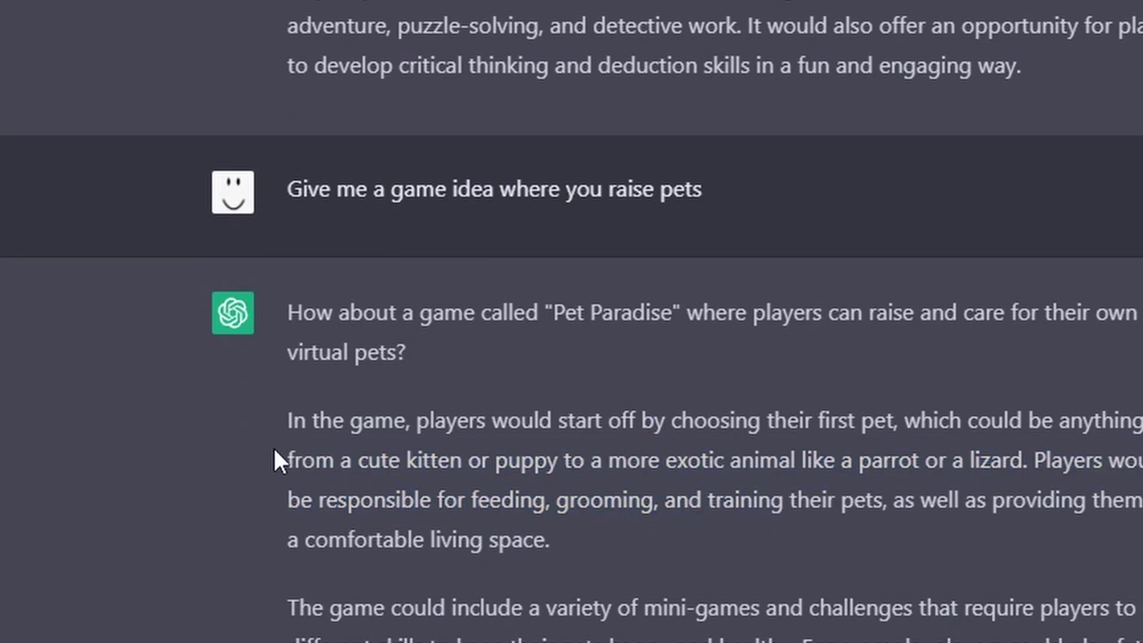
left_click_drag(1052, 414, 227, 412)
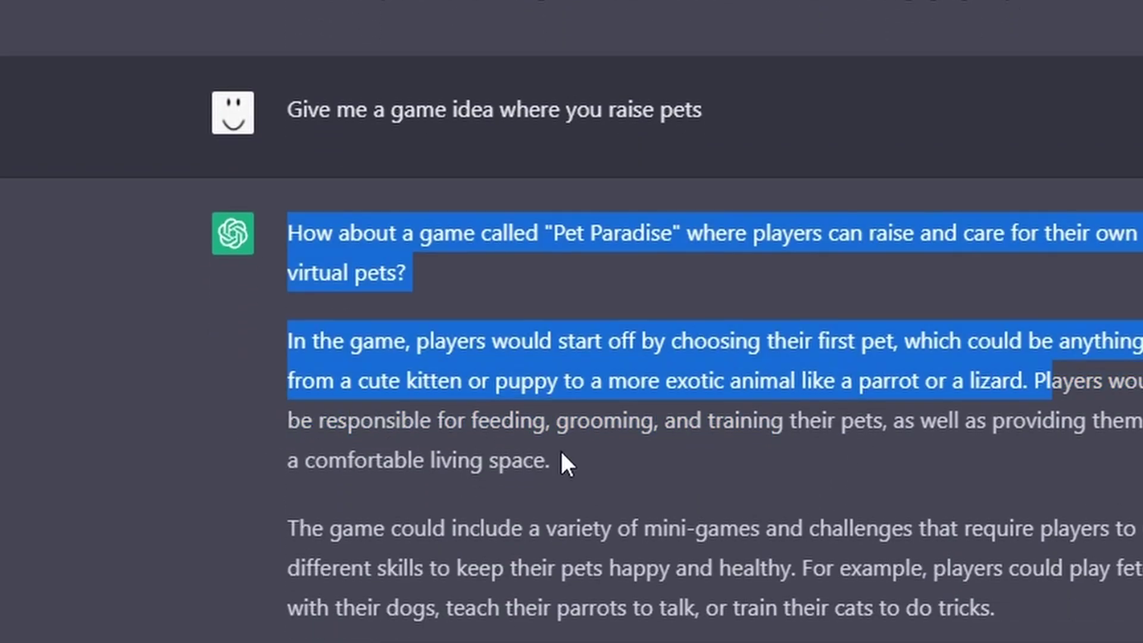
left_click(581, 455)
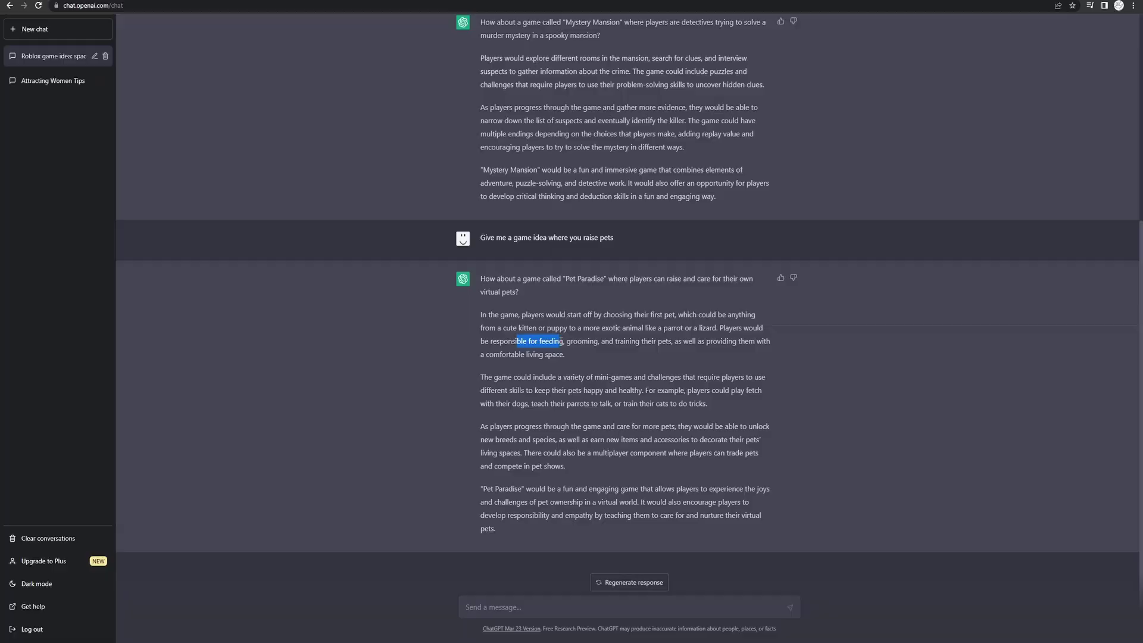
left_click_drag(560, 341, 564, 340)
left_click(331, 640)
left_click_drag(480, 426, 608, 454)
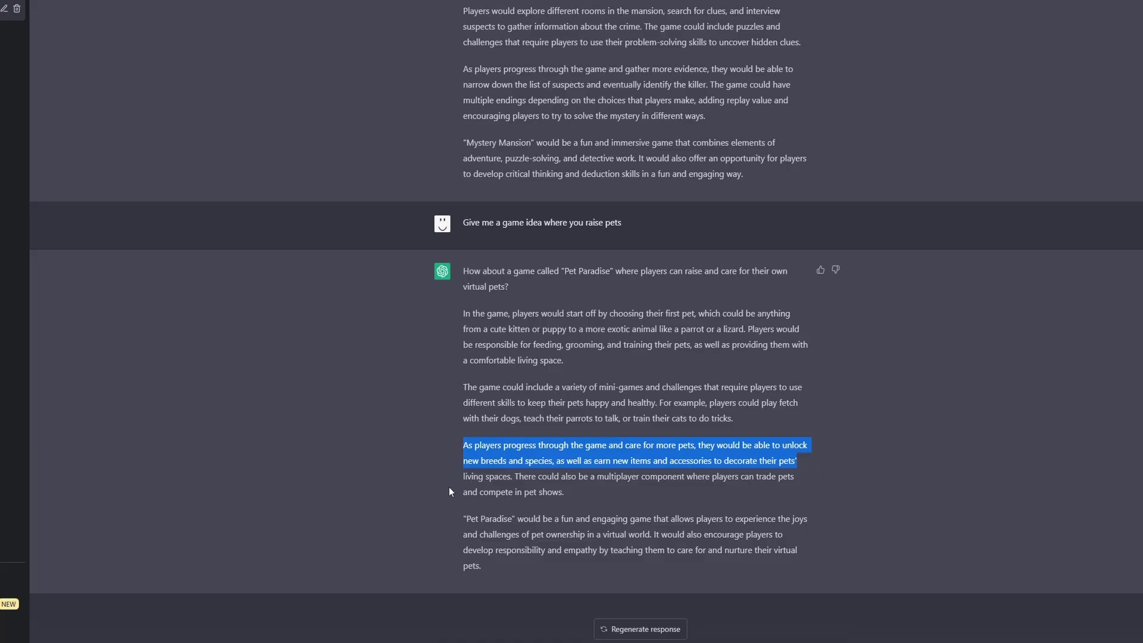
left_click(449, 487)
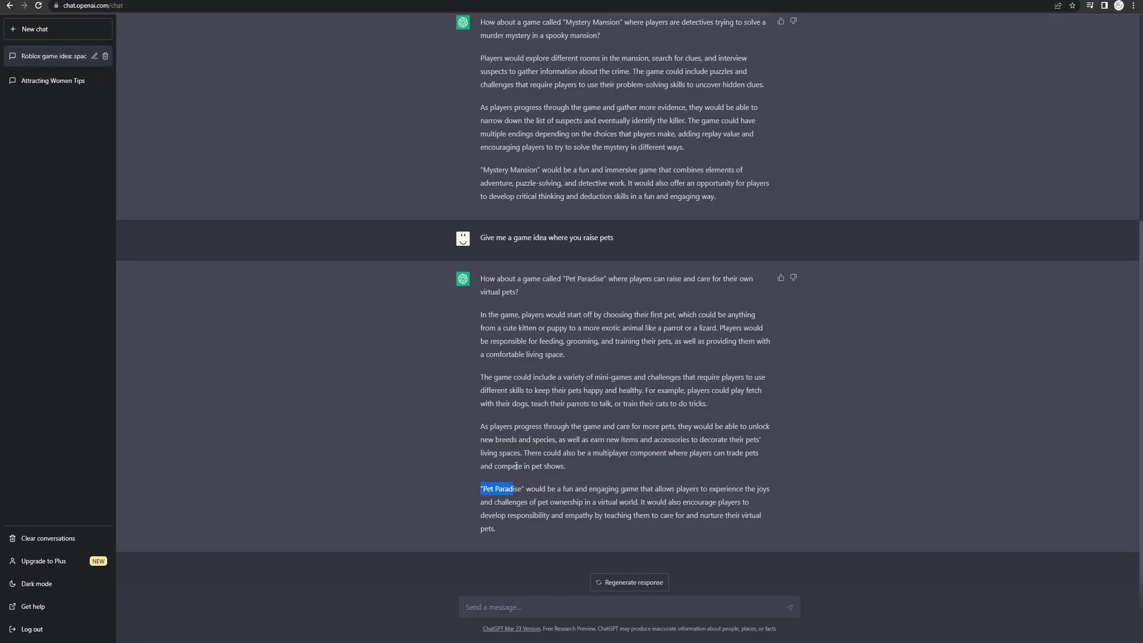
left_click(565, 462)
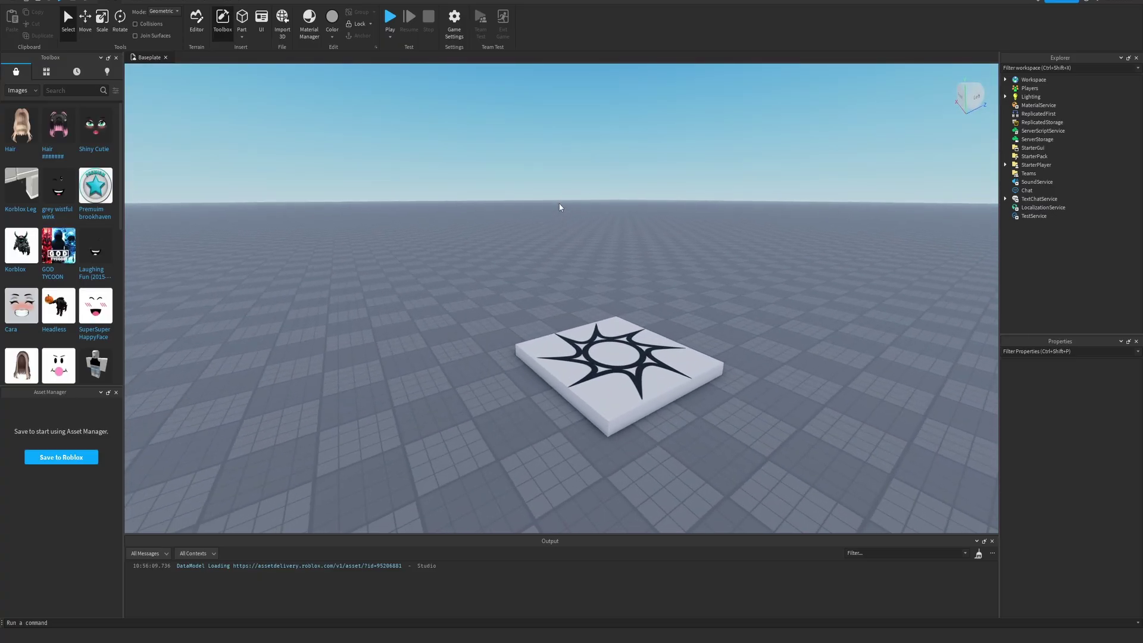
right_click_drag(655, 245, 637, 243)
key("d")
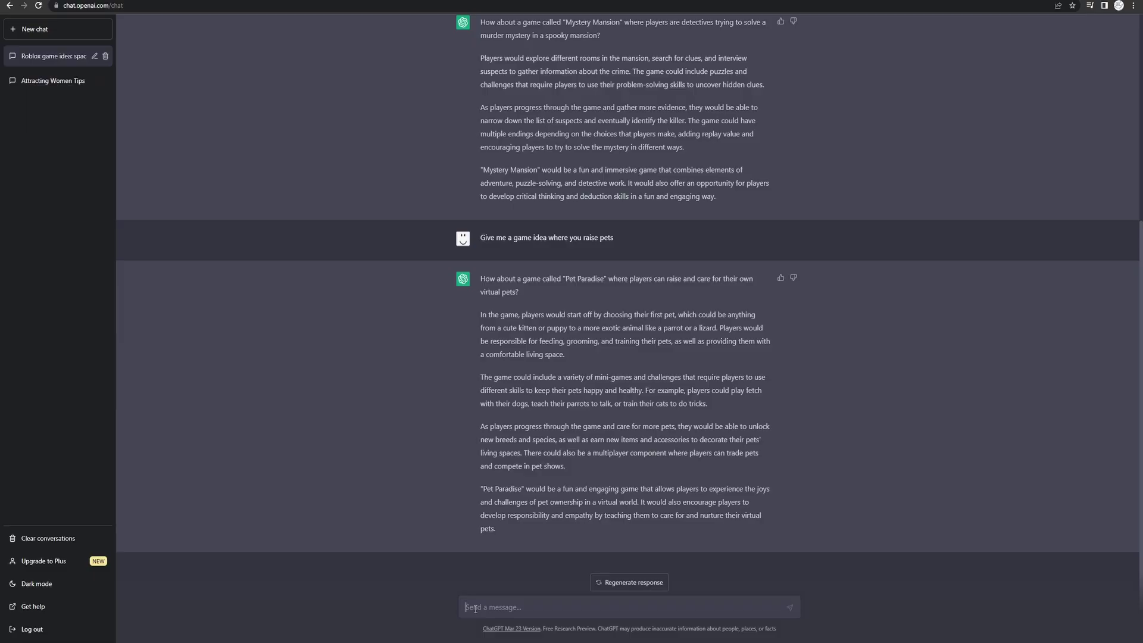
Step: Ask ChatGPT "write code to make a part follow you in Roblox studio" and copy the whole Lua snippet from the reply
type("te ")
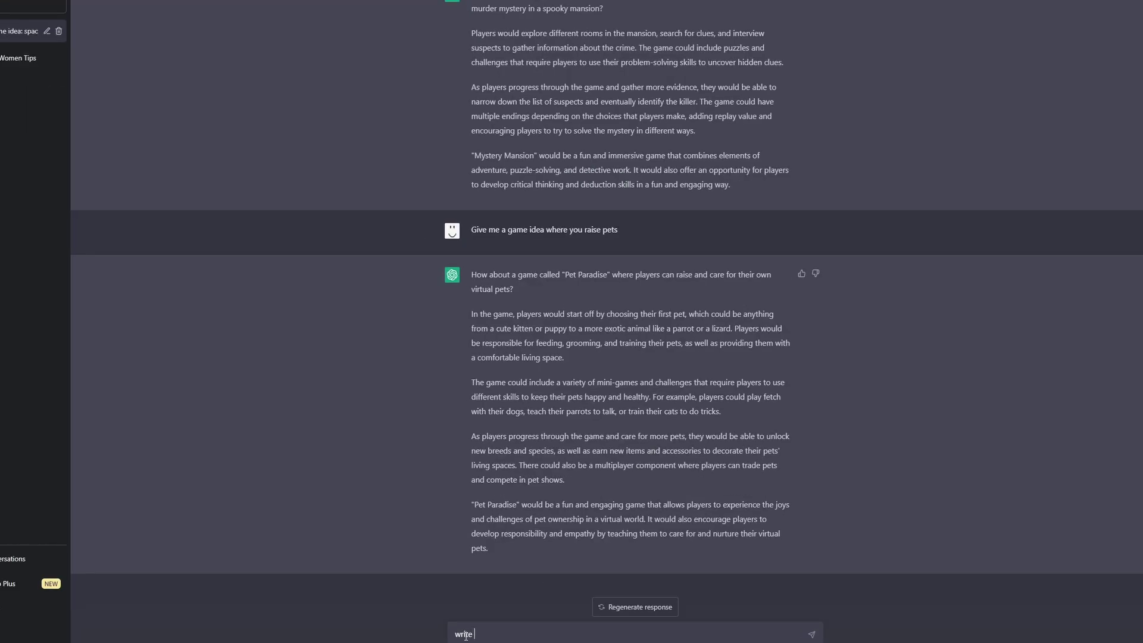
type("code")
type(" to make a pet")
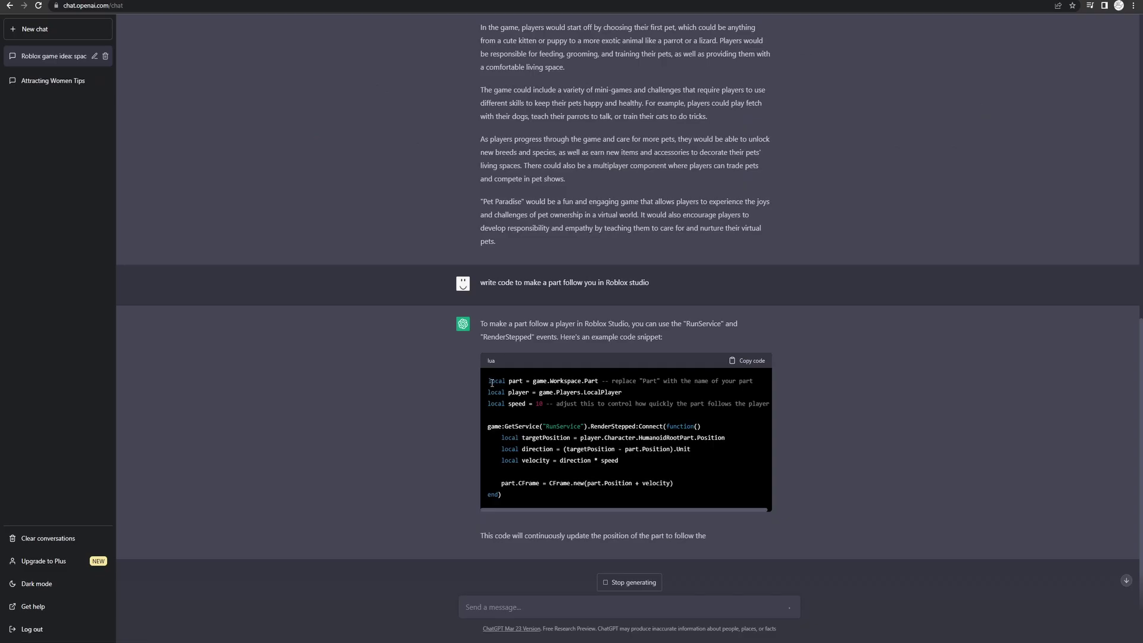
left_click_drag(489, 383, 563, 498)
key("ctrl+c")
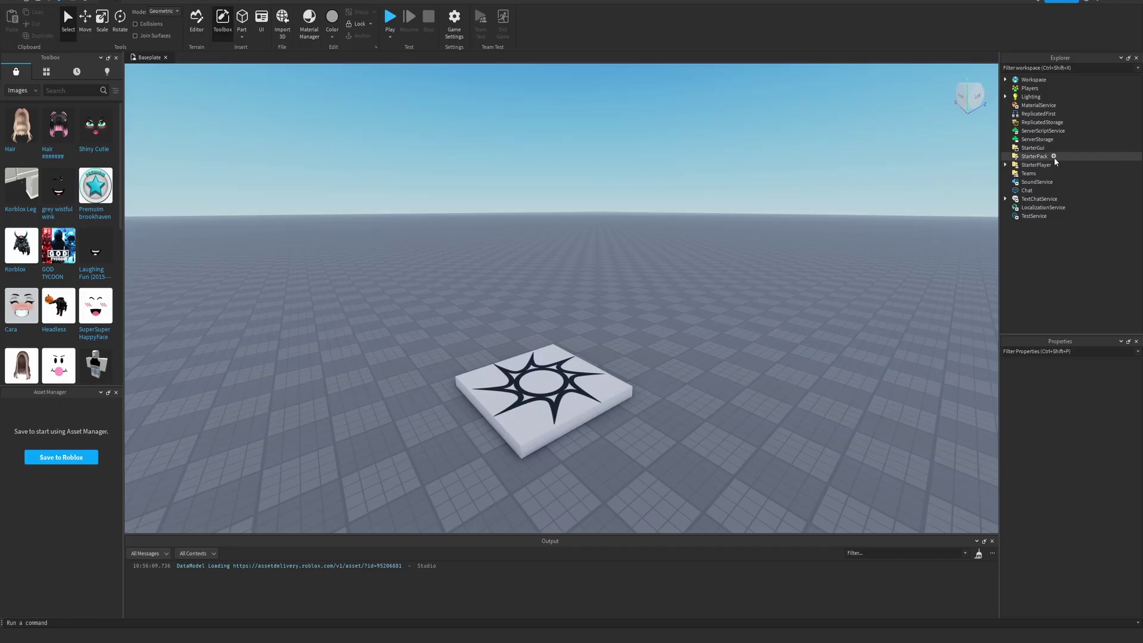
Step: In Roblox Studio, add a LocalScript to StarterPack and replace its default code with the copied part-following script
left_click(1054, 157)
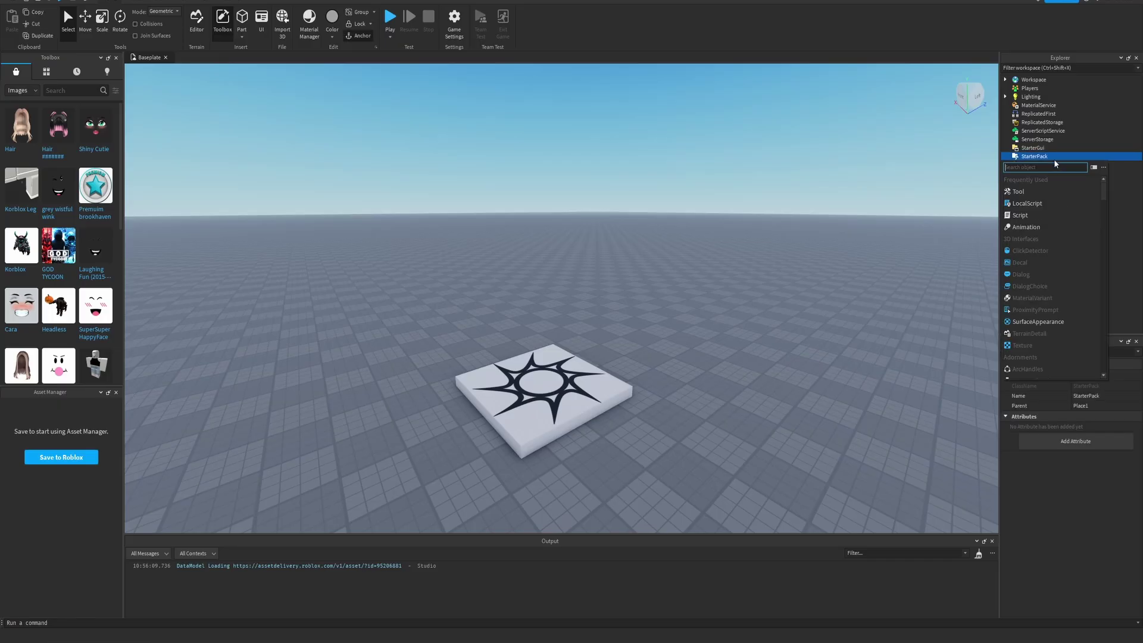
left_click(1055, 204)
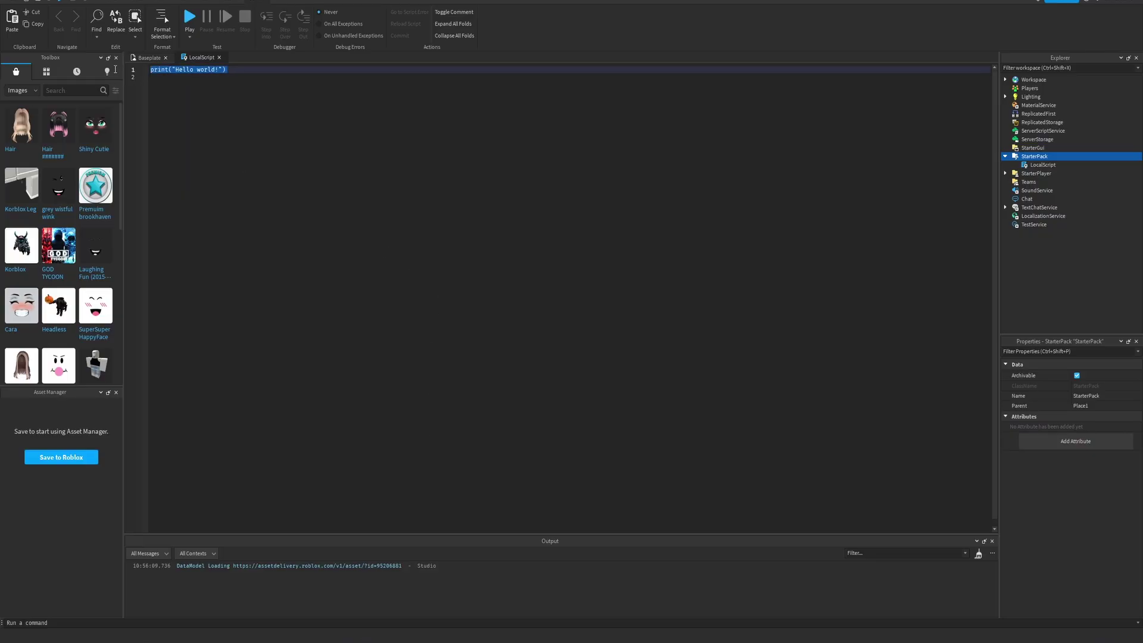
key("ctrl+v")
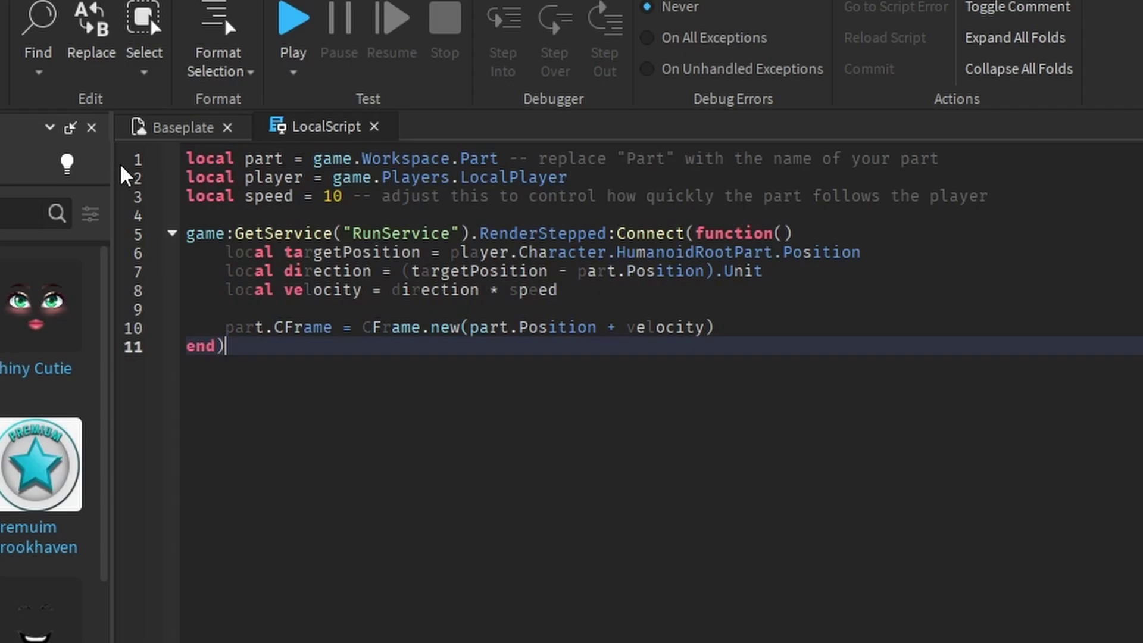
Step: Return to the Baseplate viewport and look over the cube with the face decal
left_click(197, 135)
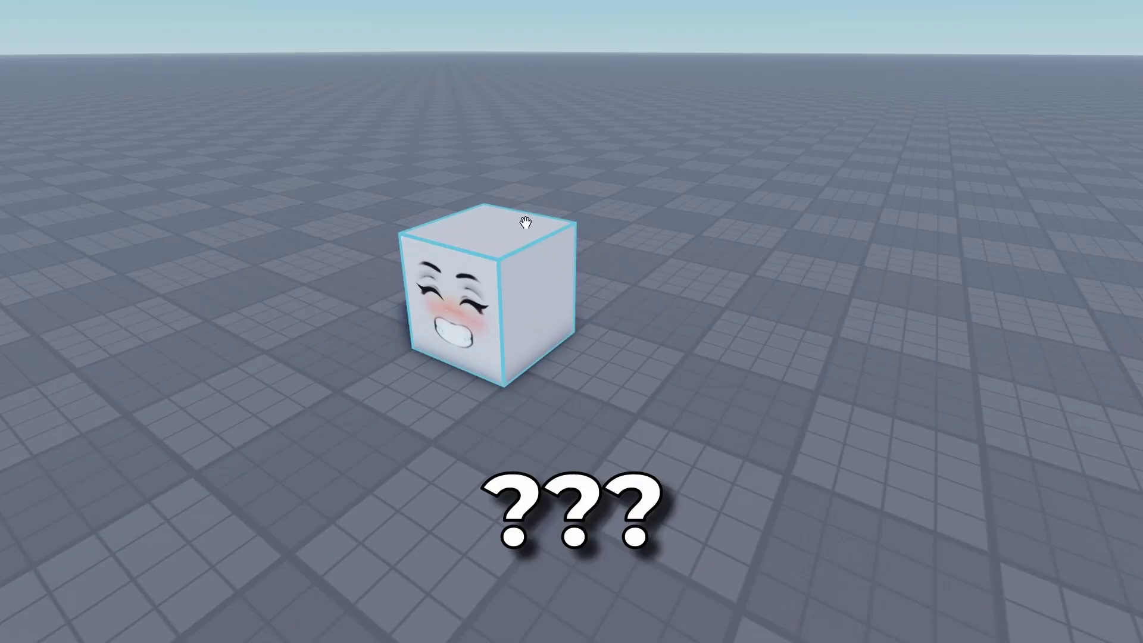
right_click_drag(635, 195, 627, 190)
right_click_drag(628, 191, 621, 186)
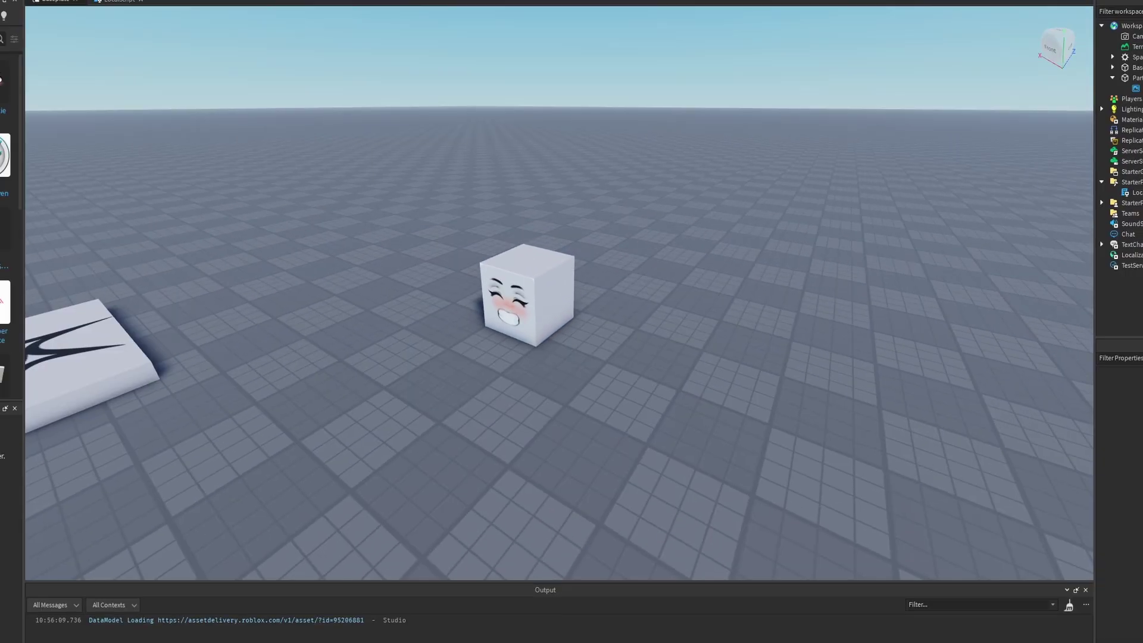
Step: Start a playtest and walk the avatar off and around the spawn pad to check whether the face cube follows
left_click(12, 18)
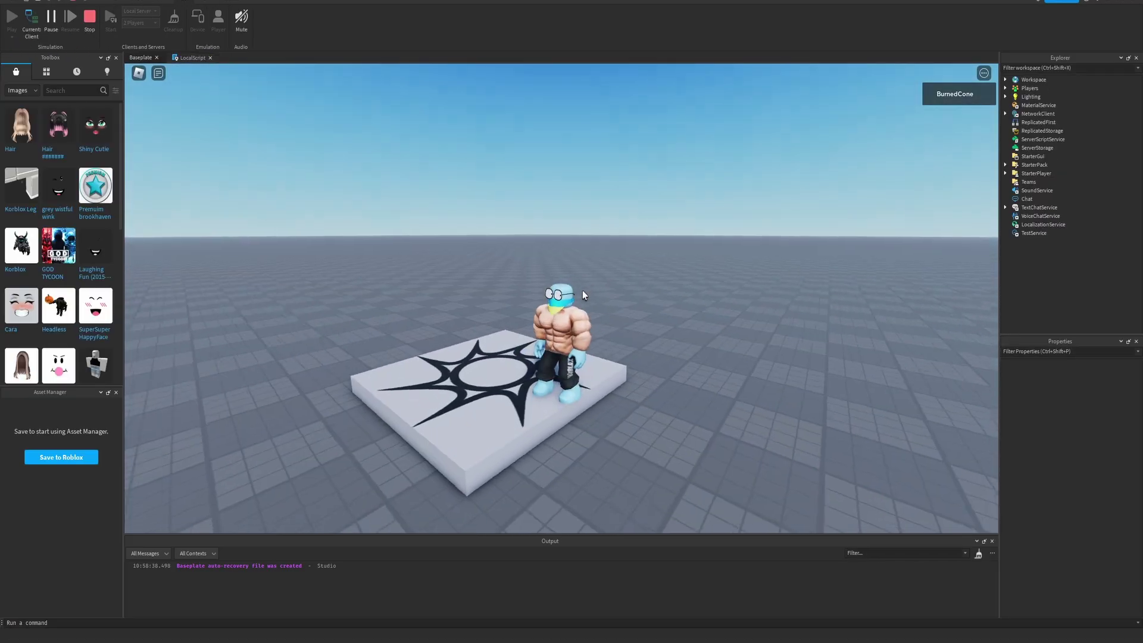
scroll(583, 294, "down", 3)
right_click_drag(583, 294, 576, 298)
right_click_drag(576, 298, 542, 275)
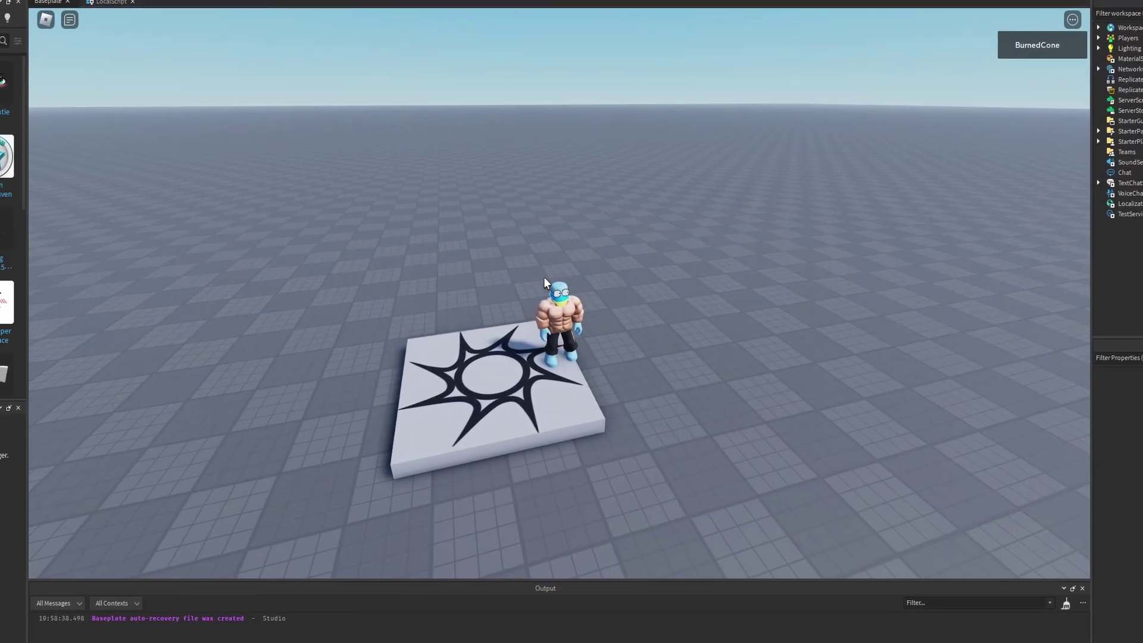
key("d")
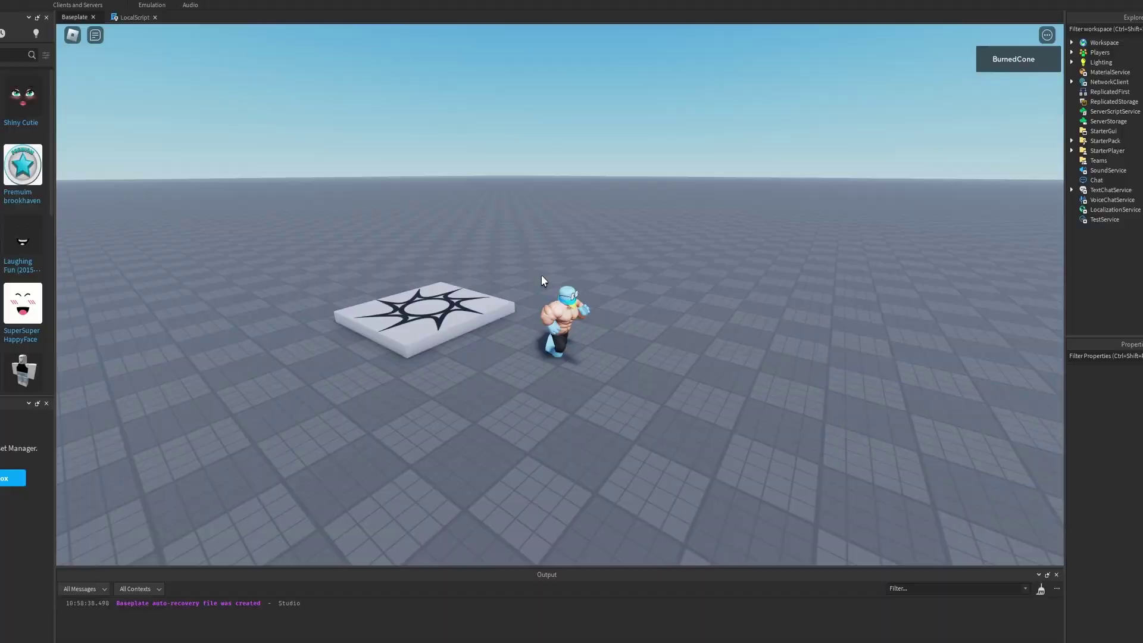
key("s")
key("d")
key("a")
key("s")
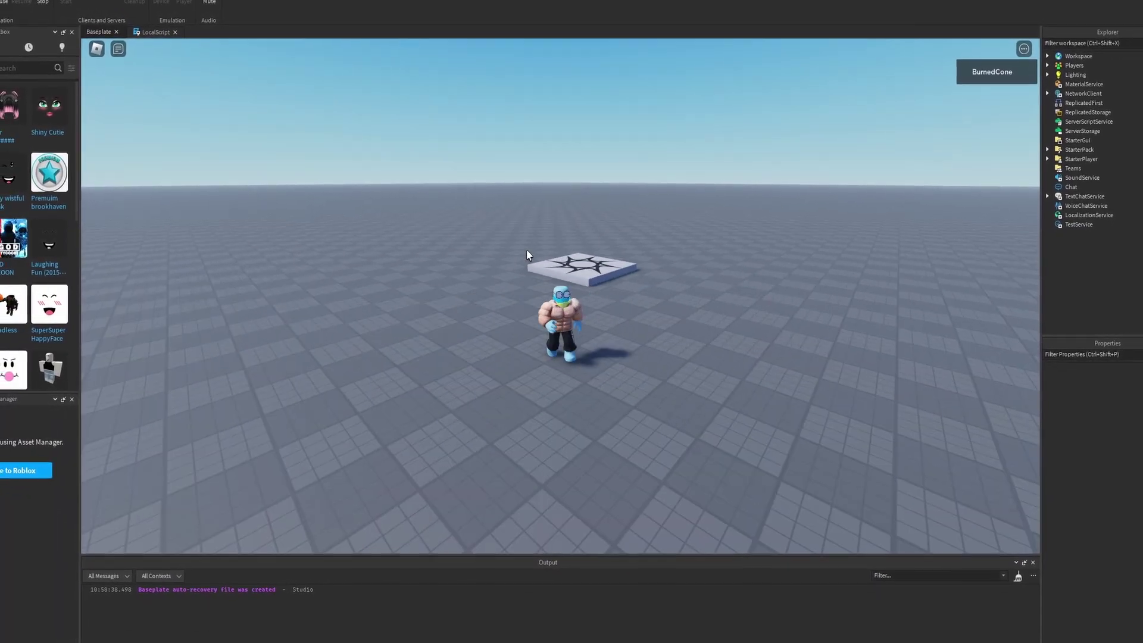
key("a")
key("w")
right_click_drag(646, 256, 659, 266)
key("a")
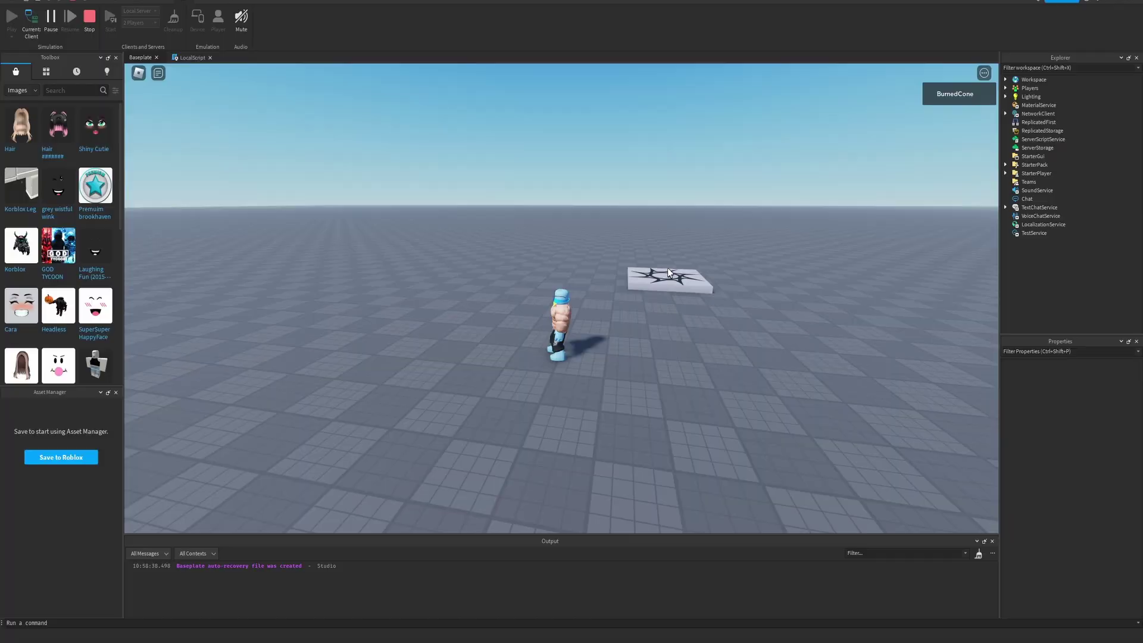
key("d")
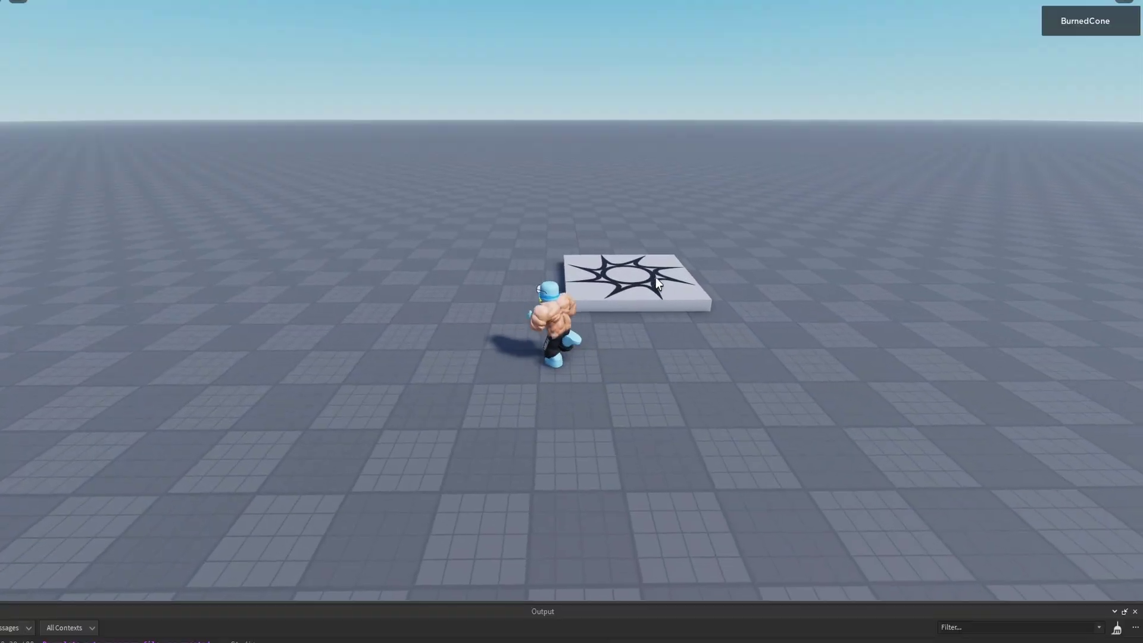
key("s")
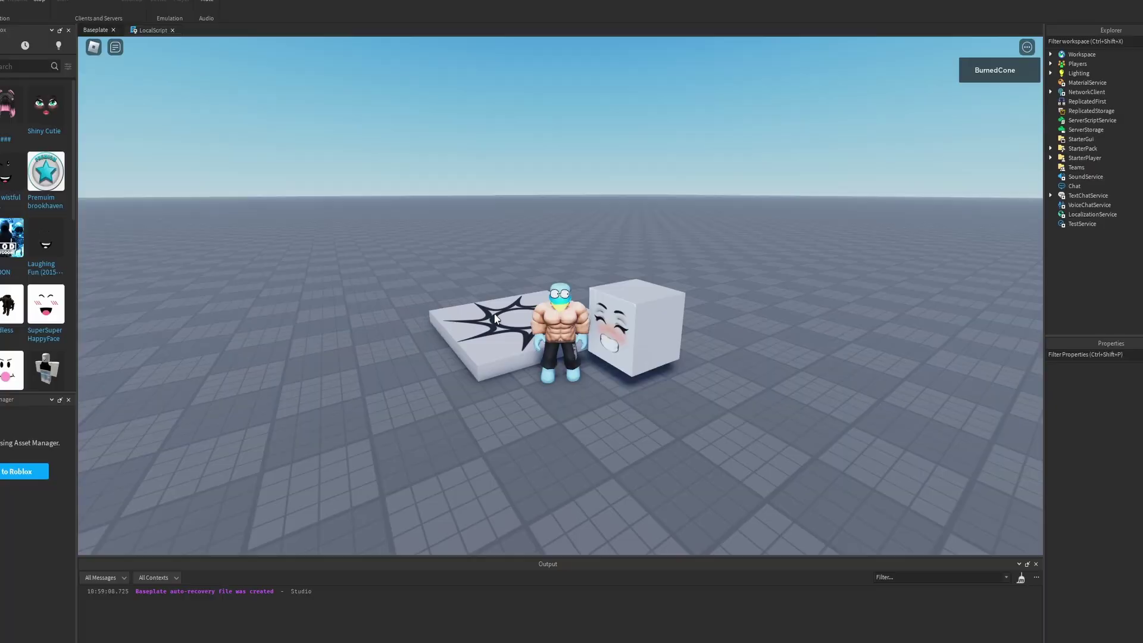
Step: Run the avatar in changing directions across the baseplate and watch how the face cube trails it
right_click_drag(495, 314, 496, 313)
key("d")
key("w")
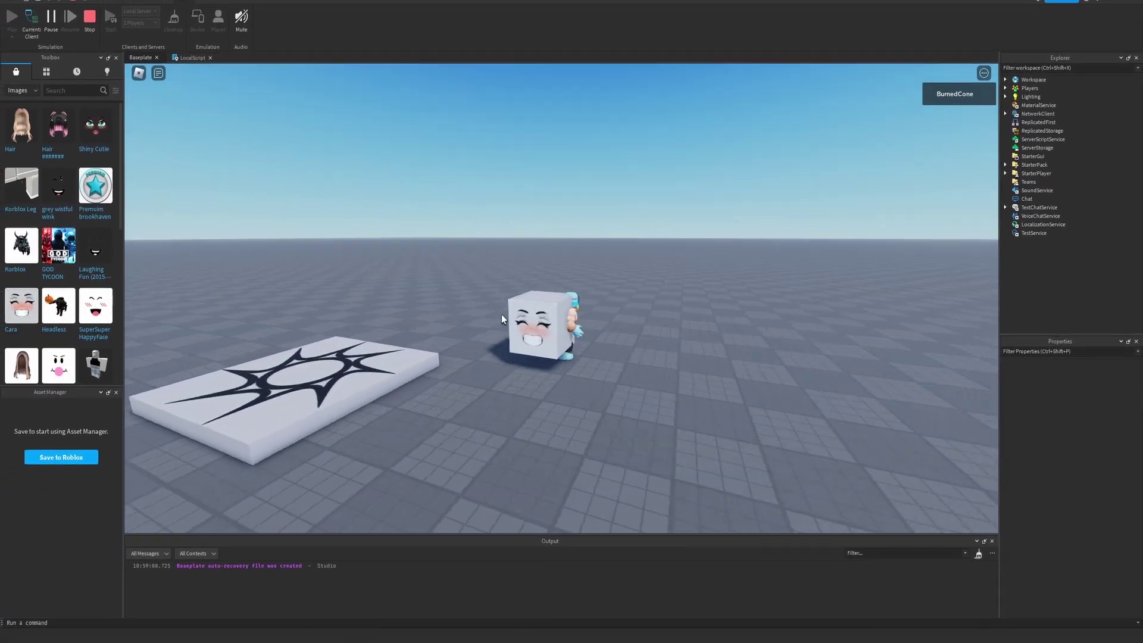
key("d")
right_click_drag(600, 299, 594, 299)
key("s")
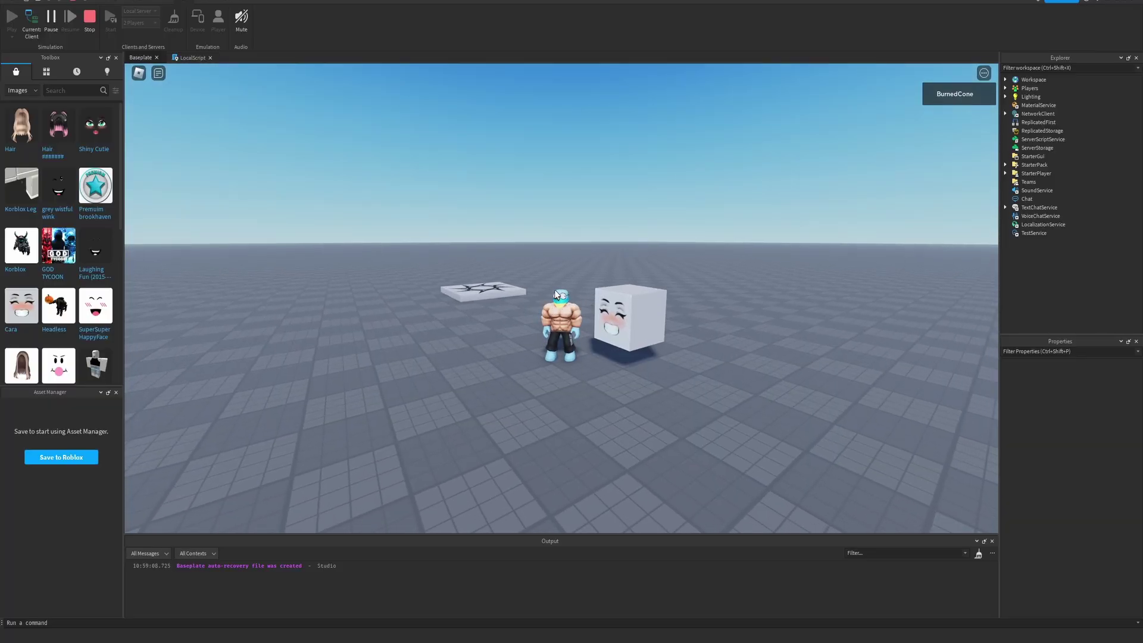
key("s")
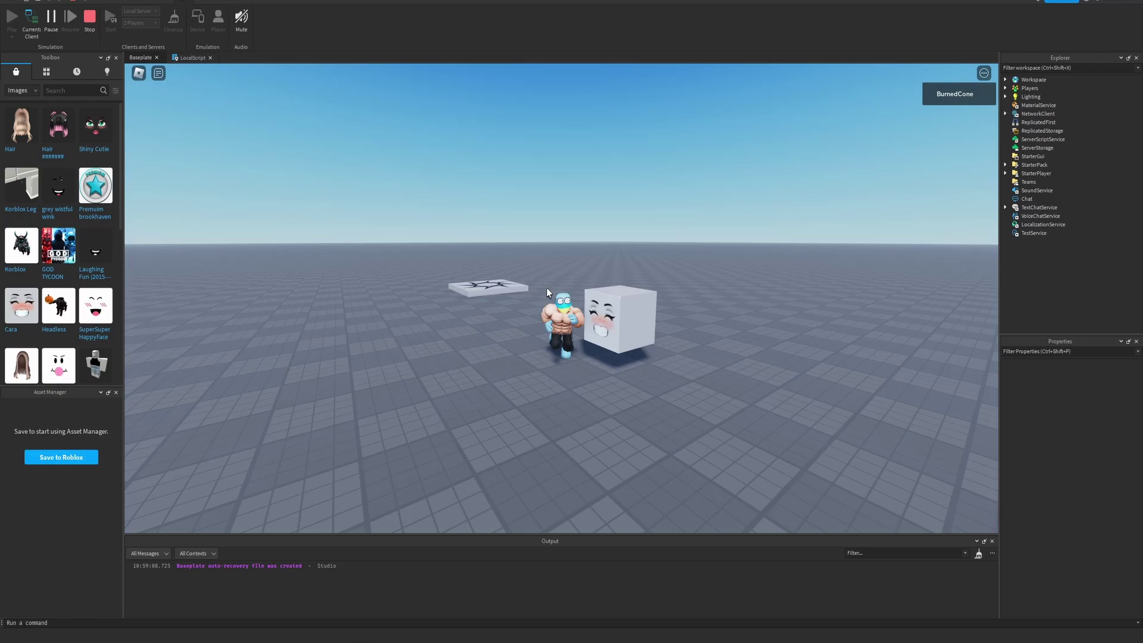
right_click_drag(499, 300, 499, 300)
key("d")
key("s")
right_click_drag(705, 256, 684, 253)
key("a")
key("d")
key("w")
key("s")
key("s")
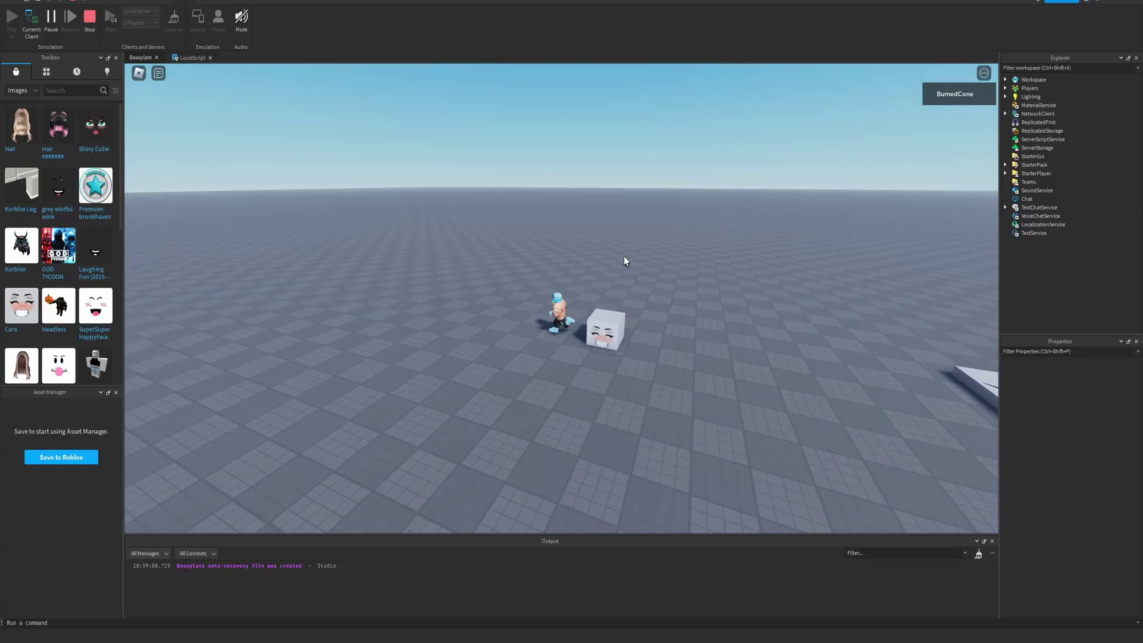
key("w")
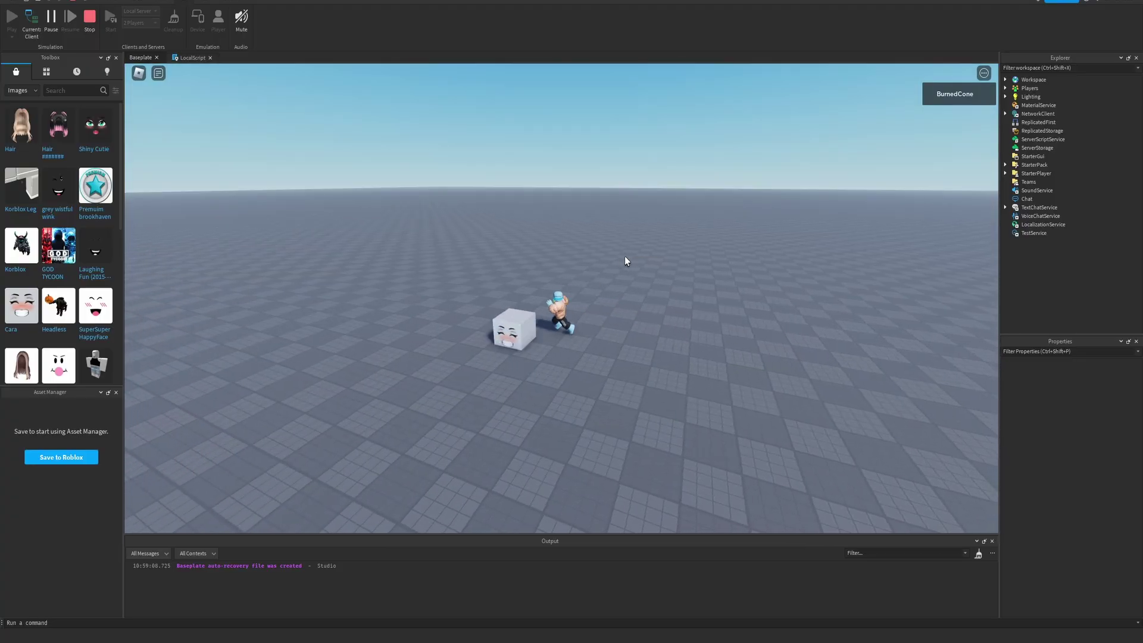
key("a")
key("d")
right_click_drag(573, 318, 572, 318)
key("a")
right_click_drag(602, 240, 570, 256)
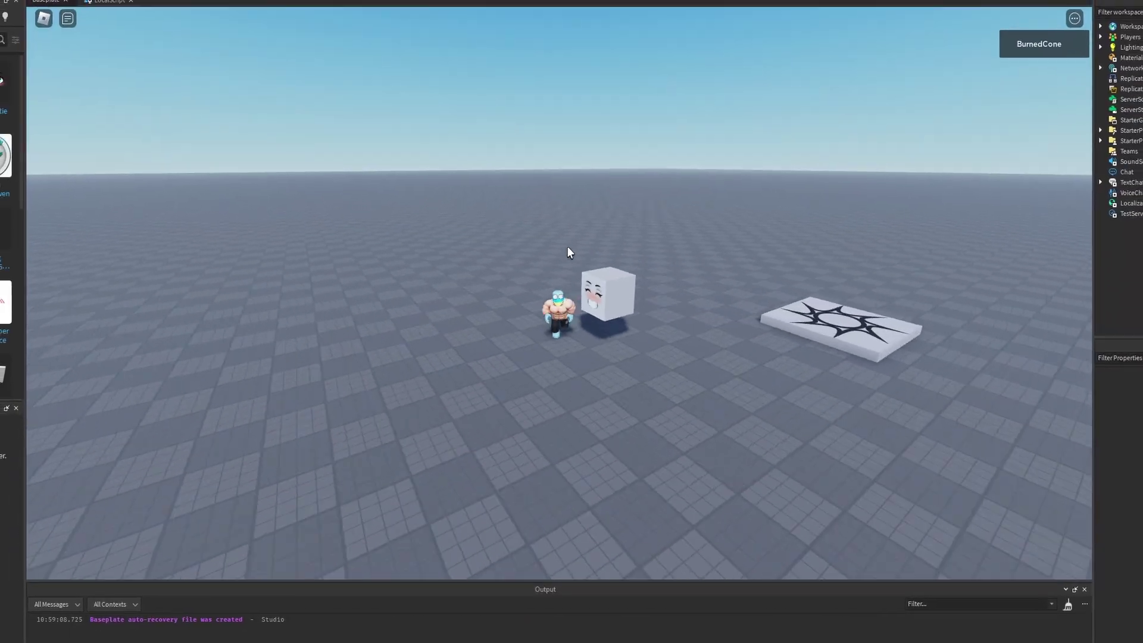
key("s")
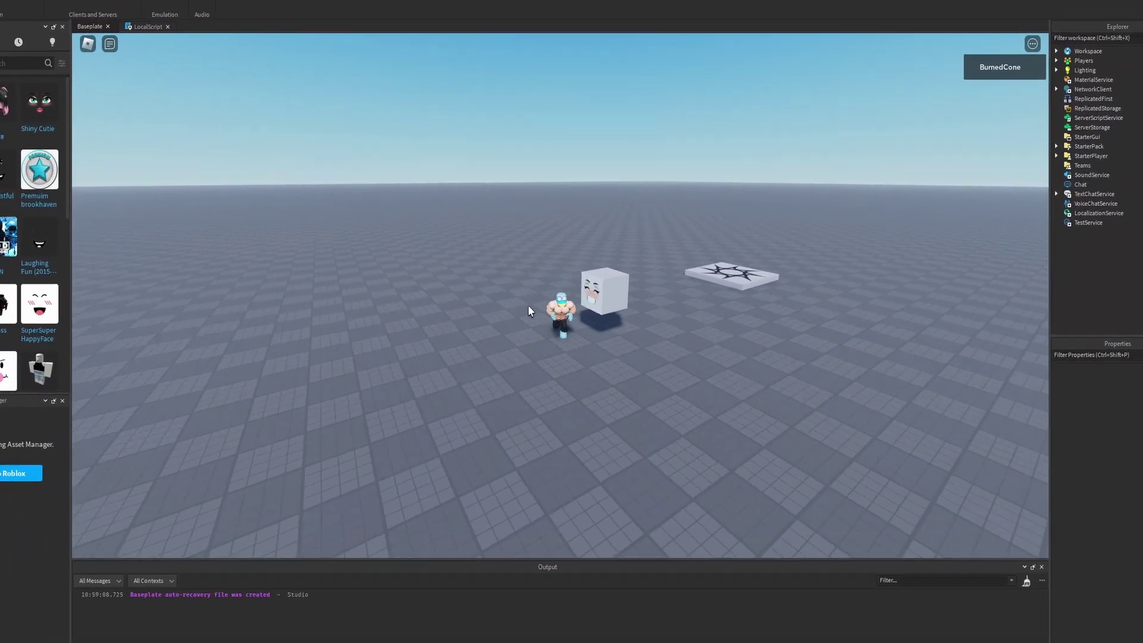
key("d")
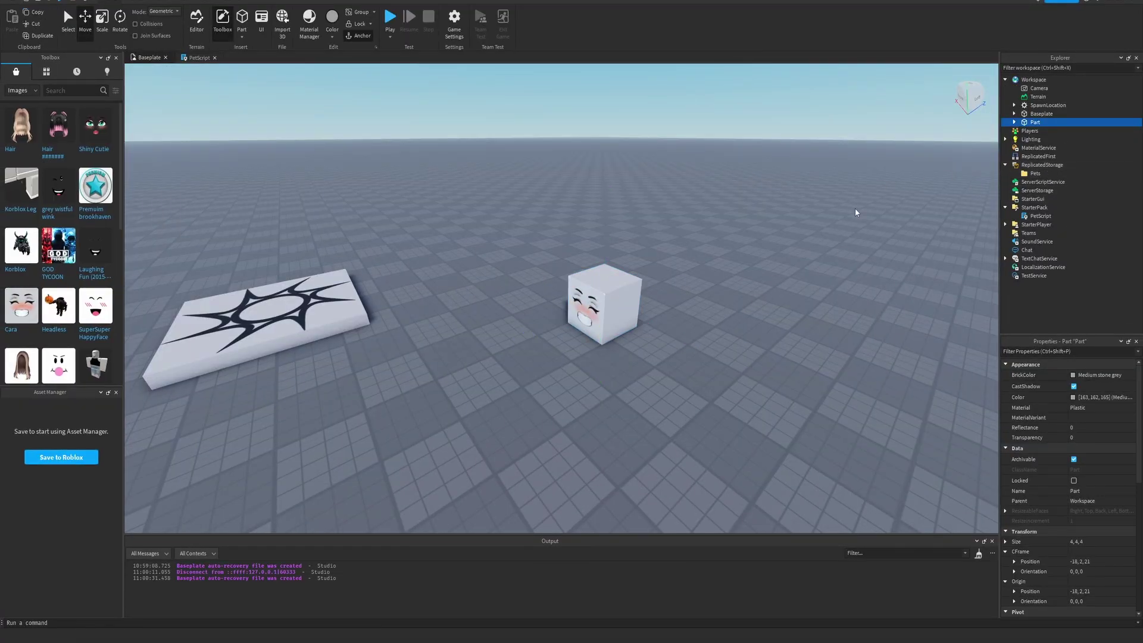
Step: Move the face cube from Workspace into the Pets folder in ReplicatedStorage and rename it "Trish"
left_click(855, 208)
key("w")
right_click_drag(855, 209, 857, 207)
left_click_drag(1033, 189, 1033, 174)
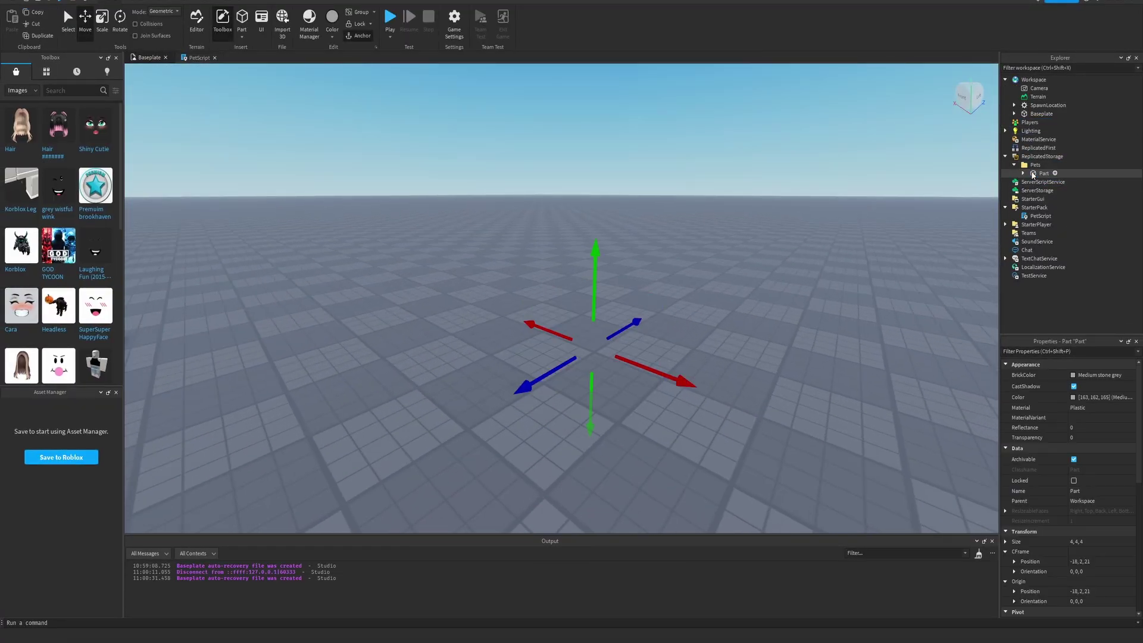
key("F2")
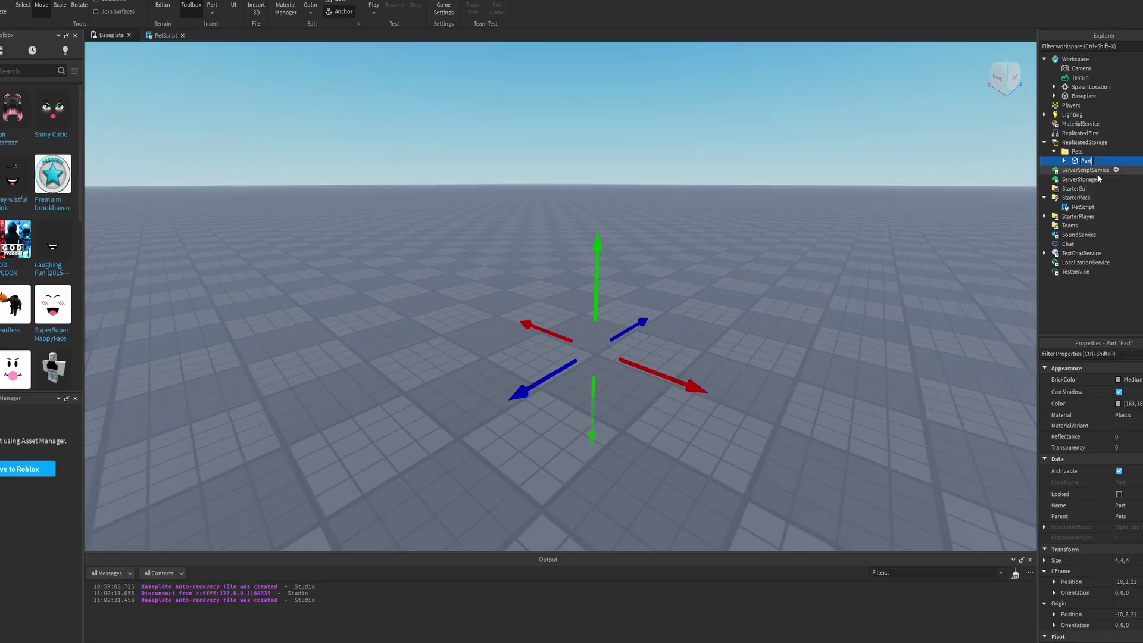
type("Trish")
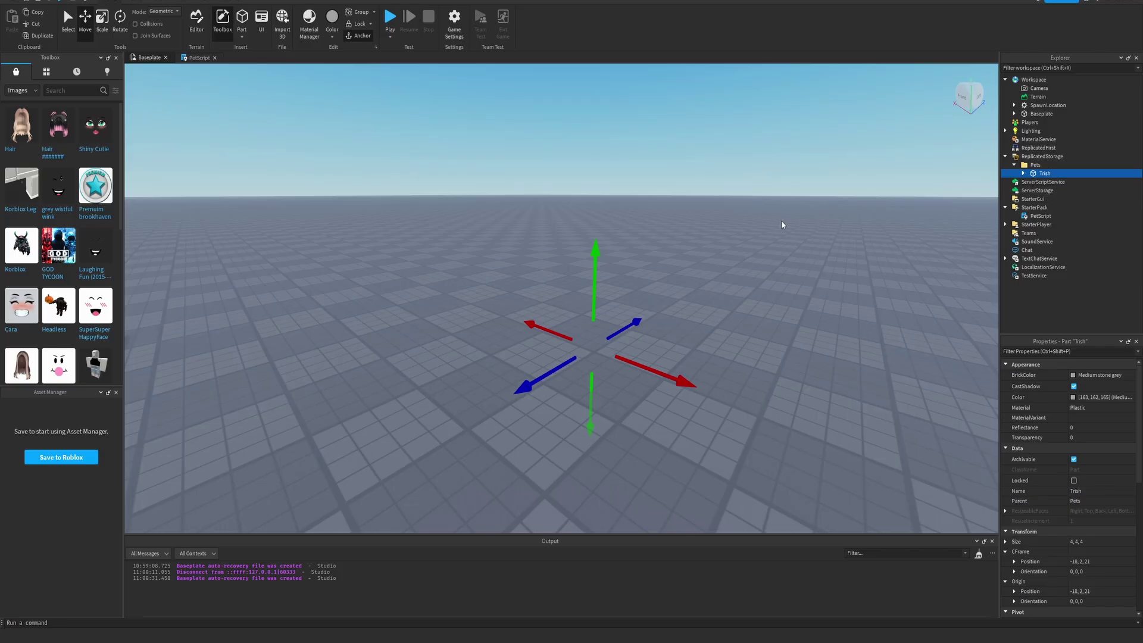
Step: Insert a new block part beside the spawn pad and stretch it to a length of 9 studs
left_click(794, 204)
right_click_drag(772, 213, 734, 197)
scroll(603, 202, "up", 3)
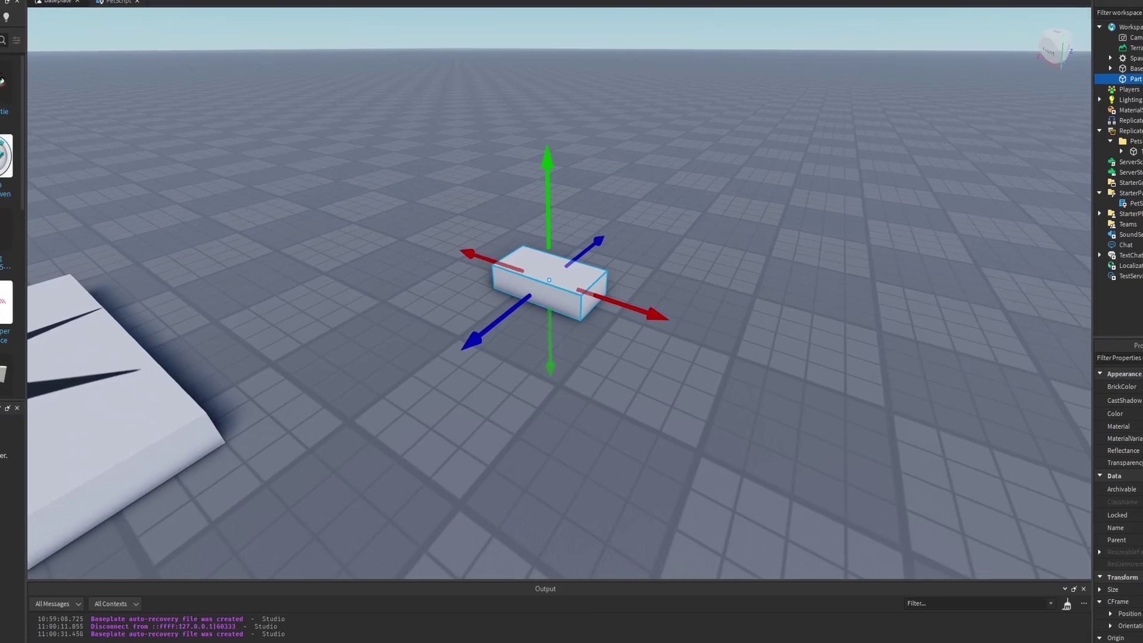
left_click(102, 20)
left_click_drag(505, 269, 446, 247)
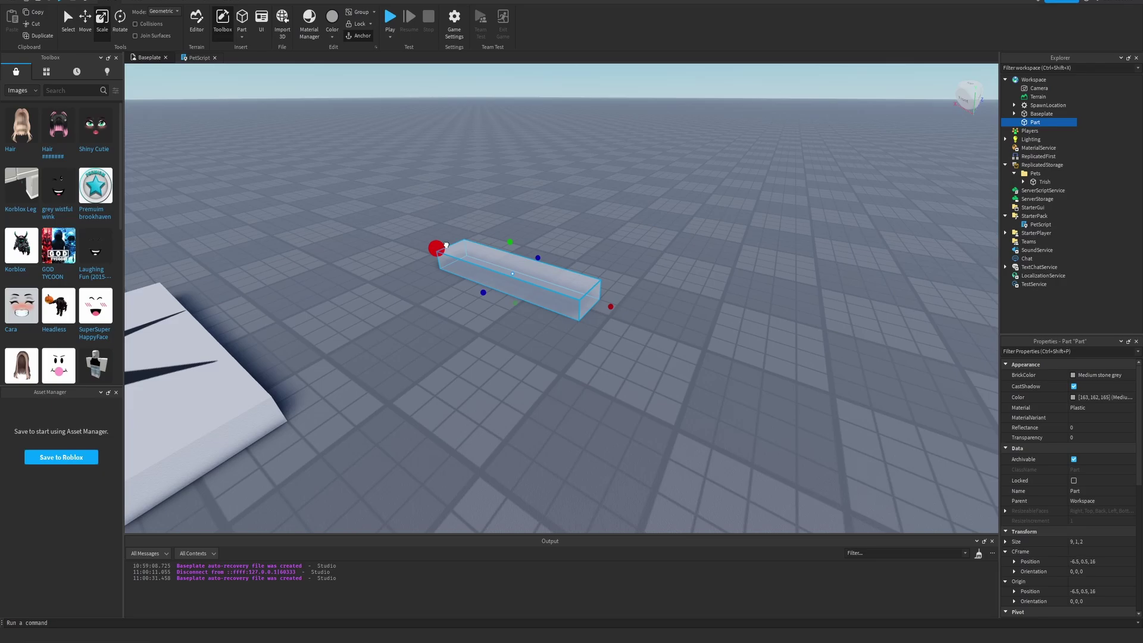
left_click(598, 241)
right_click_drag(597, 241, 599, 243)
scroll(599, 244, "down", 3)
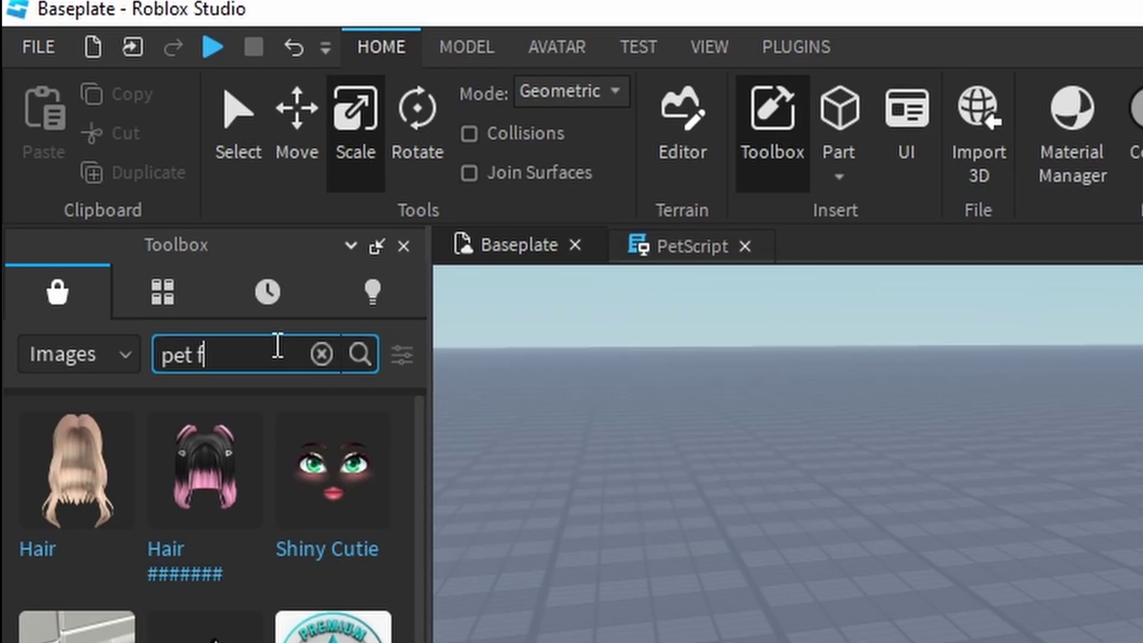
Step: Search the Toolbox images for "pet face" and apply the frowning red-eyed face to the long side of the block
type("t fac")
type("e")
key("Return")
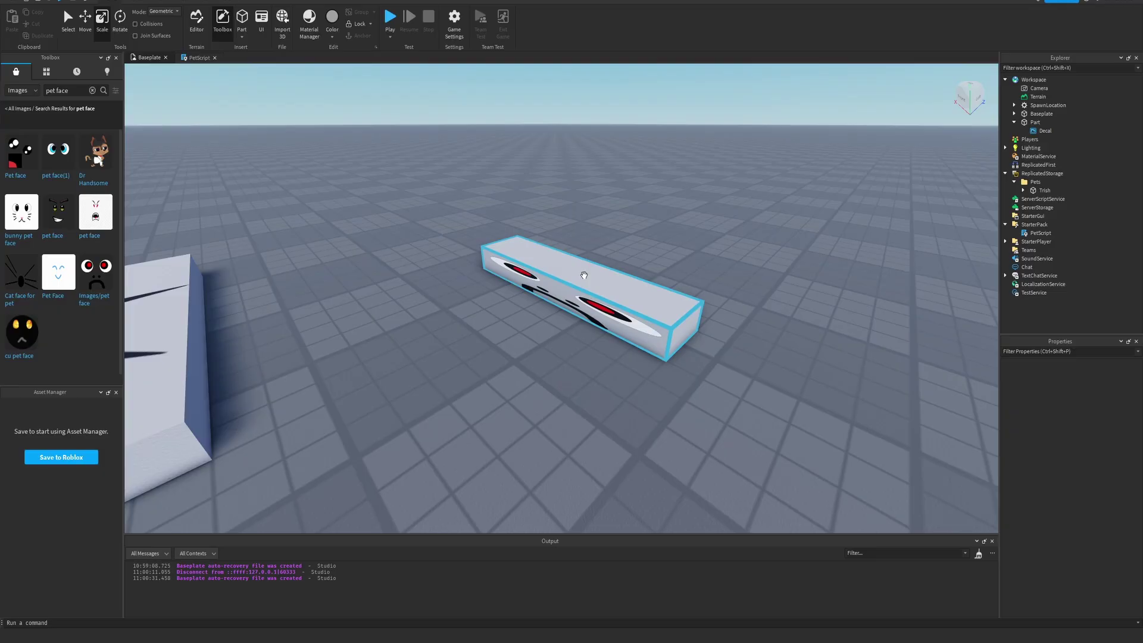
Step: Enlarge the block with the face to 9, 2, 2 and colour it bright green
left_click(584, 275)
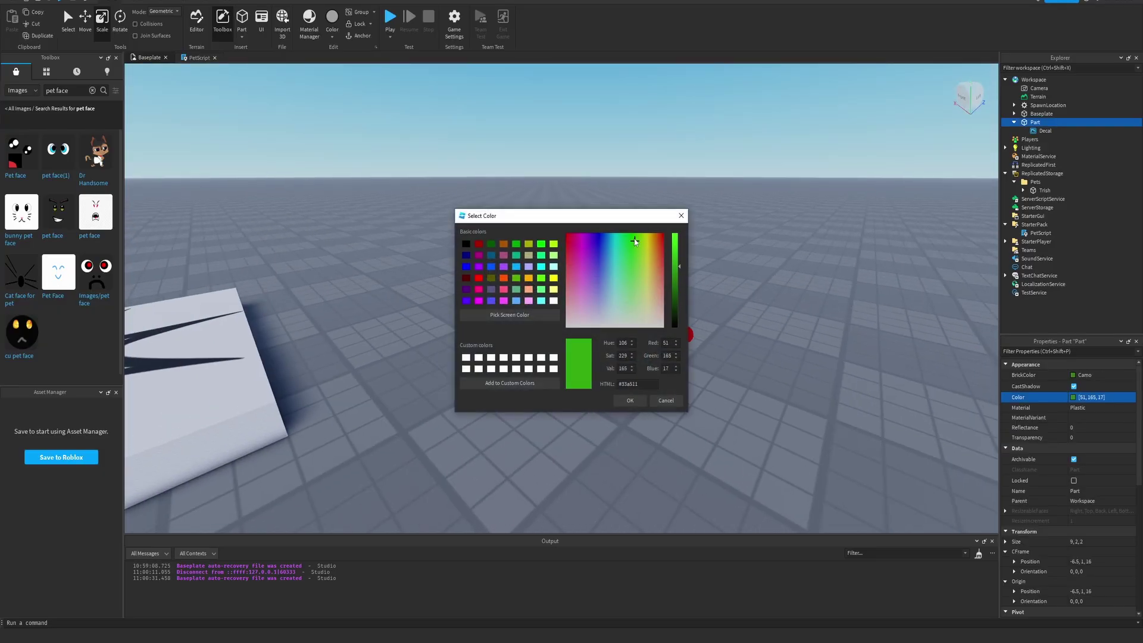
left_click(628, 400)
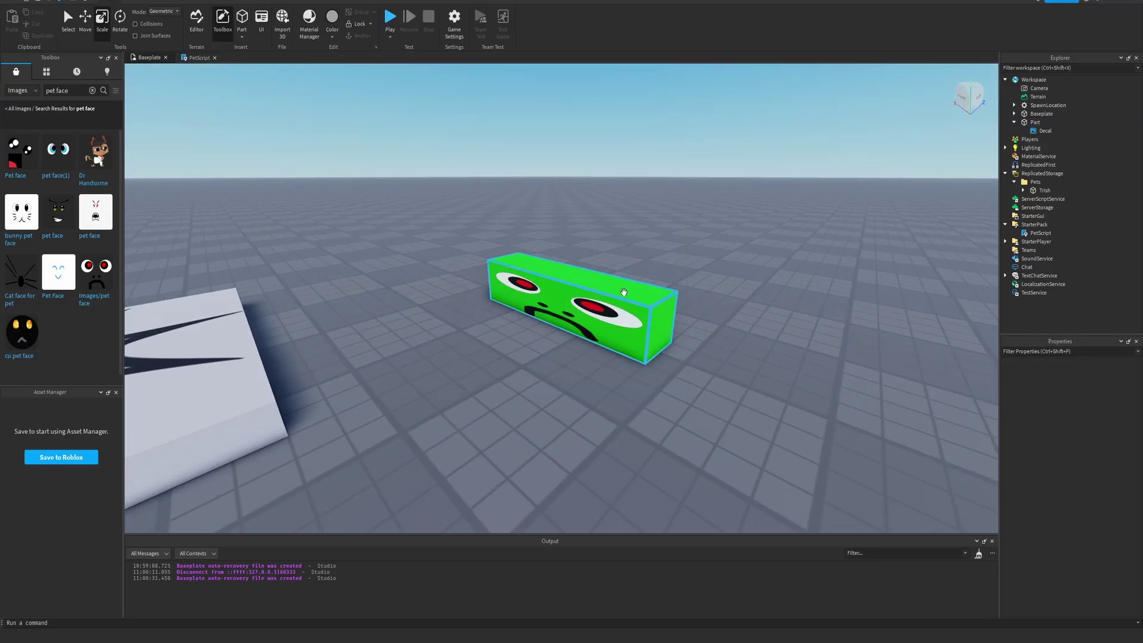
right_click_drag(624, 292, 659, 281)
Step: Add green blocks as two ears on top and a tail behind the face block, and union all the parts into one pet
left_click(242, 19)
right_click_drag(547, 355, 499, 321)
scroll(500, 321, "down", 3)
right_click_drag(989, 381, 988, 378)
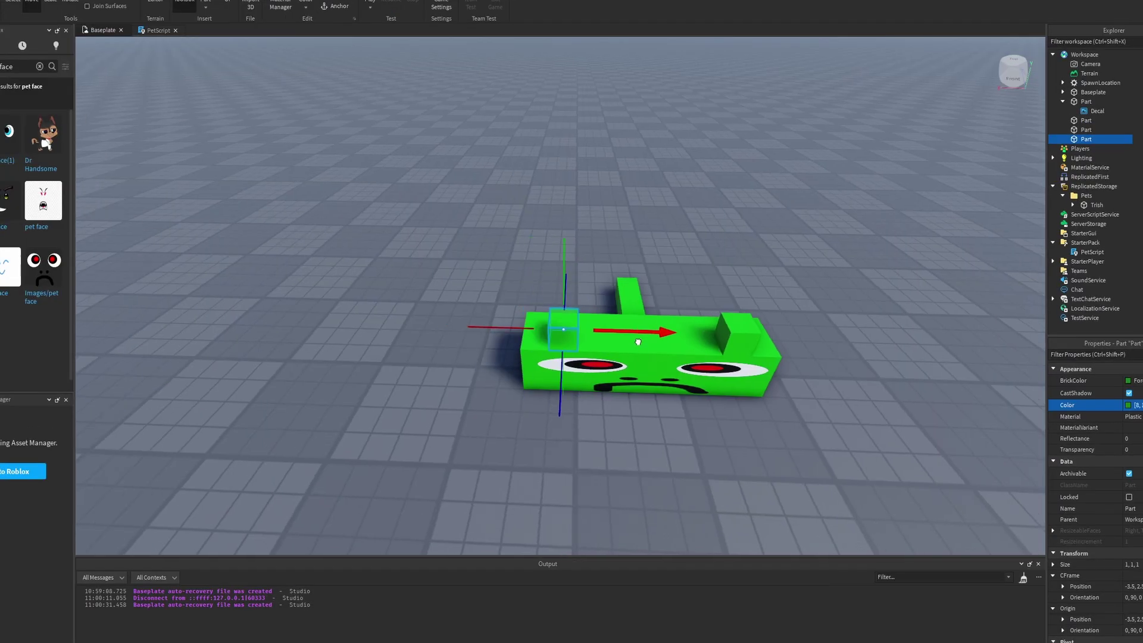
right_click_drag(638, 281, 720, 279)
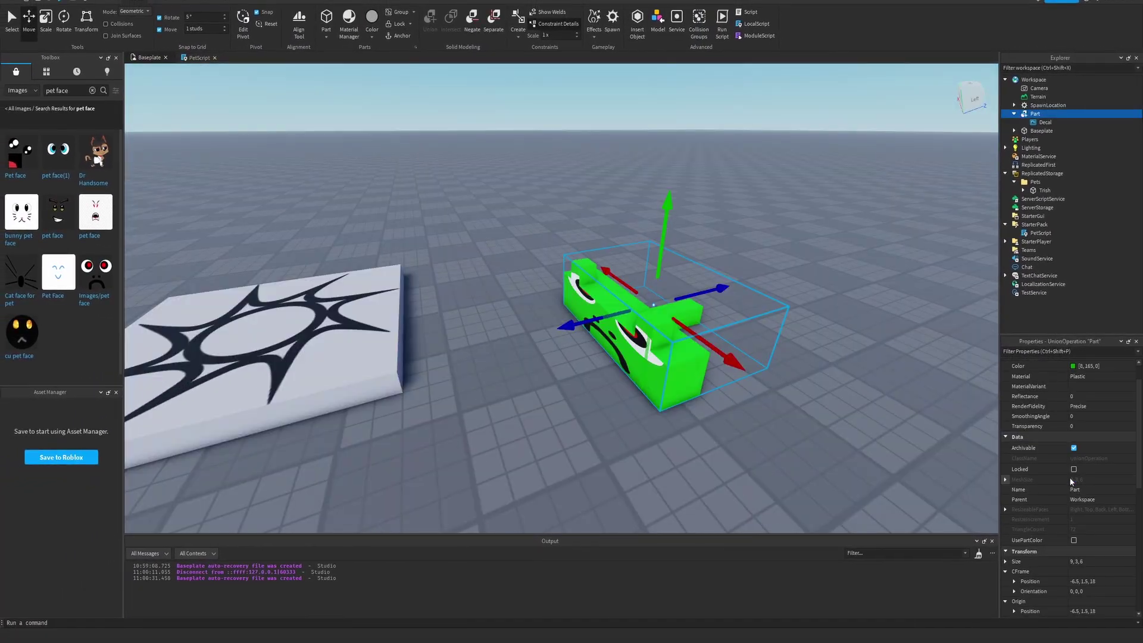
scroll(1070, 477, "down", 3)
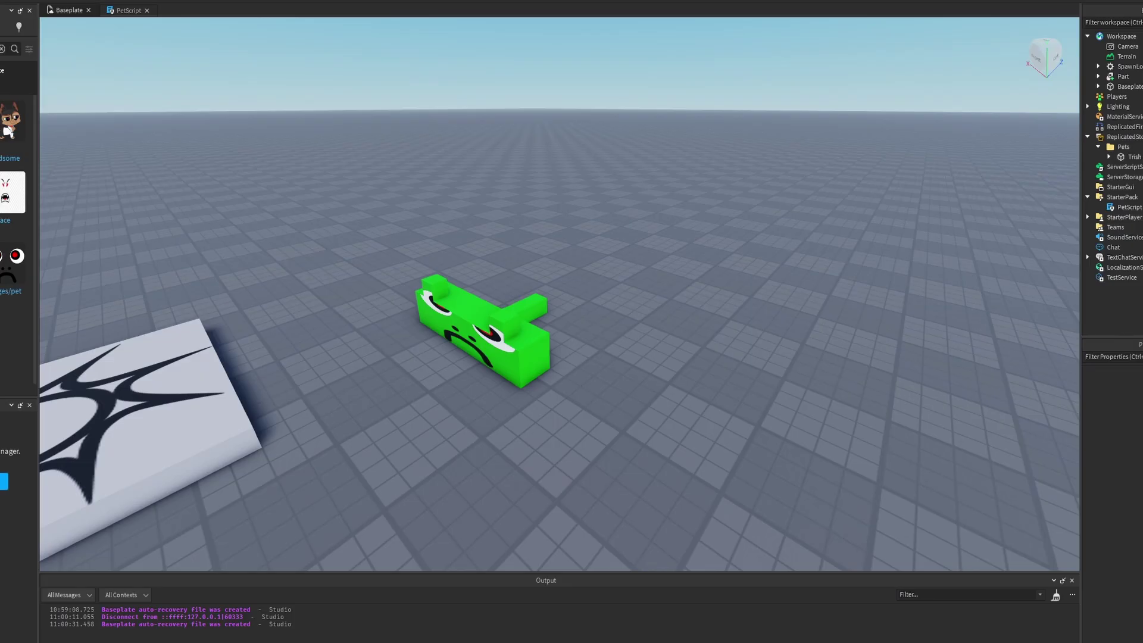
Step: Start a playtest and walk the avatar to see how the green pet follows it
key("F5")
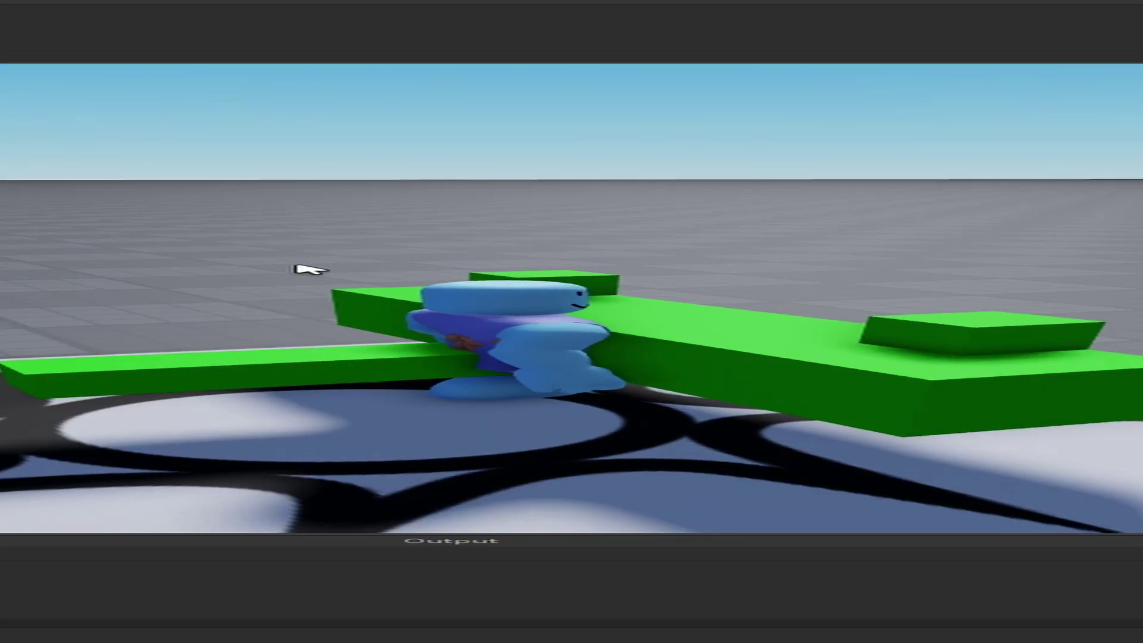
key("w")
right_click_drag(294, 265, 294, 264)
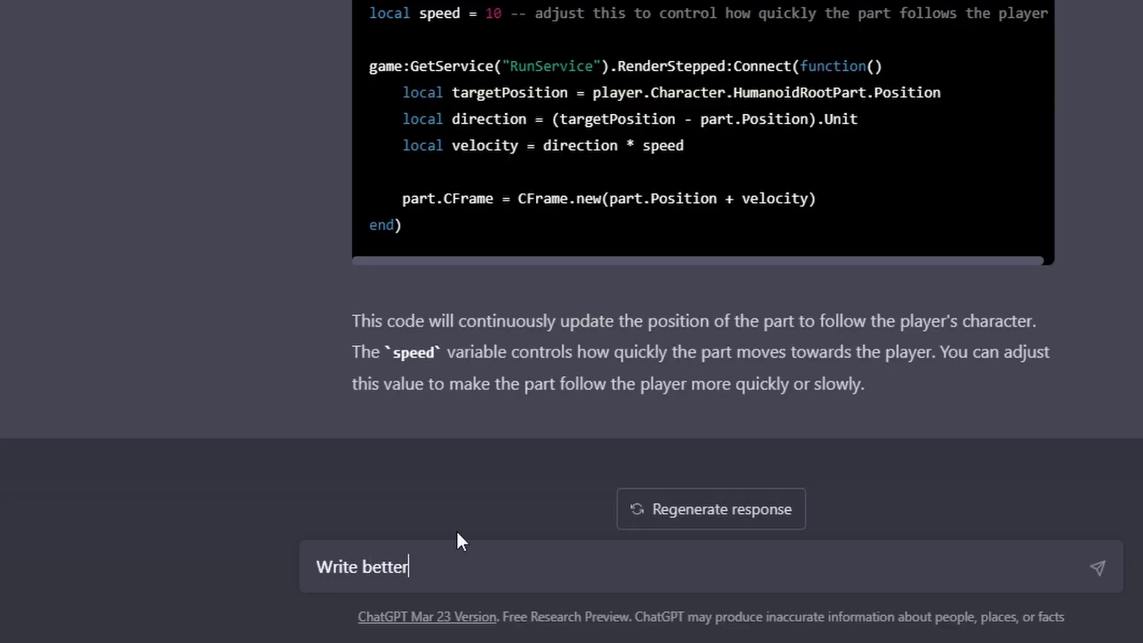
Step: Switch to ChatGPT and ask "Write better code to make a part follow behind you in Roblox studio"
type("code to make a")
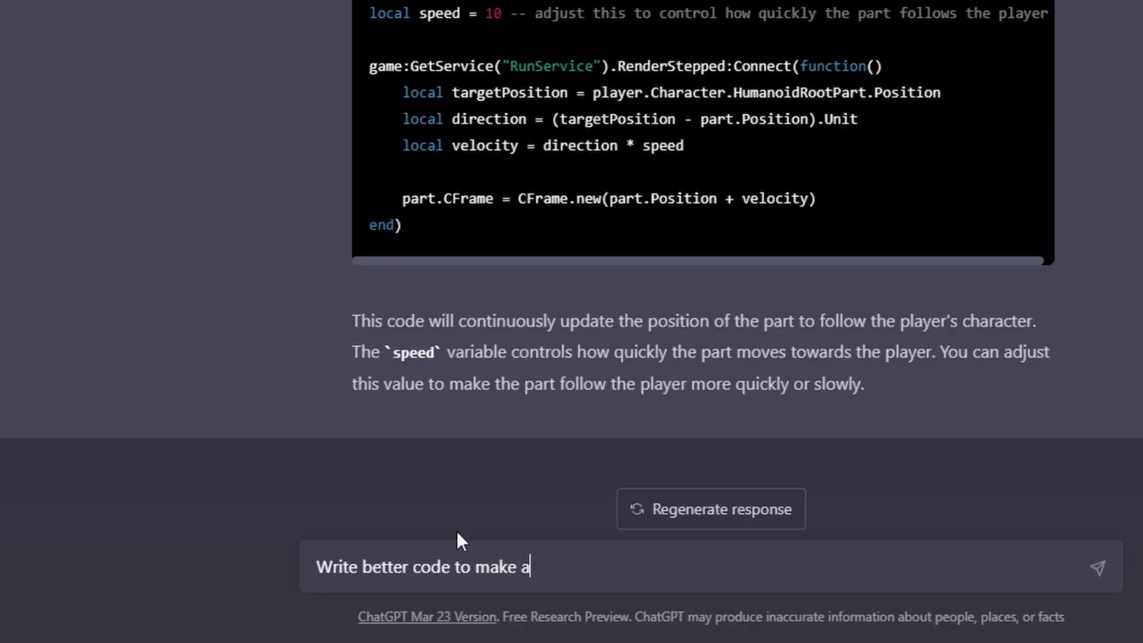
type(" part follow be")
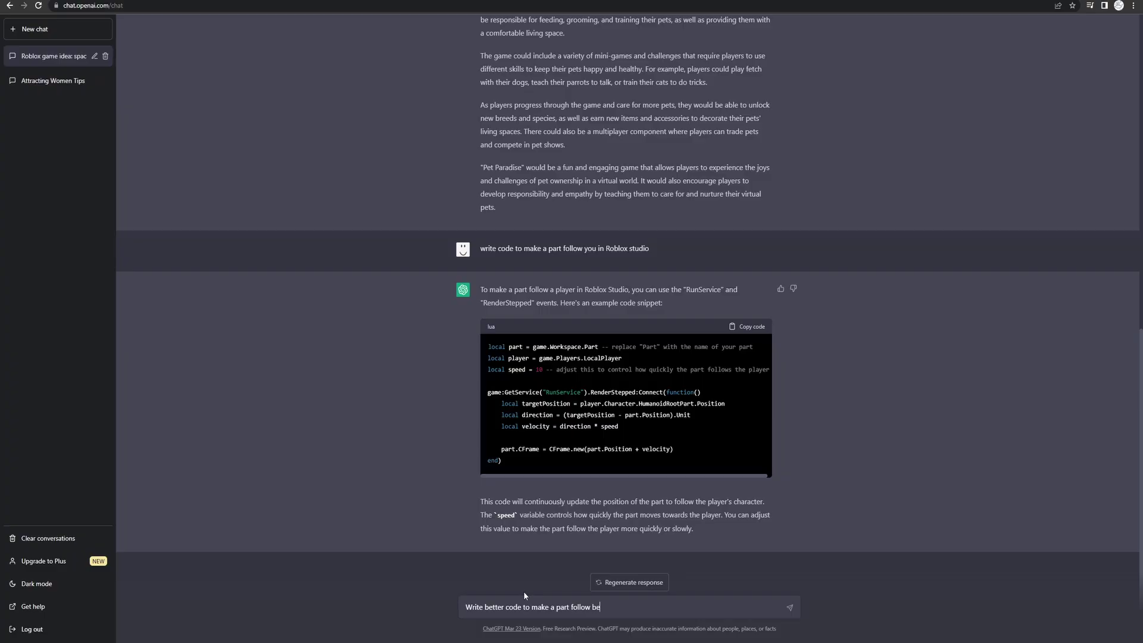
type("hind you in Roblox studio")
key("Return")
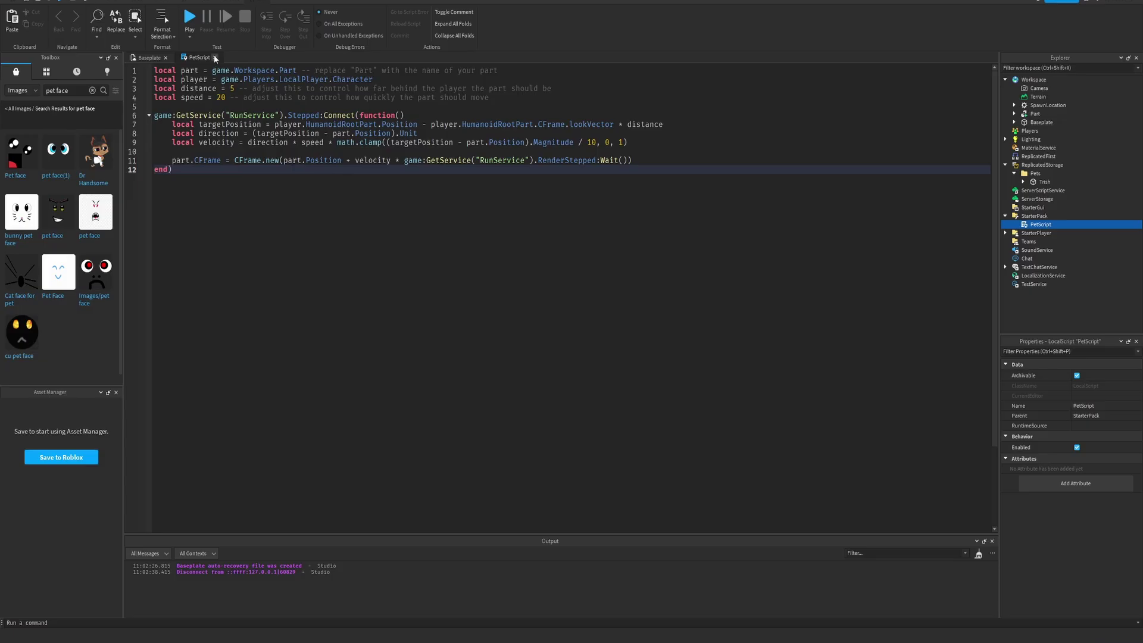
Step: Close the PetScript editor in Roblox Studio, start a playtest and read through the PetScript messages in the Output log
left_click(215, 58)
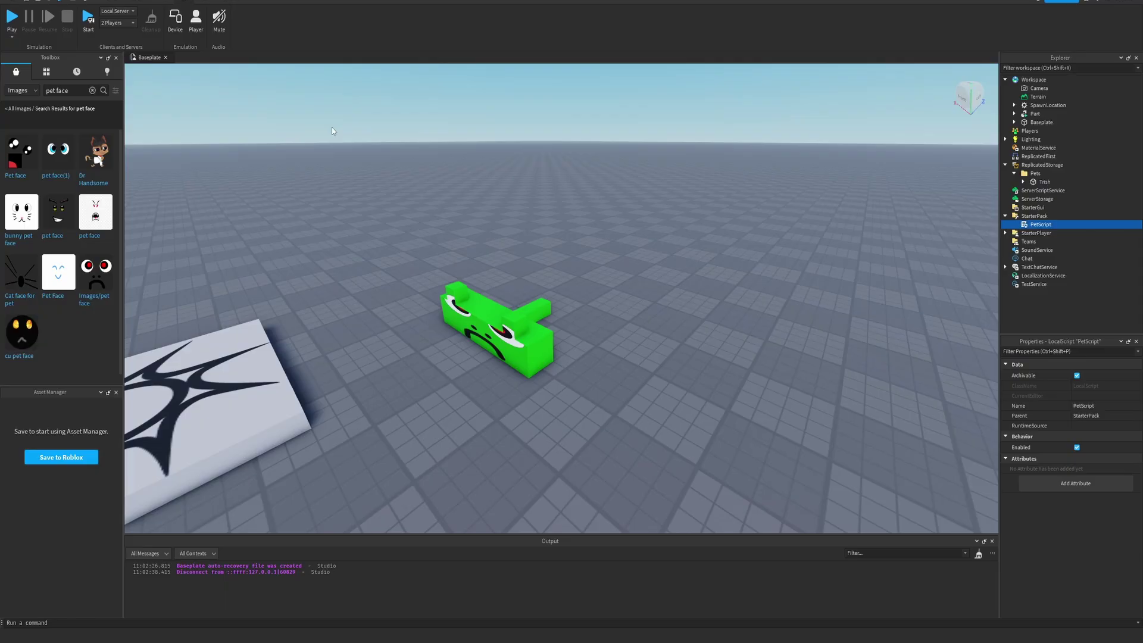
key("F5")
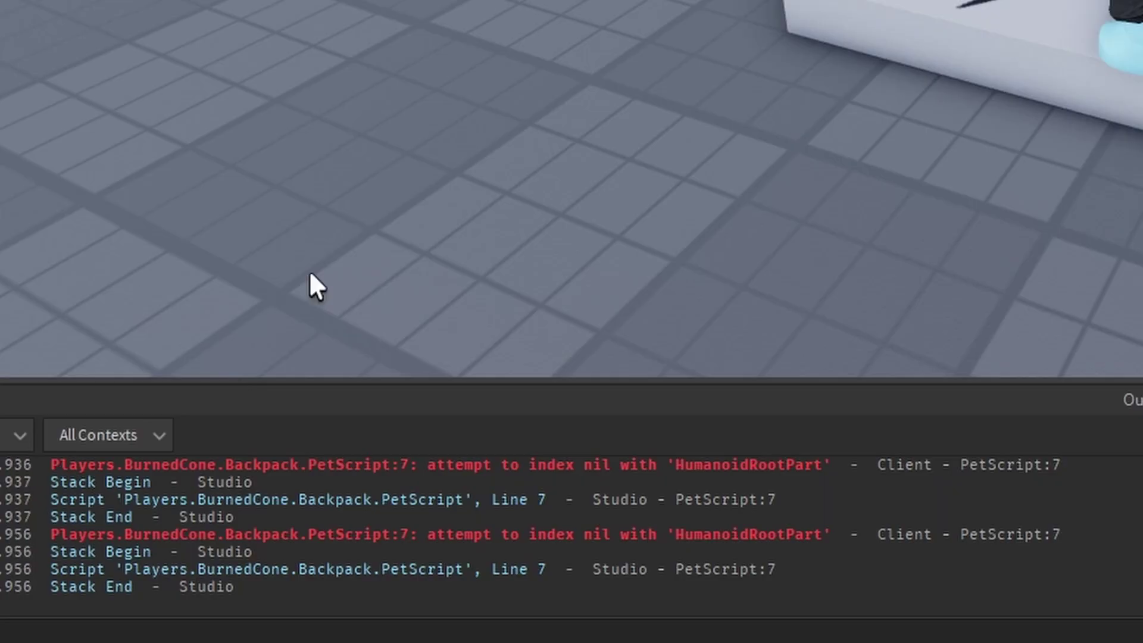
right_click_drag(266, 503, 422, 501)
left_click_drag(995, 598, 995, 594)
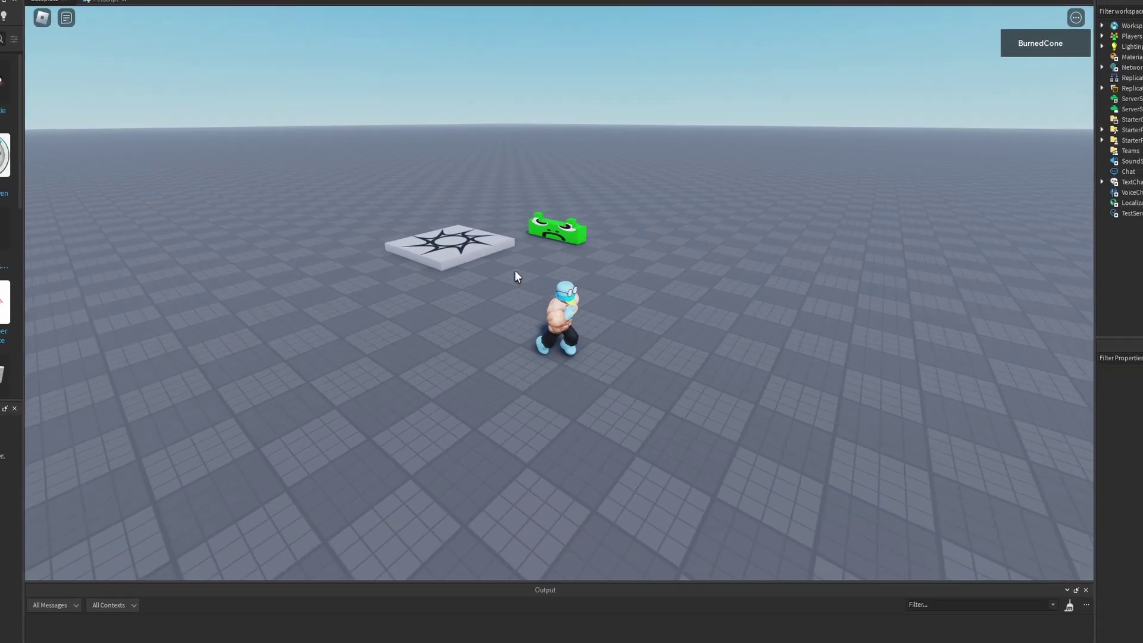
Step: Run the avatar around the baseplate in the playtest and watch the green pet's following behavior from several angles
key("s")
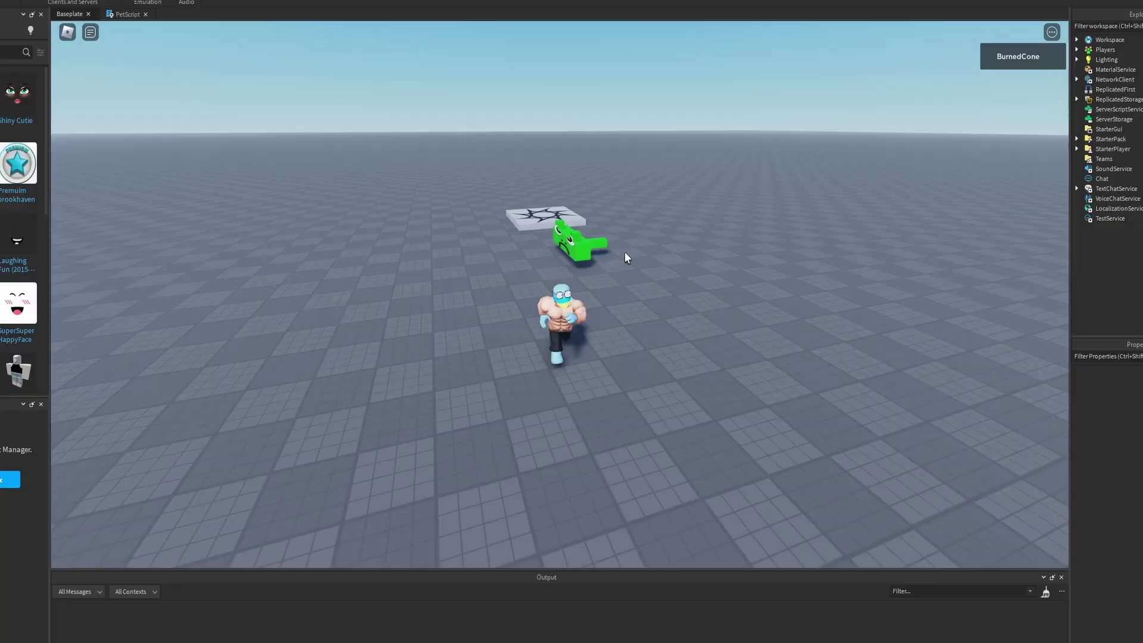
right_click_drag(618, 253, 616, 257)
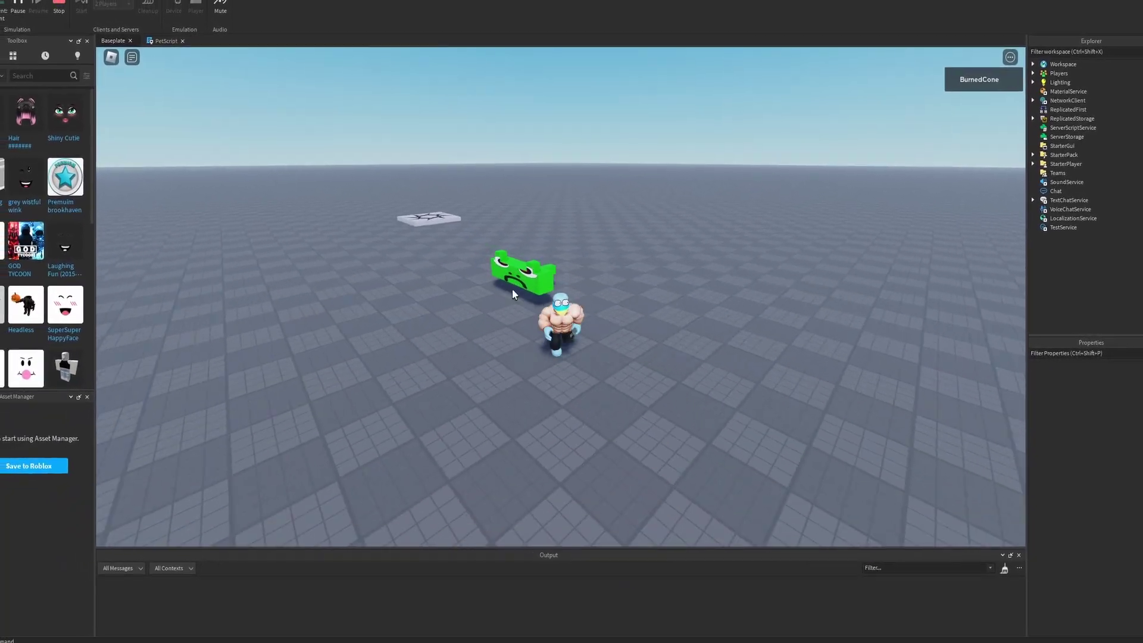
right_click_drag(548, 271, 548, 270)
key("a")
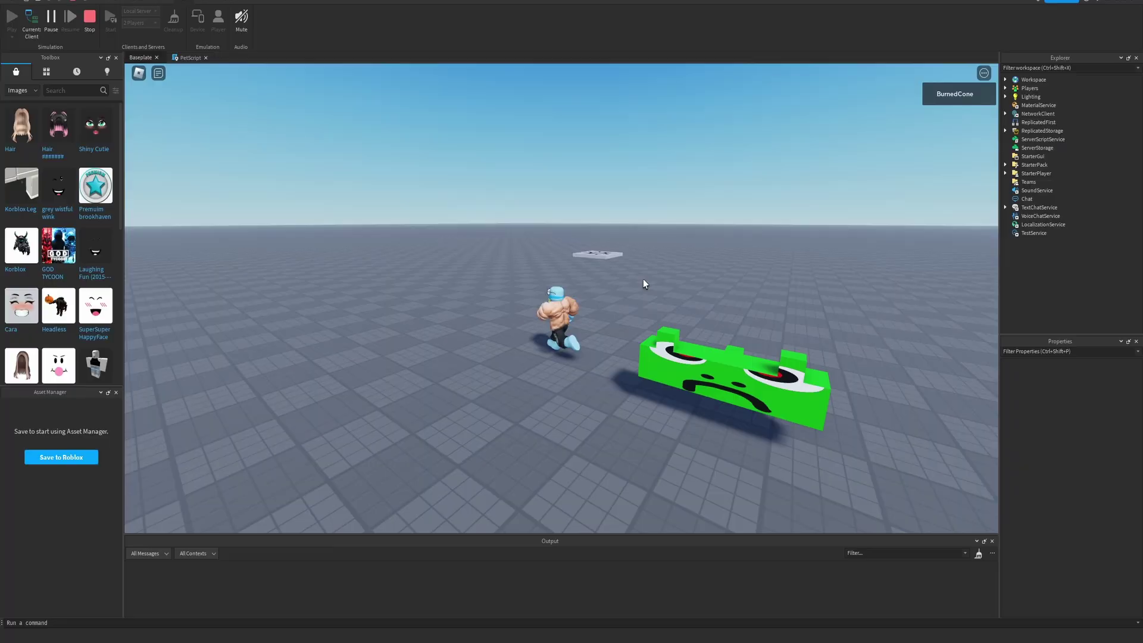
right_click_drag(642, 279, 643, 279)
right_click_drag(597, 312, 599, 312)
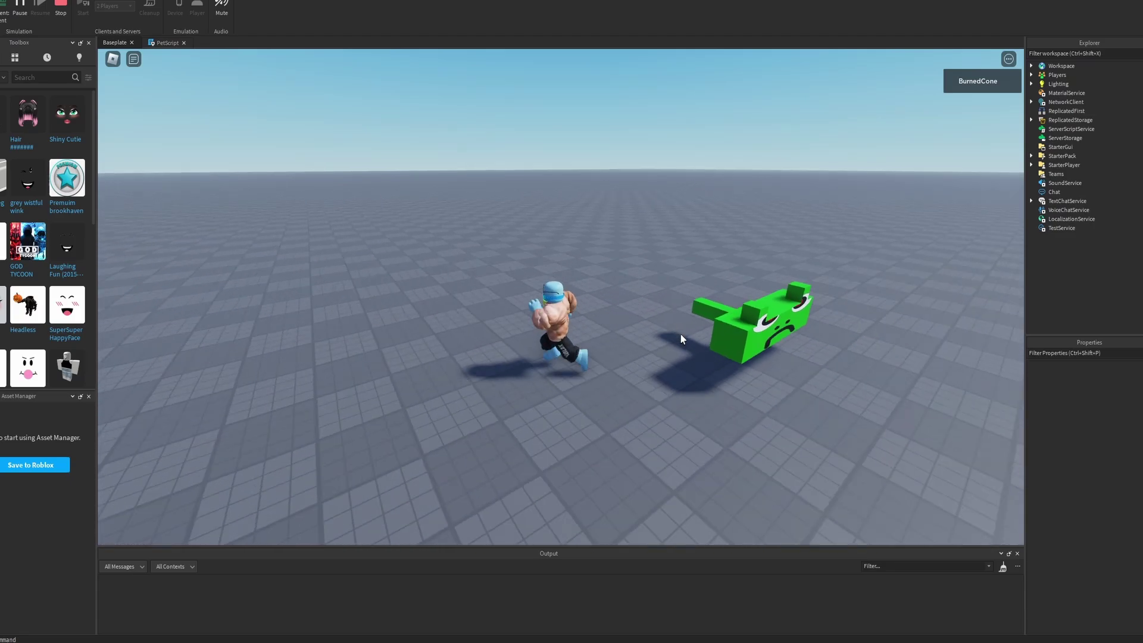
right_click_drag(681, 334, 680, 334)
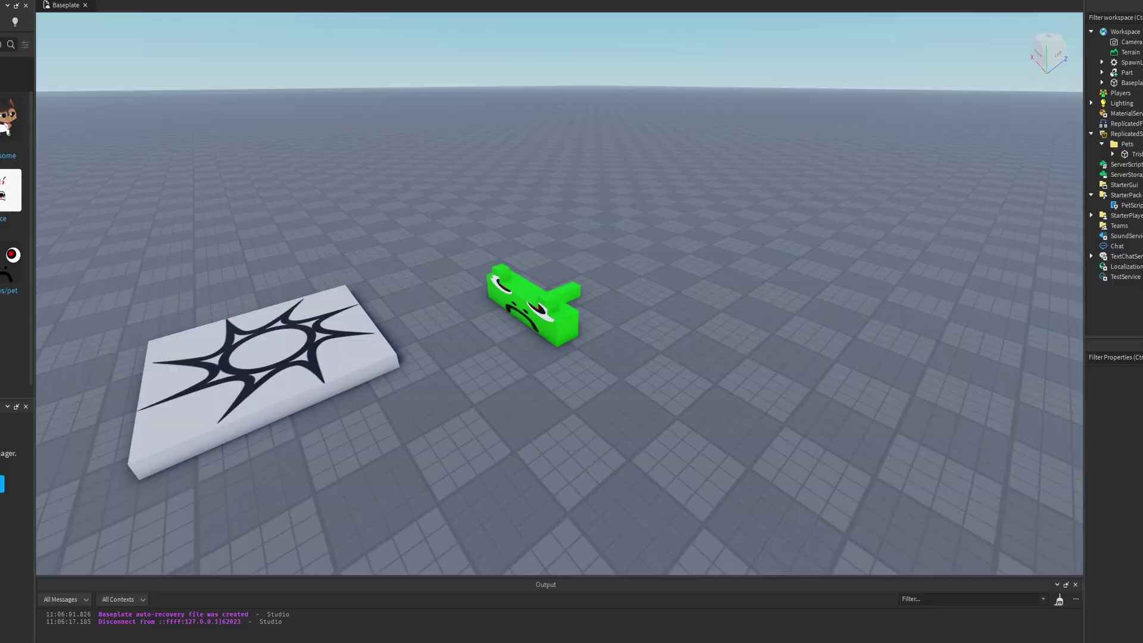
Step: Place the green union in the Pets folder under ReplicatedStorage and rename it Drag
left_click(1103, 84)
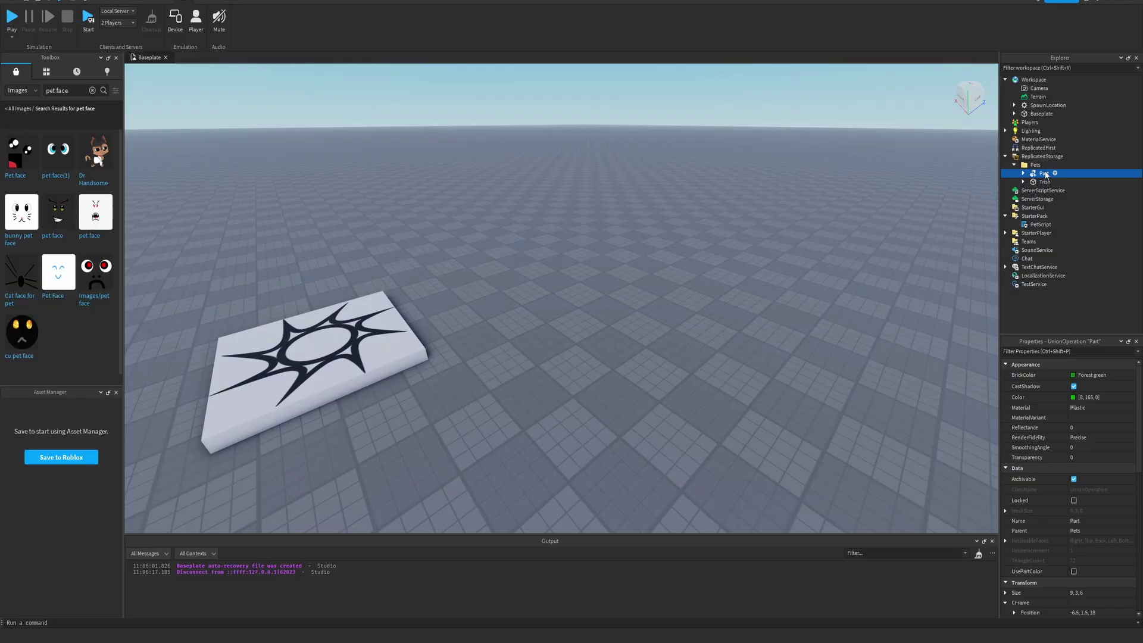
left_click(1053, 239)
type("Drag")
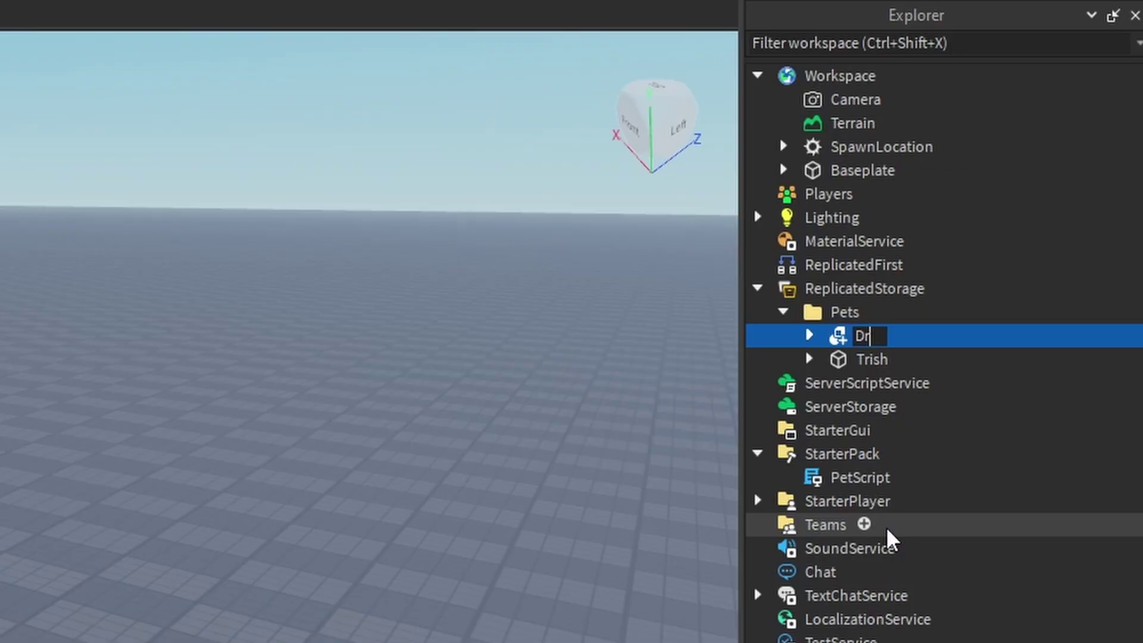
key("Return")
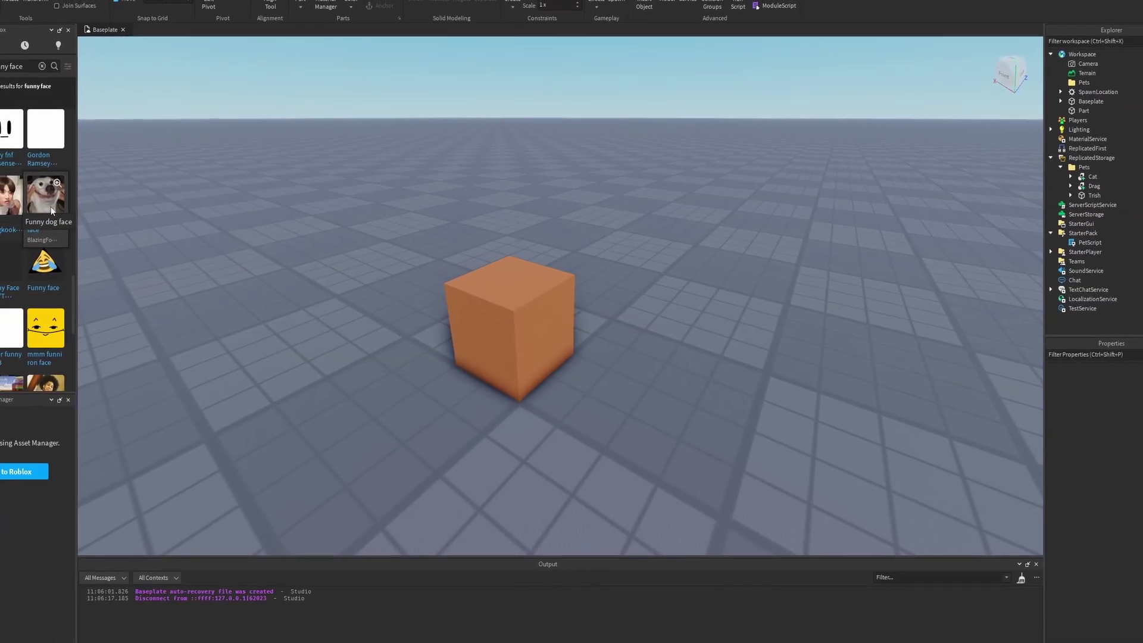
Step: Put the Funny dog face image on the front of the orange block and enlarge the small ear block on top
left_click_drag(38, 206, 84, 222)
left_click_drag(498, 356, 498, 358)
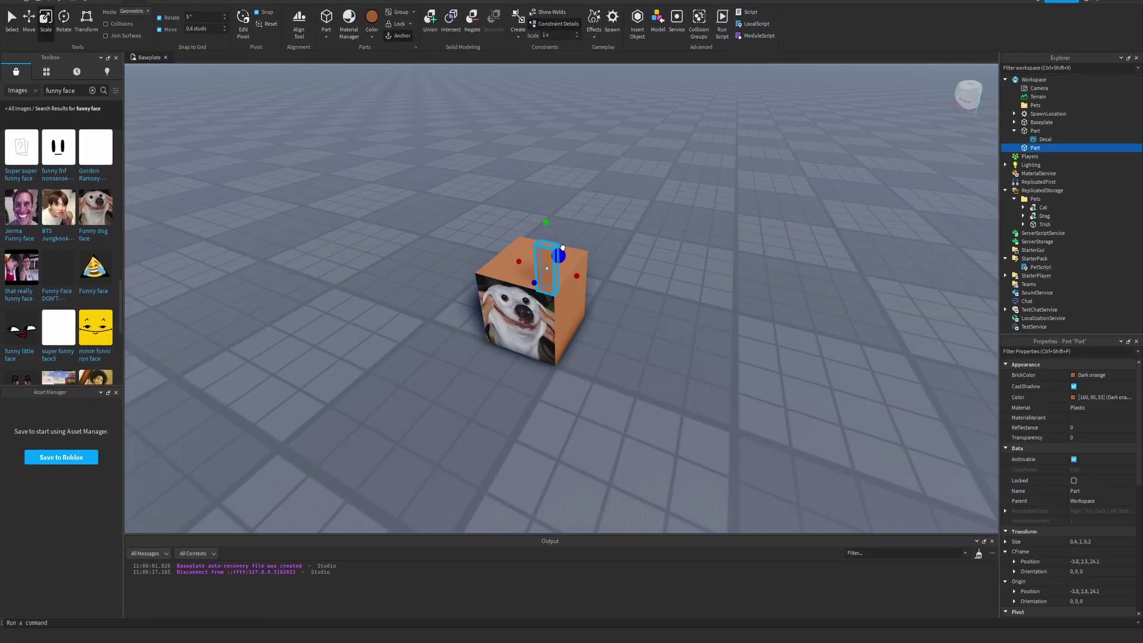
left_click_drag(562, 248, 572, 236)
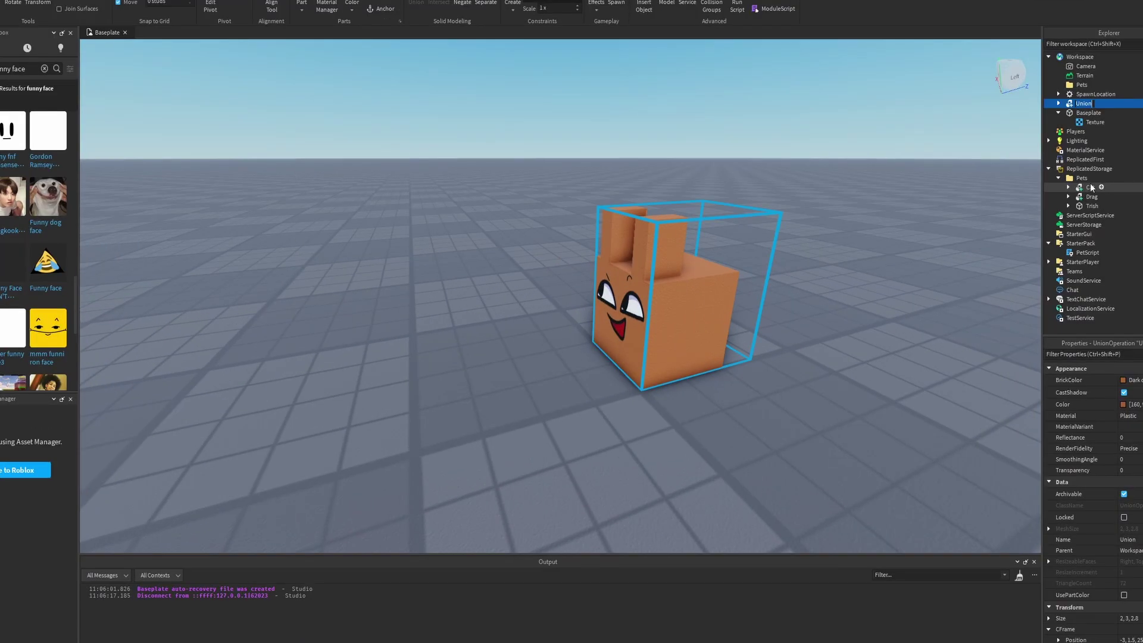
Step: Rename the orange pet's union as Pup
type("Pup")
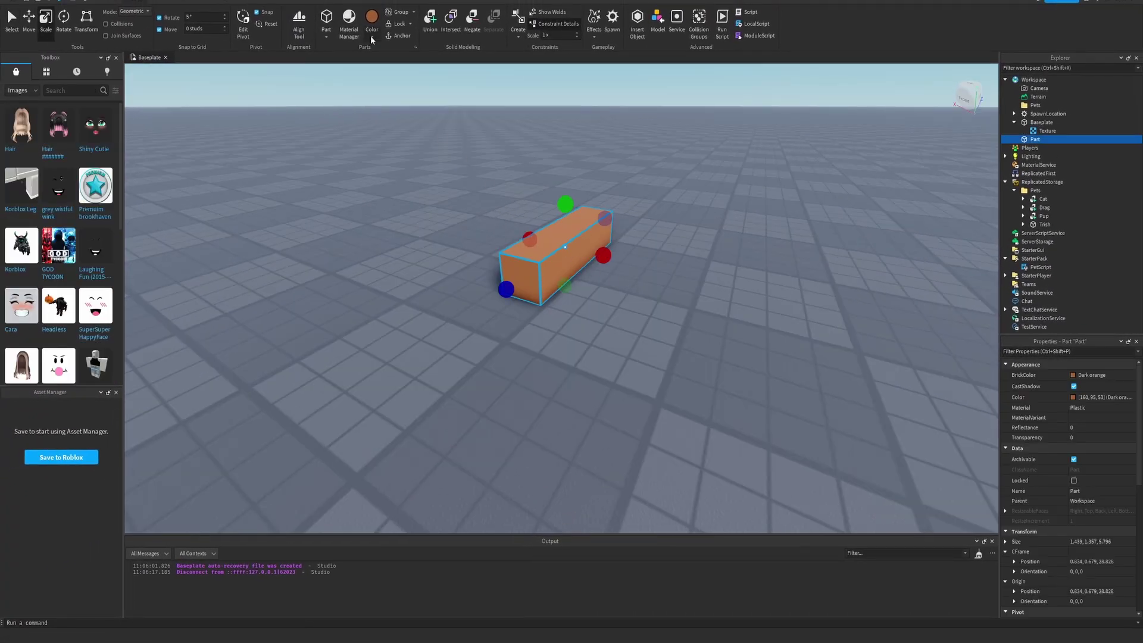
Step: Recolor the long block bright yellow with a rough stone material and put a blue-eyed face image on its front
left_click(370, 35)
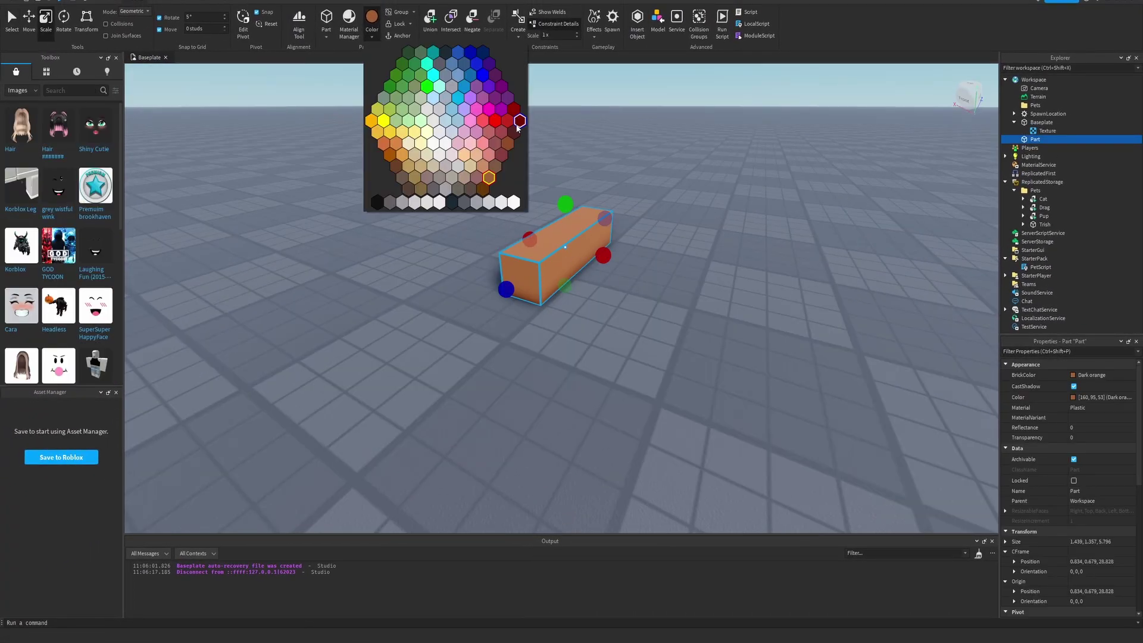
left_click(318, 54)
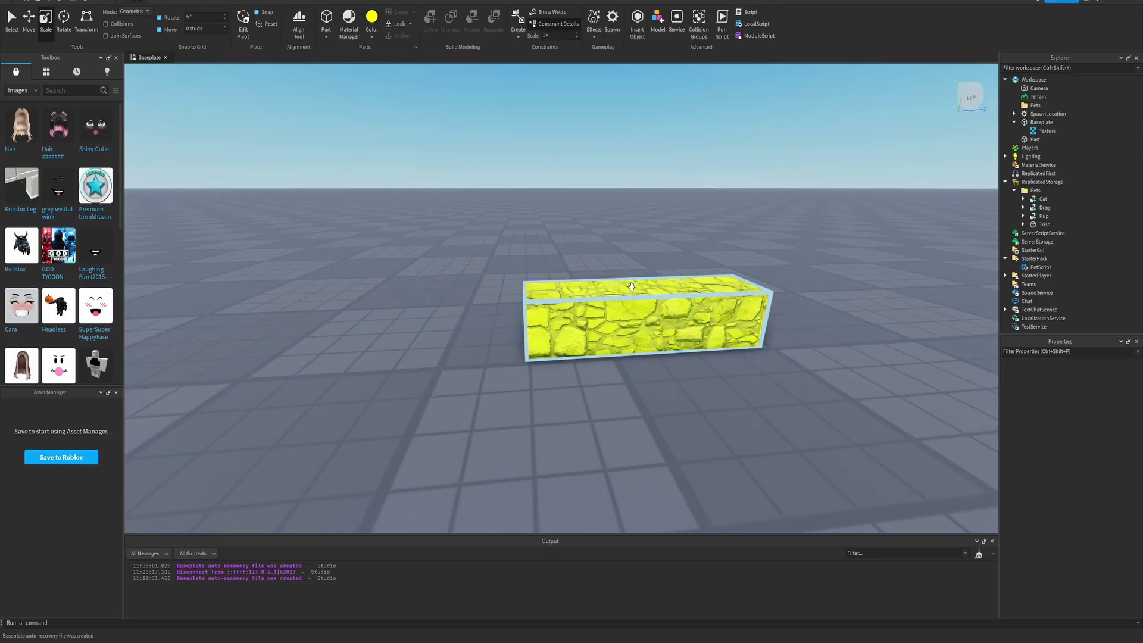
right_click_drag(632, 287, 601, 280)
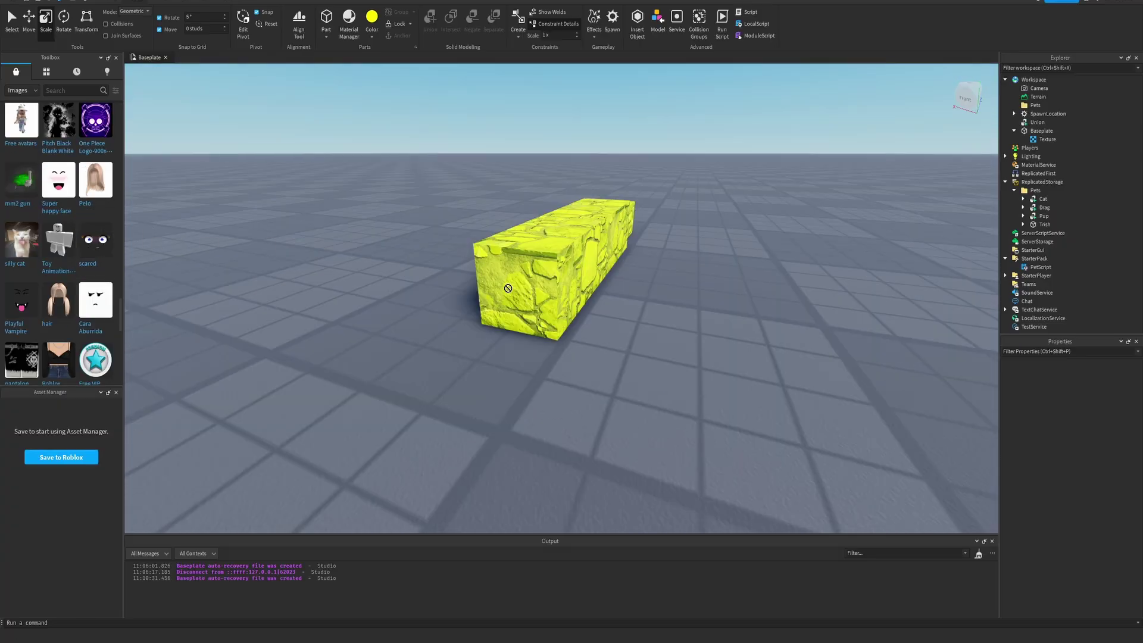
left_click_drag(508, 288, 540, 291)
right_click_drag(687, 334, 677, 337)
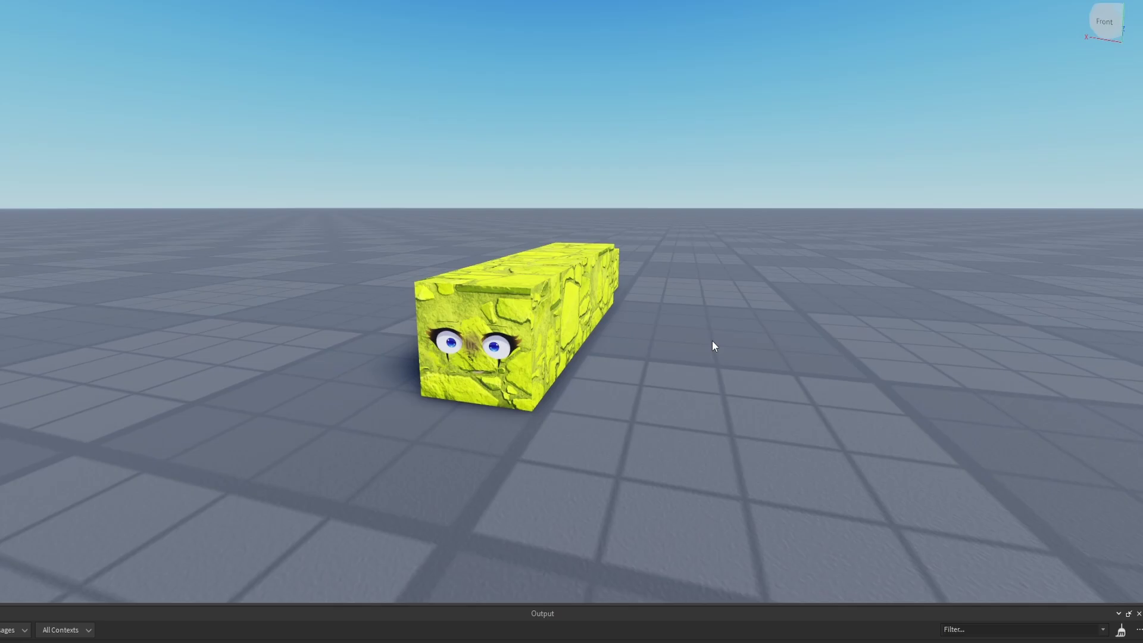
Step: Check the yellow pet from several sides and take its union out of the Workspace
key("a")
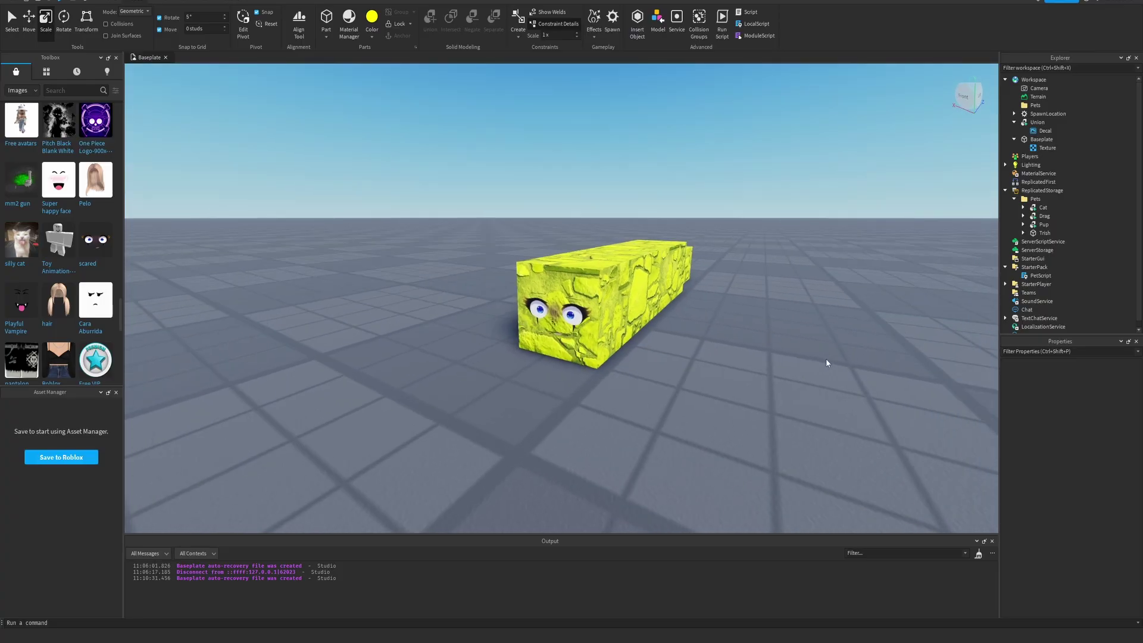
right_click_drag(797, 363, 796, 363)
key("d")
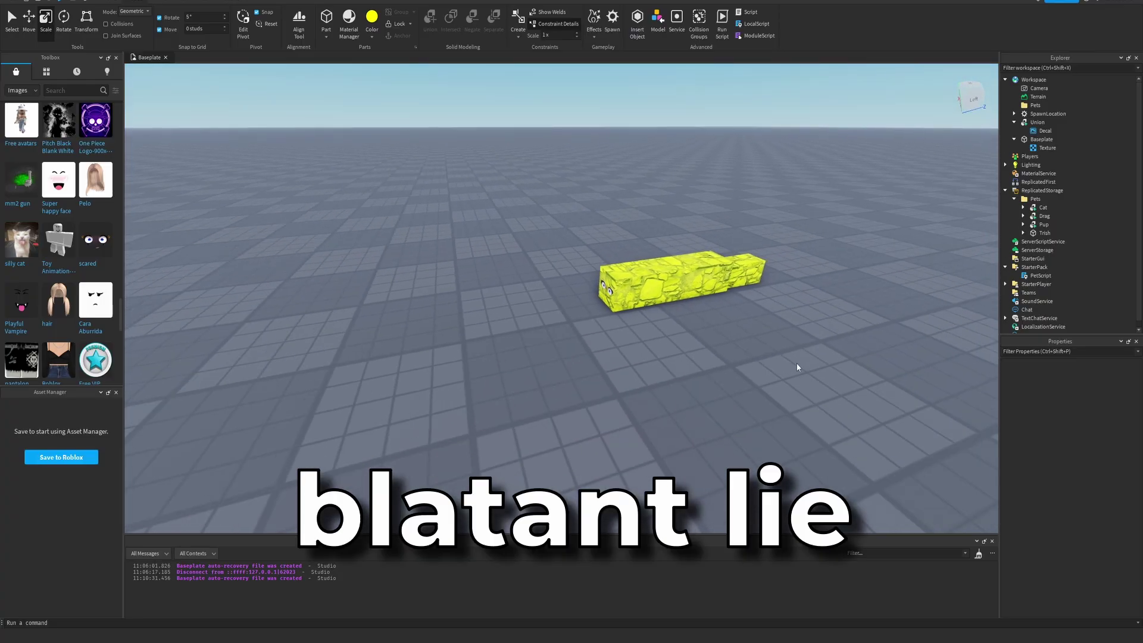
right_click_drag(792, 328, 791, 328)
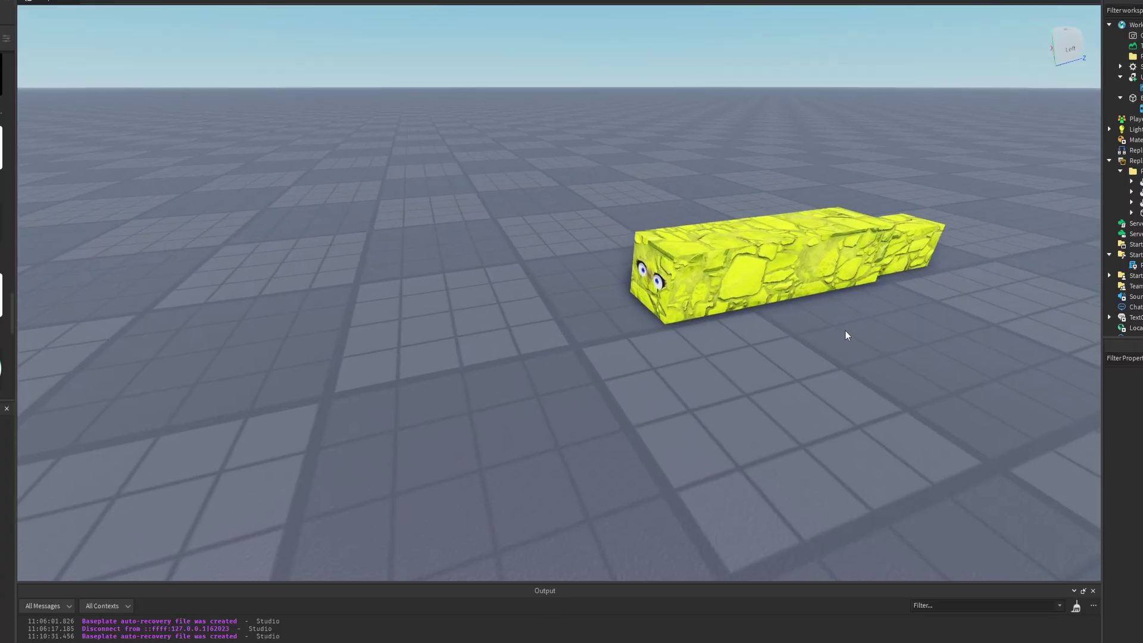
key("a")
right_click_drag(701, 315, 702, 315)
left_click(1140, 77)
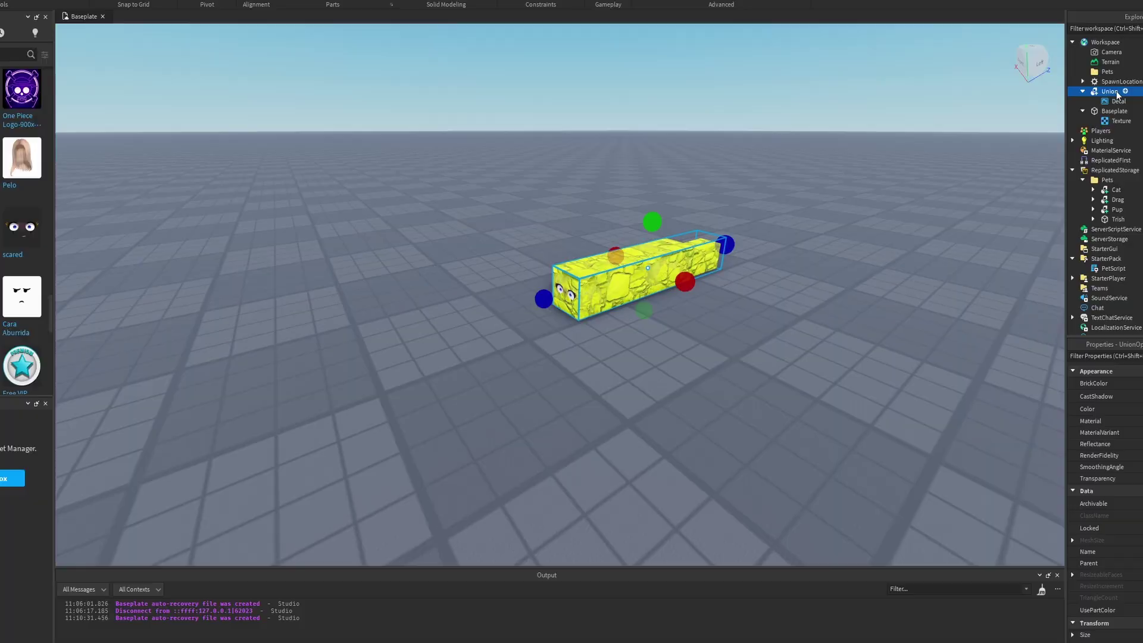
right_click(1141, 77)
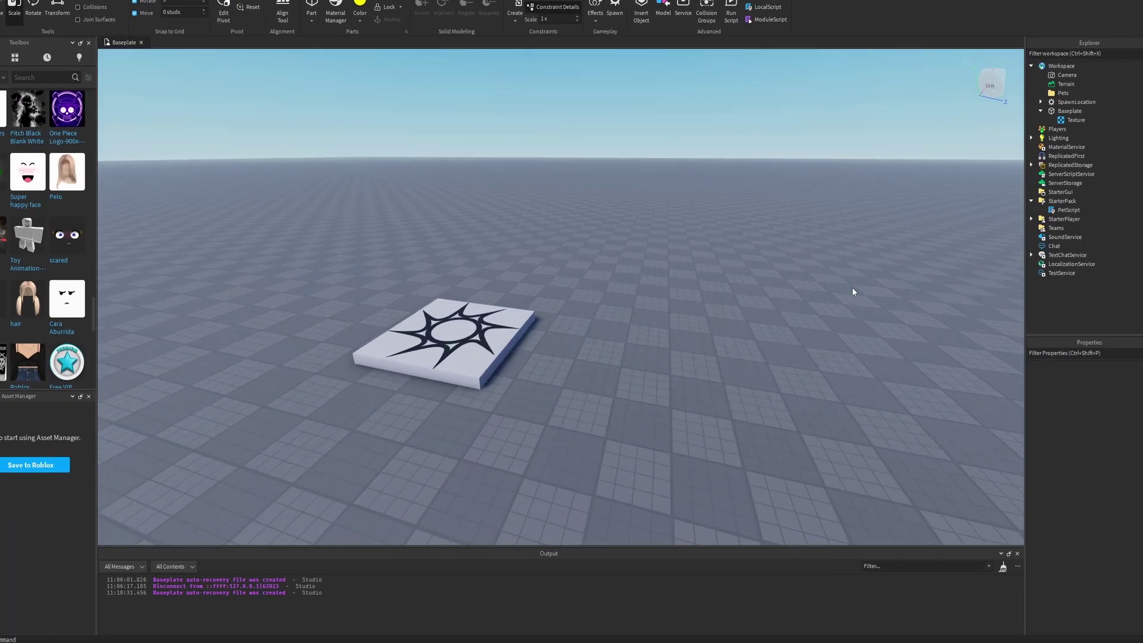
Step: Remove the Baseplate's Texture and give the Baseplate a green grass surface
left_click(1051, 111)
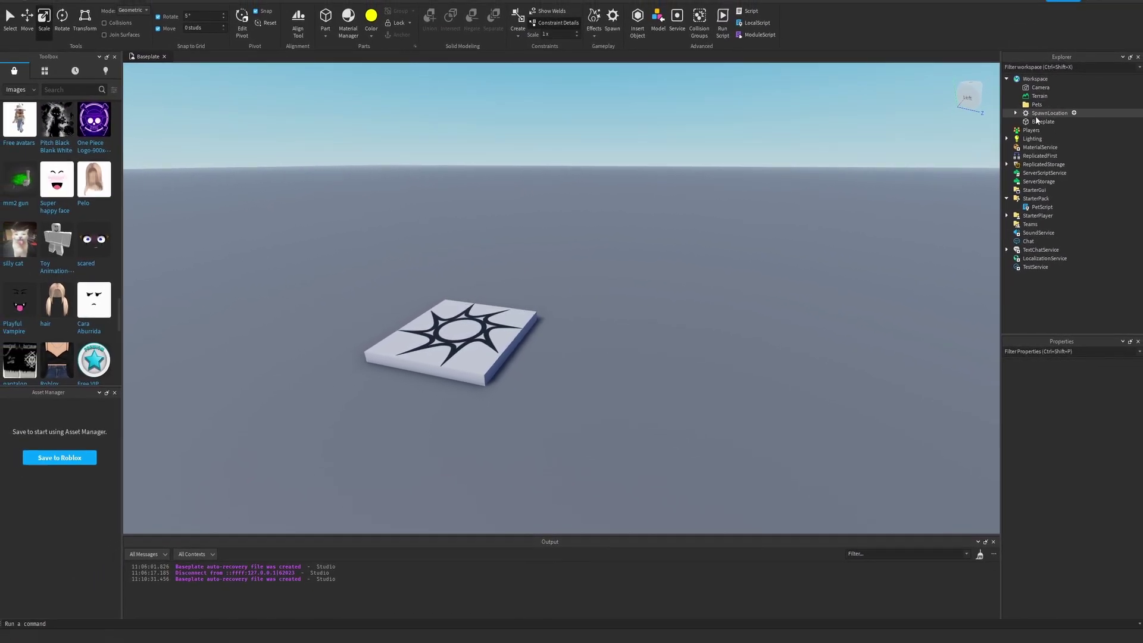
left_click(1063, 112)
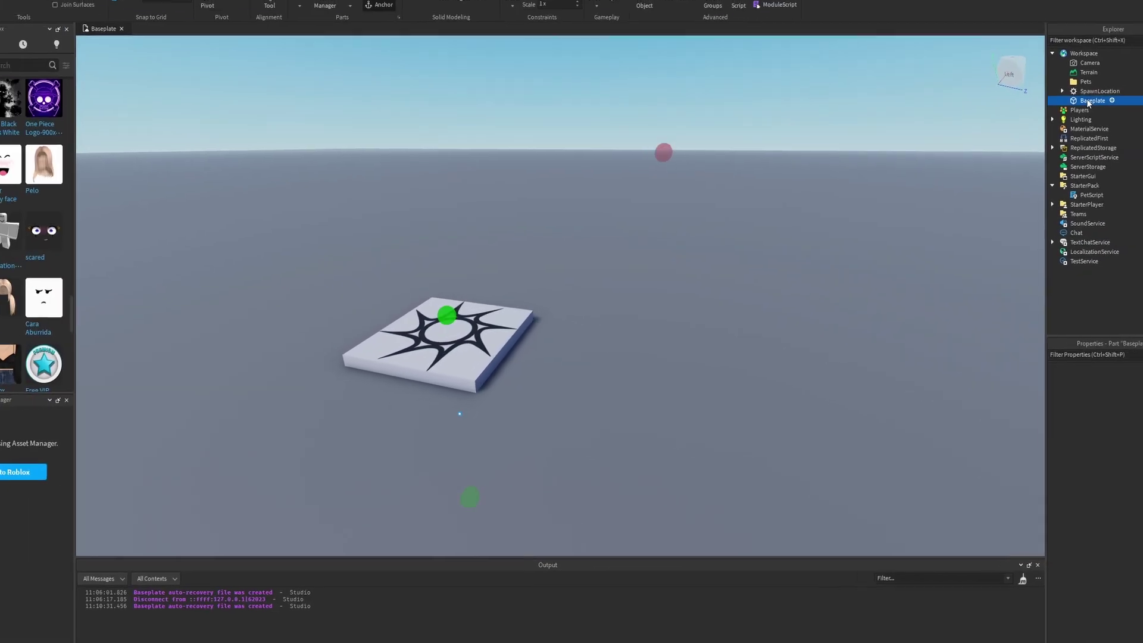
right_click_drag(899, 355, 880, 353)
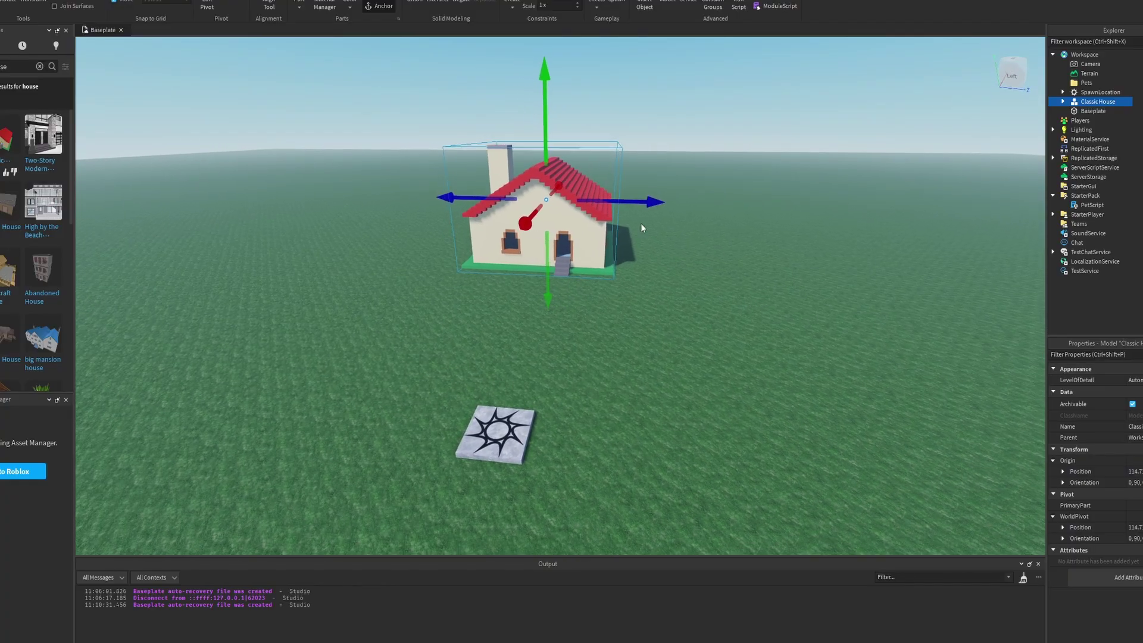
Step: Reposition the Classic House near the spawn and rotate the three copies in the opposite row 180 degrees
left_click_drag(622, 205, 495, 213)
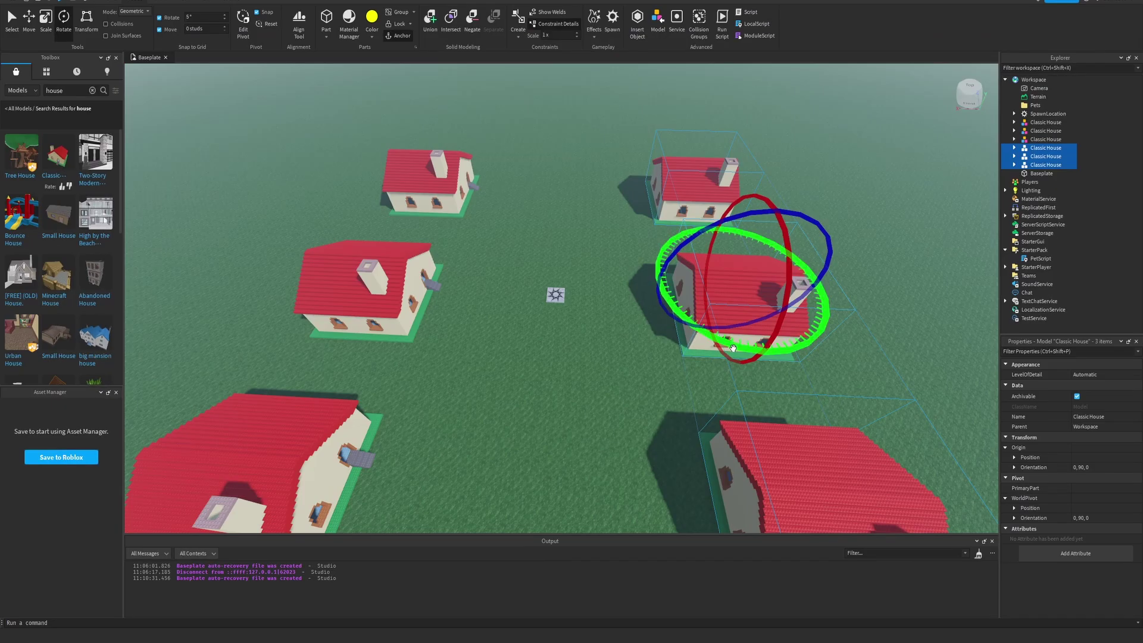
left_click_drag(733, 348, 753, 223)
left_click(600, 212)
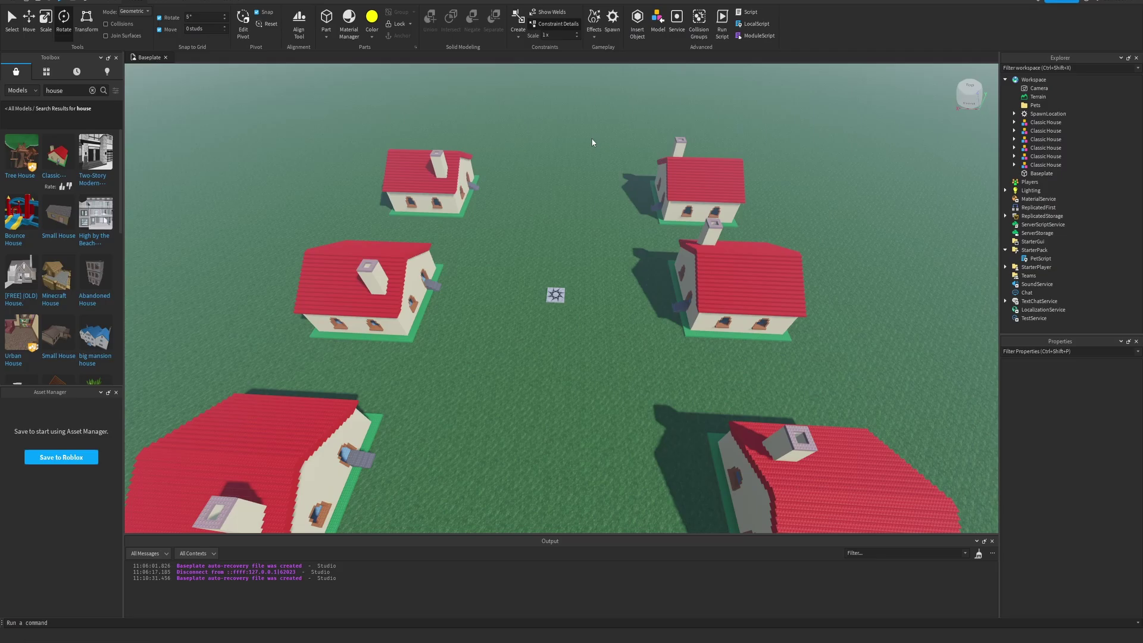
Step: Select the three Classic Houses in the rotated row and shift them slightly
left_click_drag(591, 137, 695, 284)
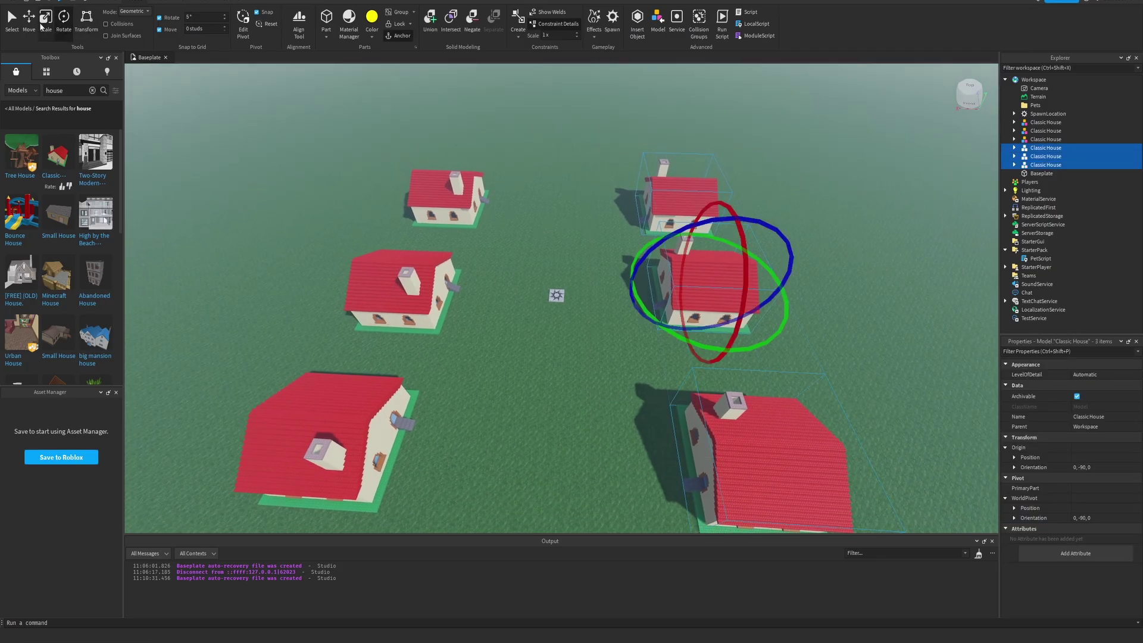
left_click_drag(616, 280, 619, 280)
scroll(574, 251, "up", 1)
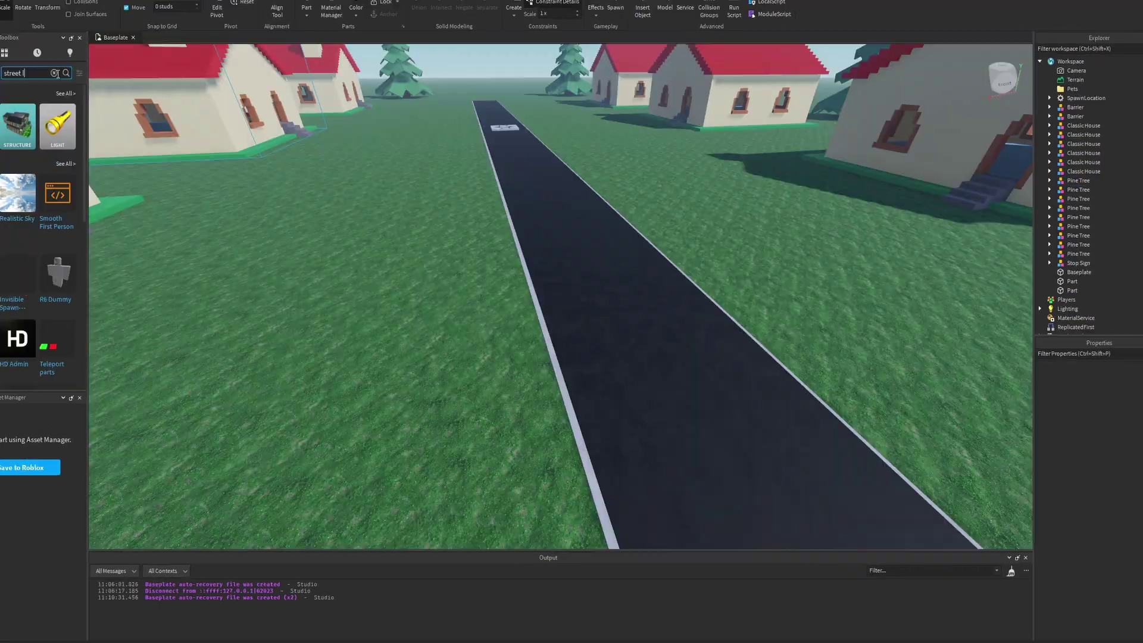
Step: Search the model library for "street lights" and place Street Light 02 copies along the road
type("ights")
key("Return")
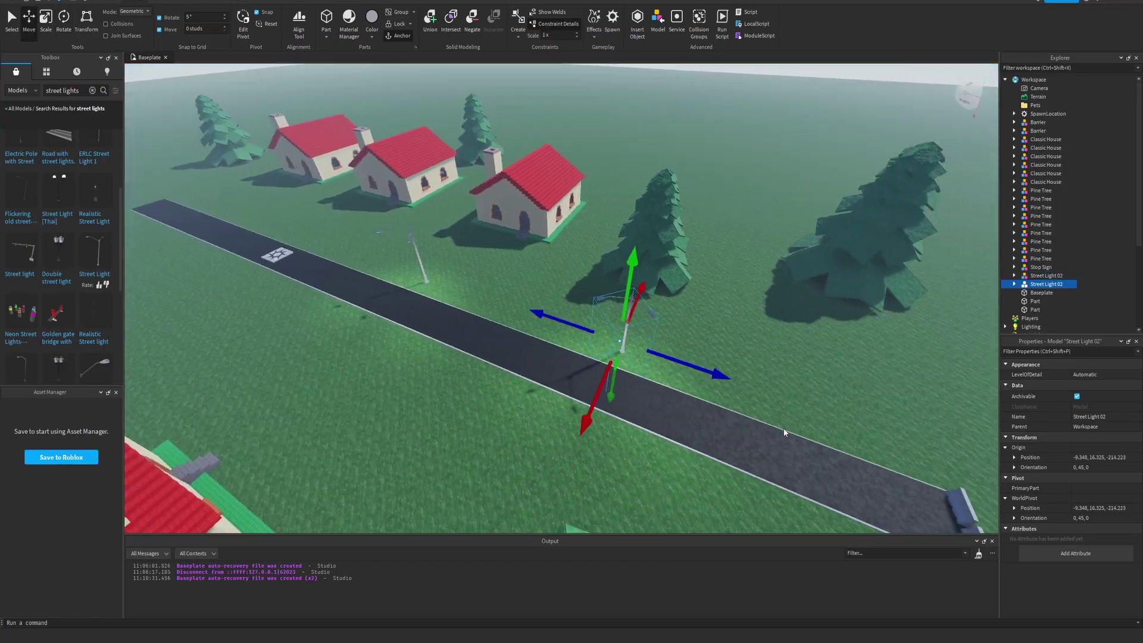
right_click_drag(364, 243, 393, 253)
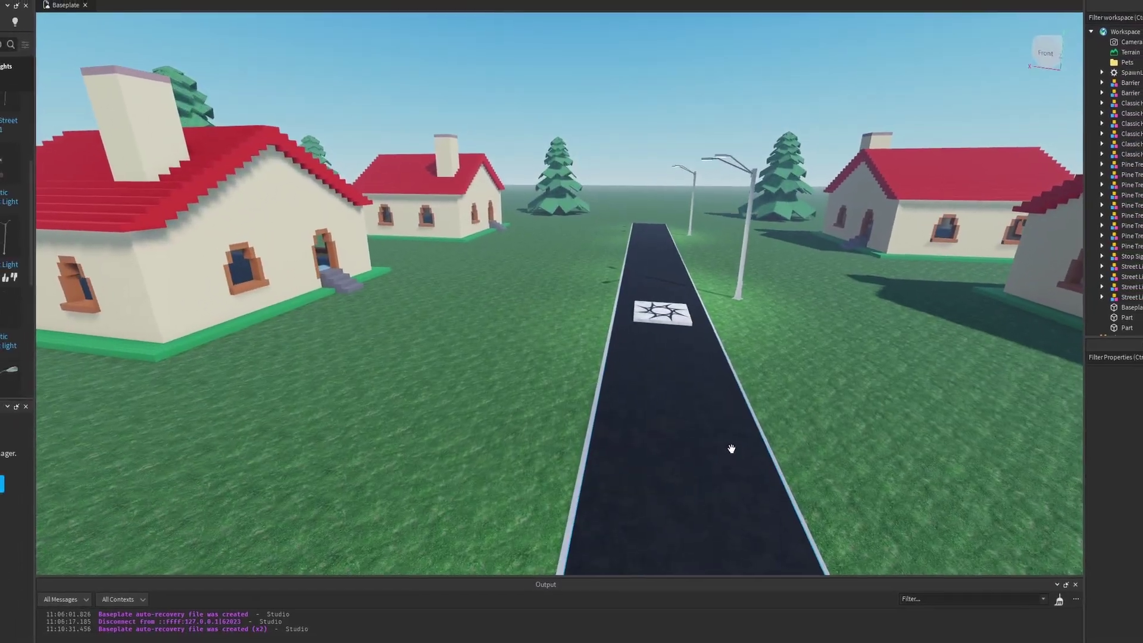
Step: Look over the street's layout from end to end, including the houses, pine trees and street lights
right_click_drag(715, 445, 586, 321)
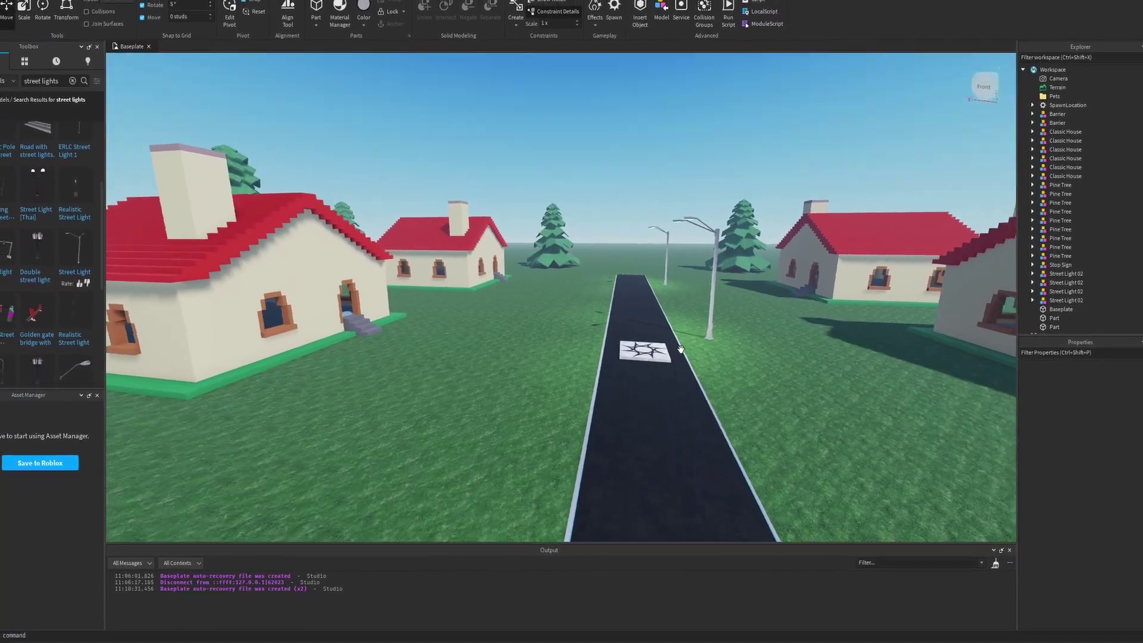
key("w")
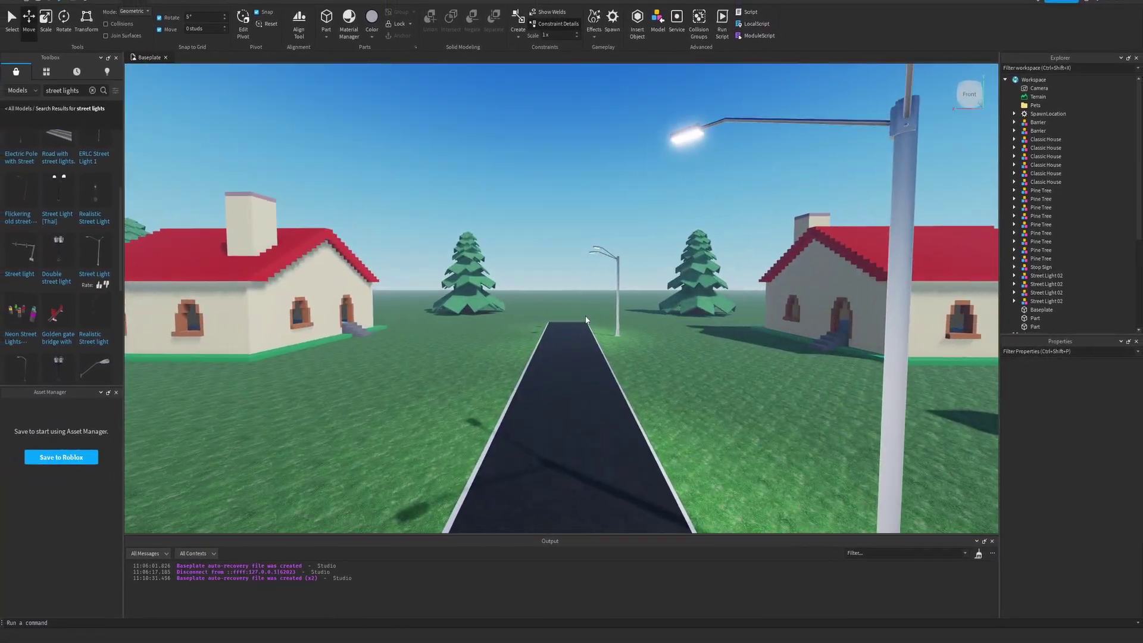
key("w")
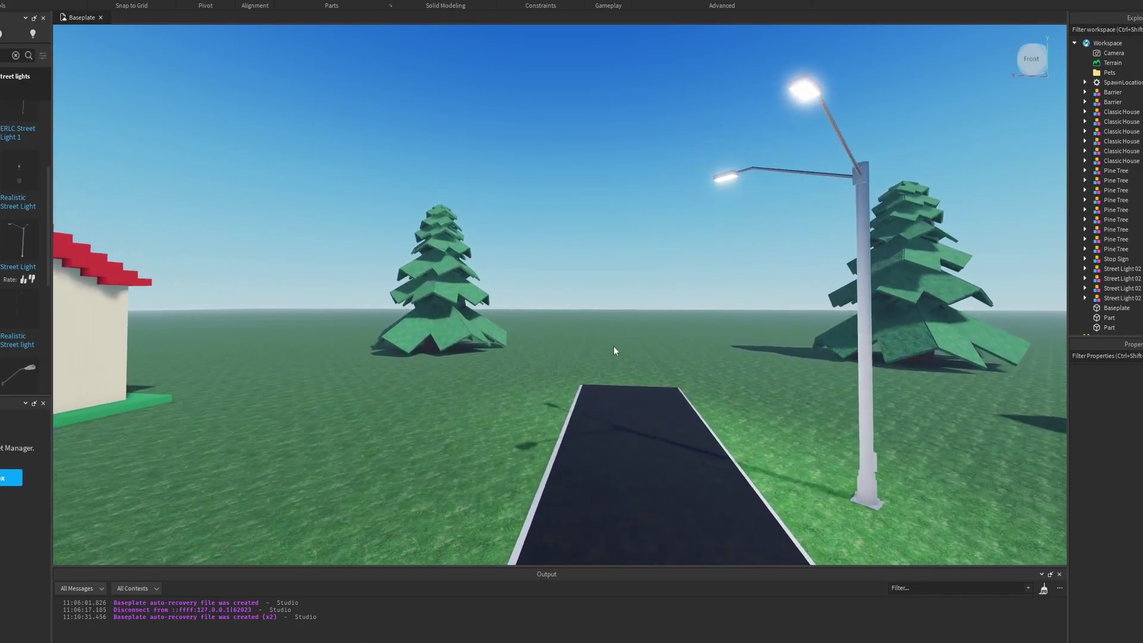
right_click_drag(776, 342, 777, 342)
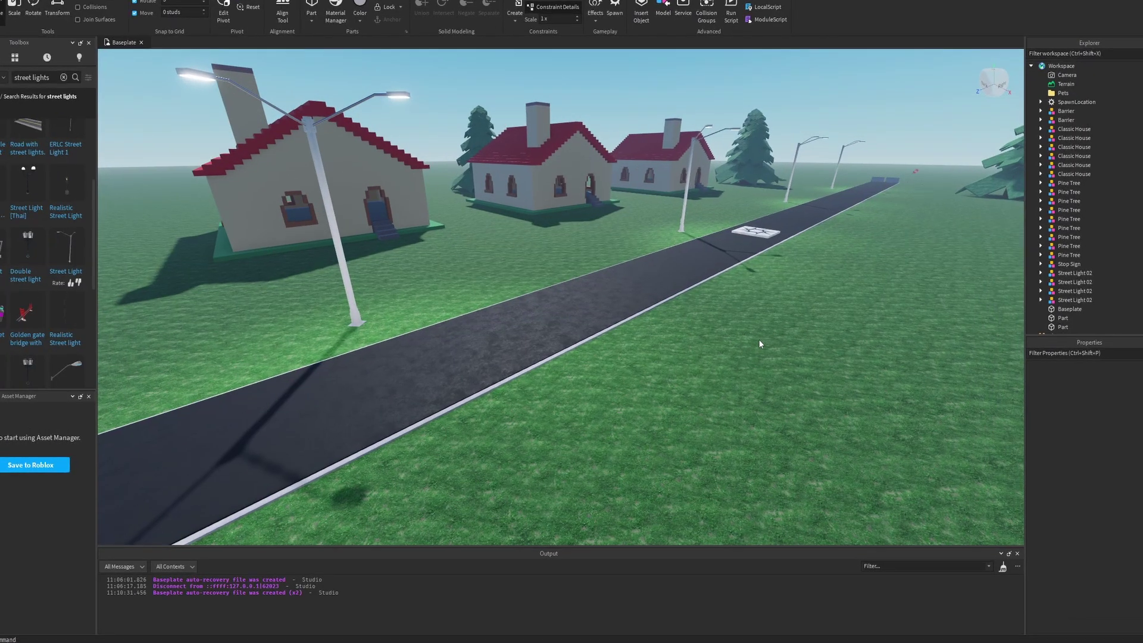
right_click_drag(748, 338, 747, 337)
key("s")
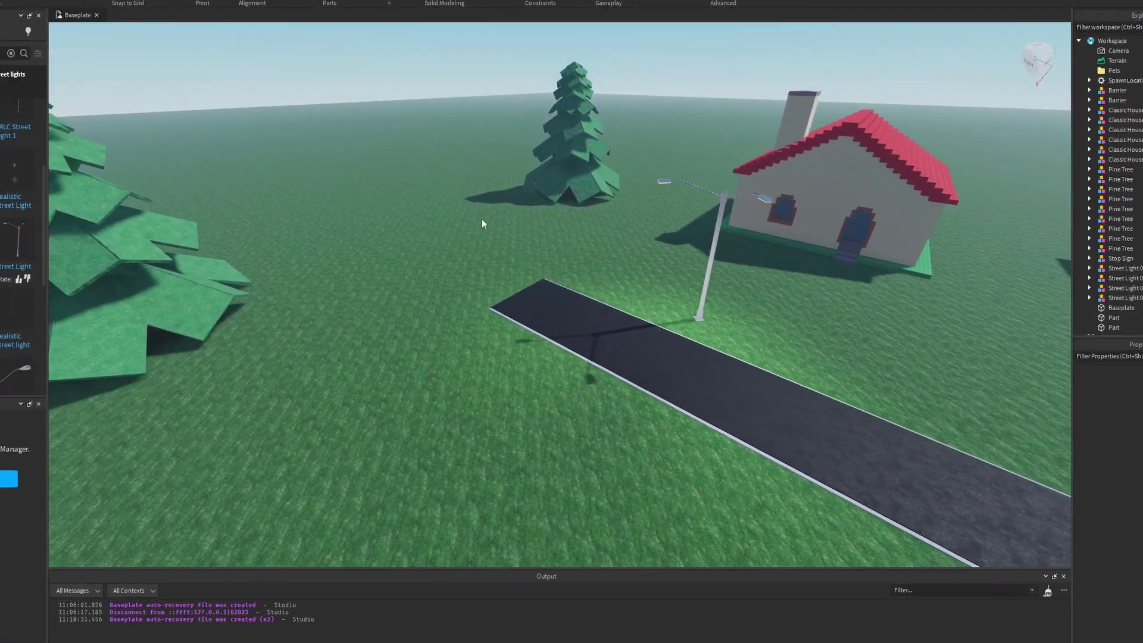
key("w")
right_click_drag(654, 185, 654, 186)
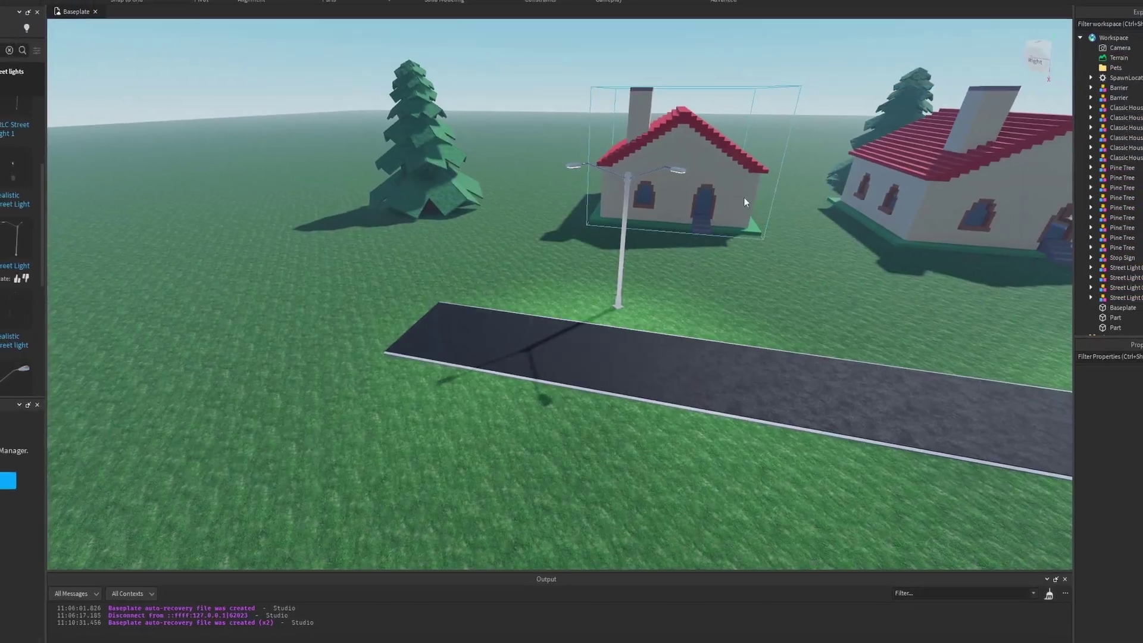
Step: Select all roof pieces of the house at the end of the road and recolor them blue
right_click_drag(793, 186, 813, 185)
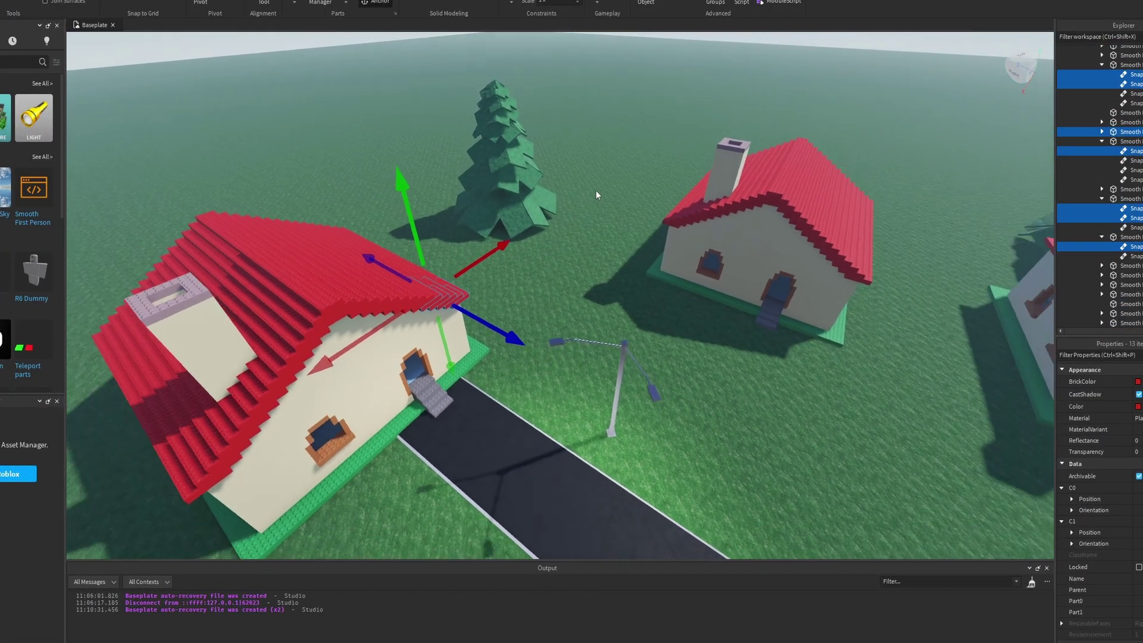
right_click_drag(663, 191, 602, 181)
key("w")
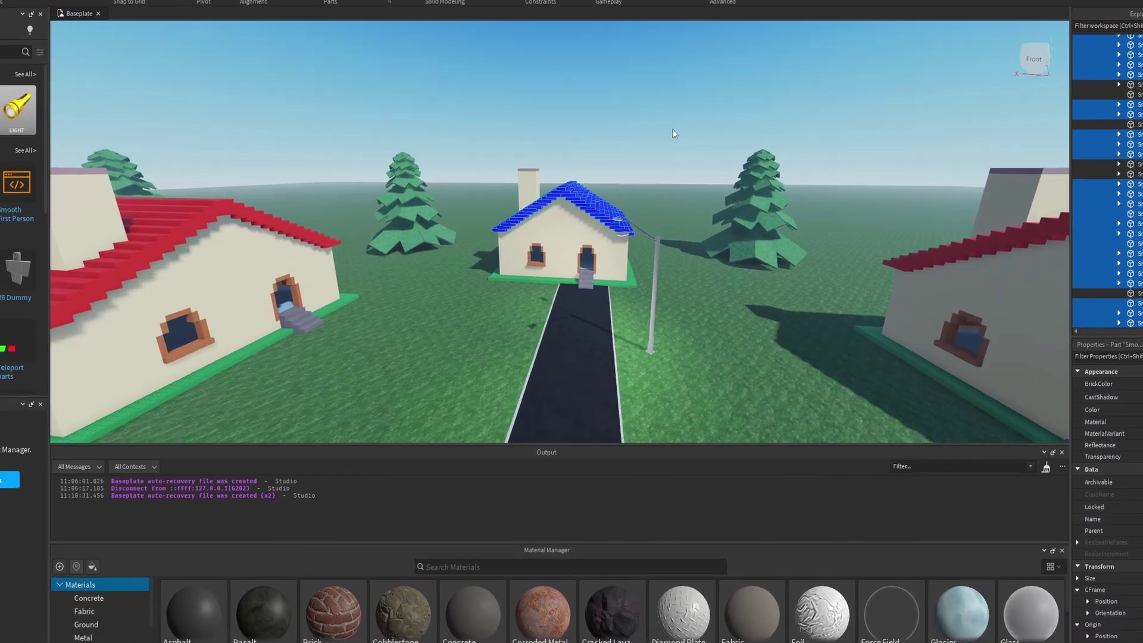
left_click(673, 131)
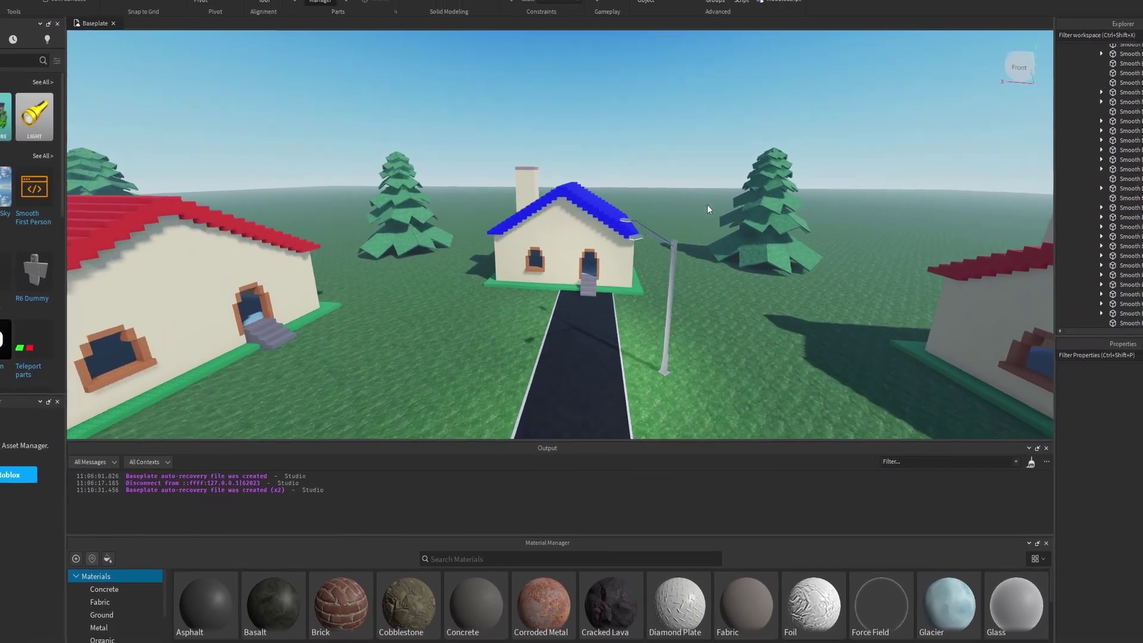
key("w")
right_click_drag(694, 98, 694, 99)
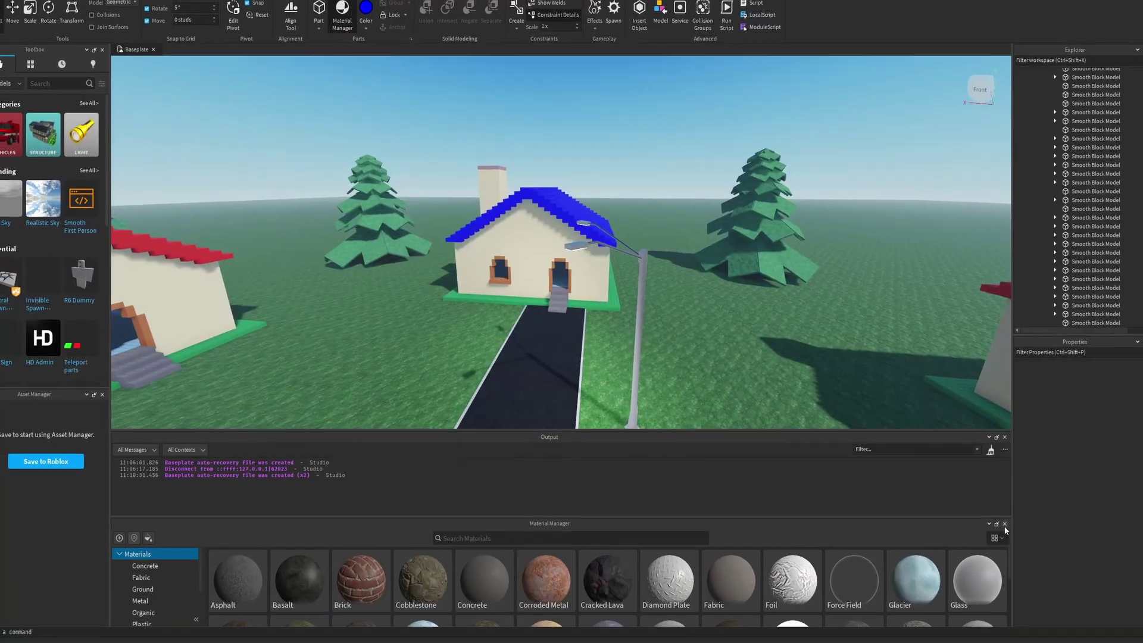
left_click(1005, 524)
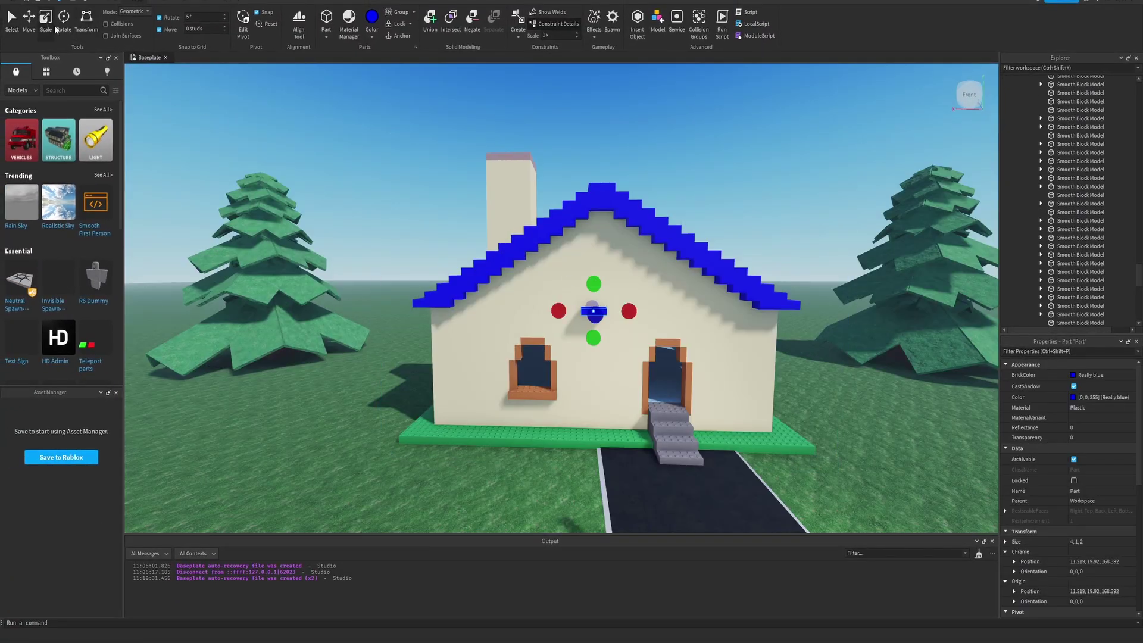
Step: Mount a wide Really blue sign part reading "Pet Store" on the blue-roofed house's front wall, above the door and window
key("w")
key("a")
right_click_drag(513, 225, 513, 225)
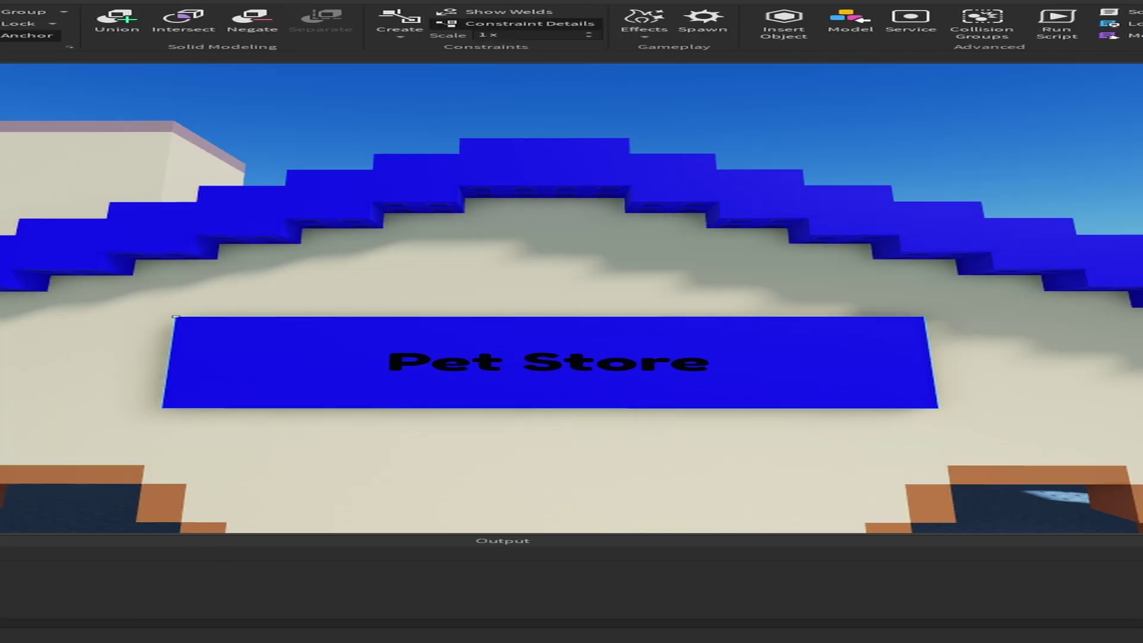
right_click_drag(663, 388, 663, 388)
key("s")
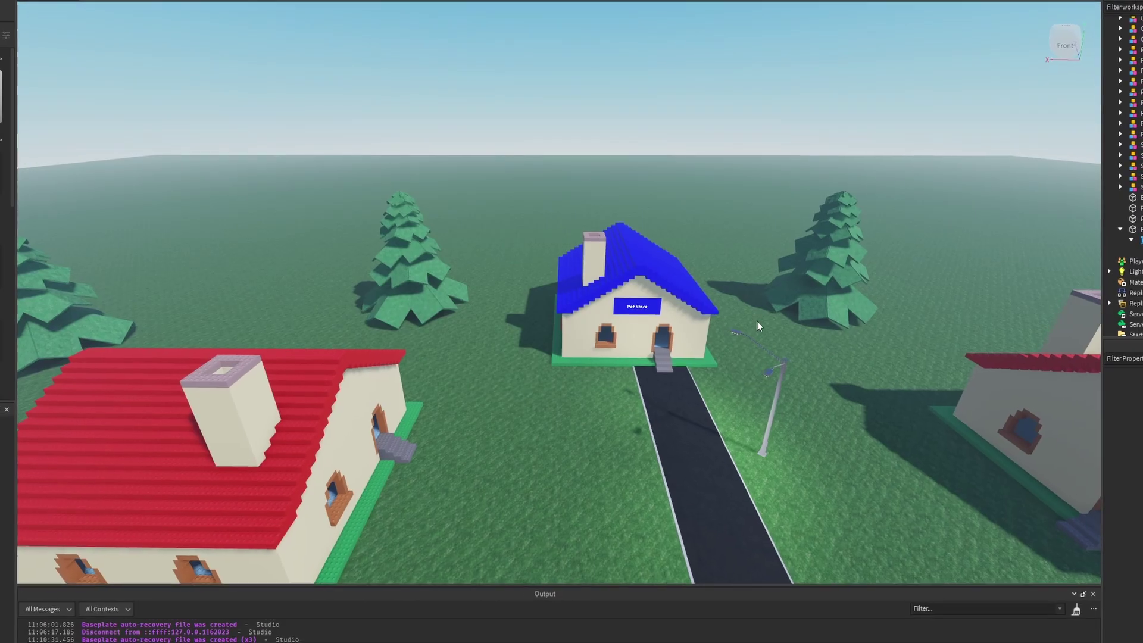
Step: Search the model library for "lamp" and place floor lamps in the corners inside the pet store
key("w")
scroll(750, 298, "up", 15)
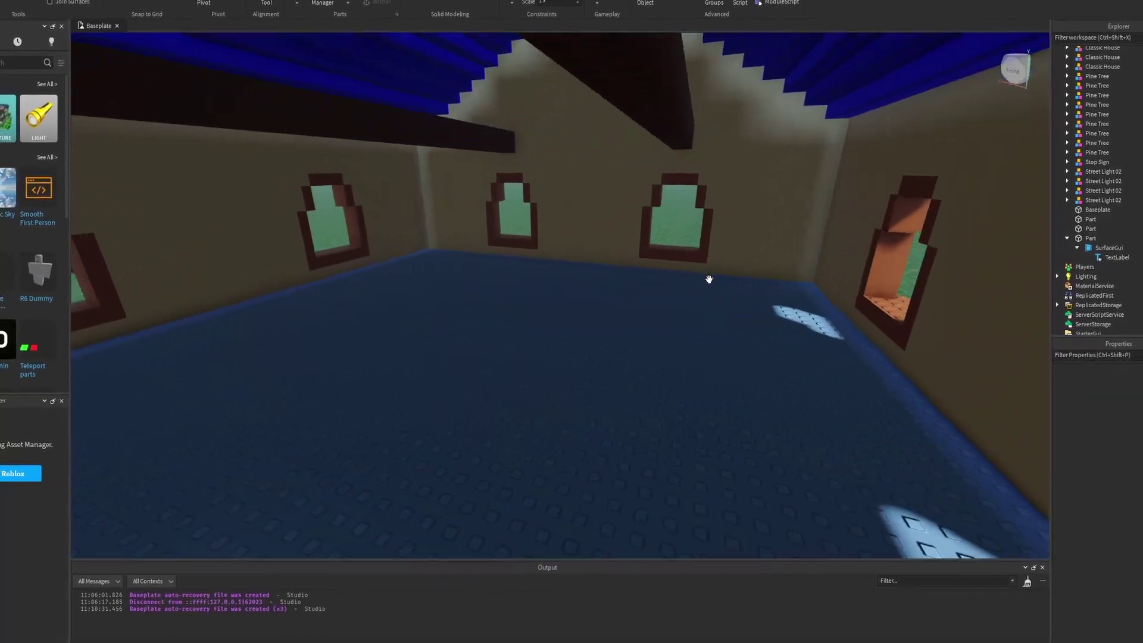
right_click_drag(709, 280, 496, 198)
type("w")
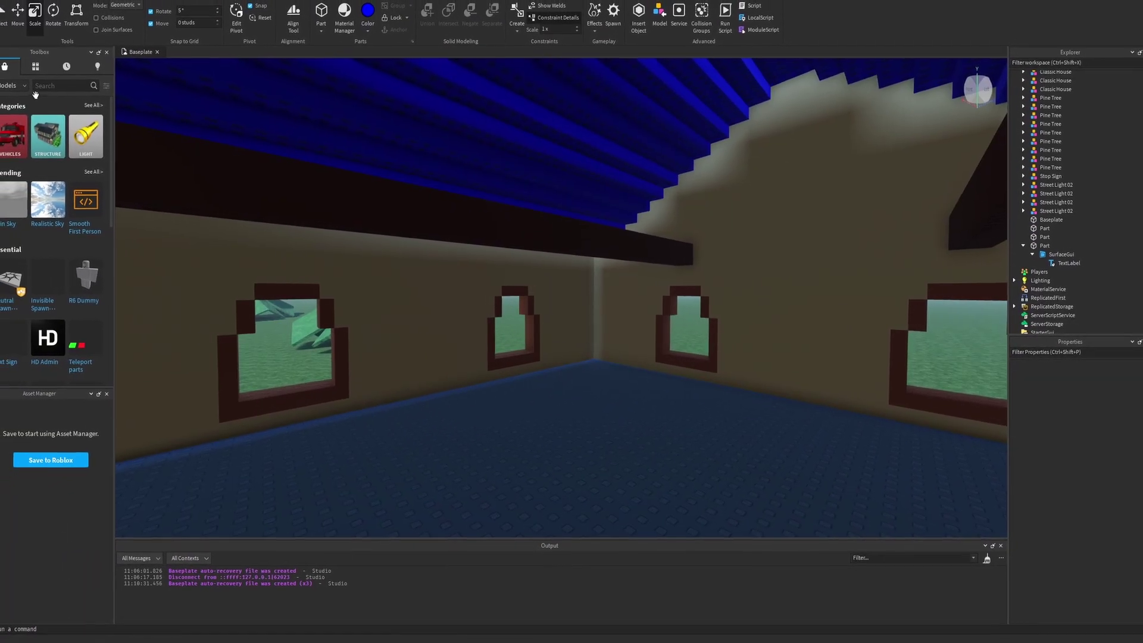
type("lig")
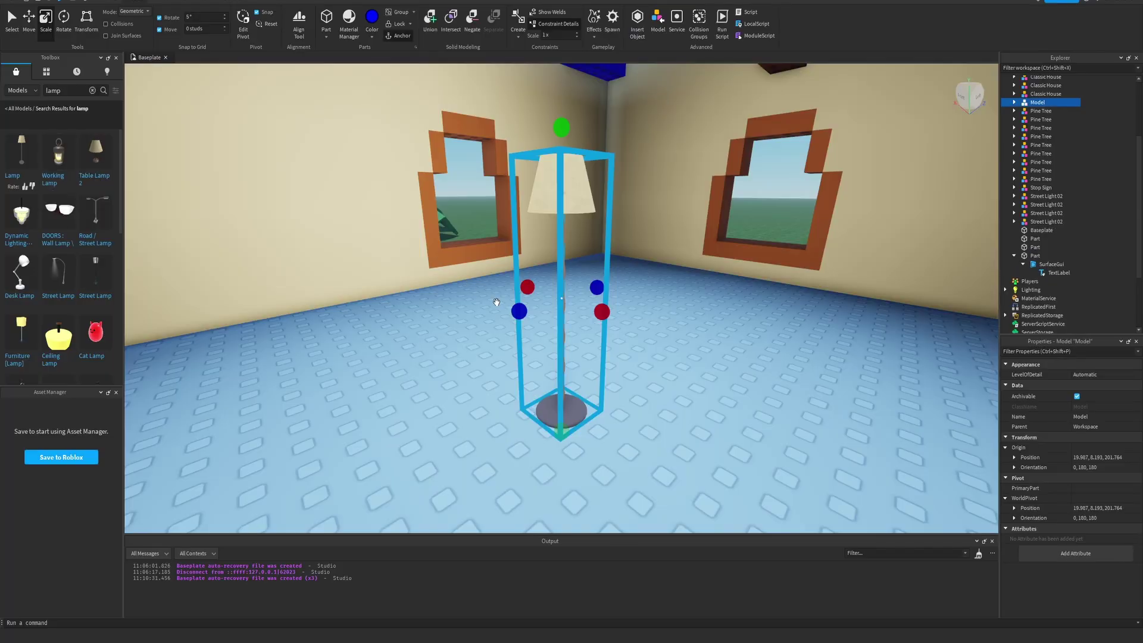
left_click_drag(561, 409, 591, 269)
right_click_drag(597, 293, 622, 299)
left_click(332, 322)
left_click(626, 298, "ctrl")
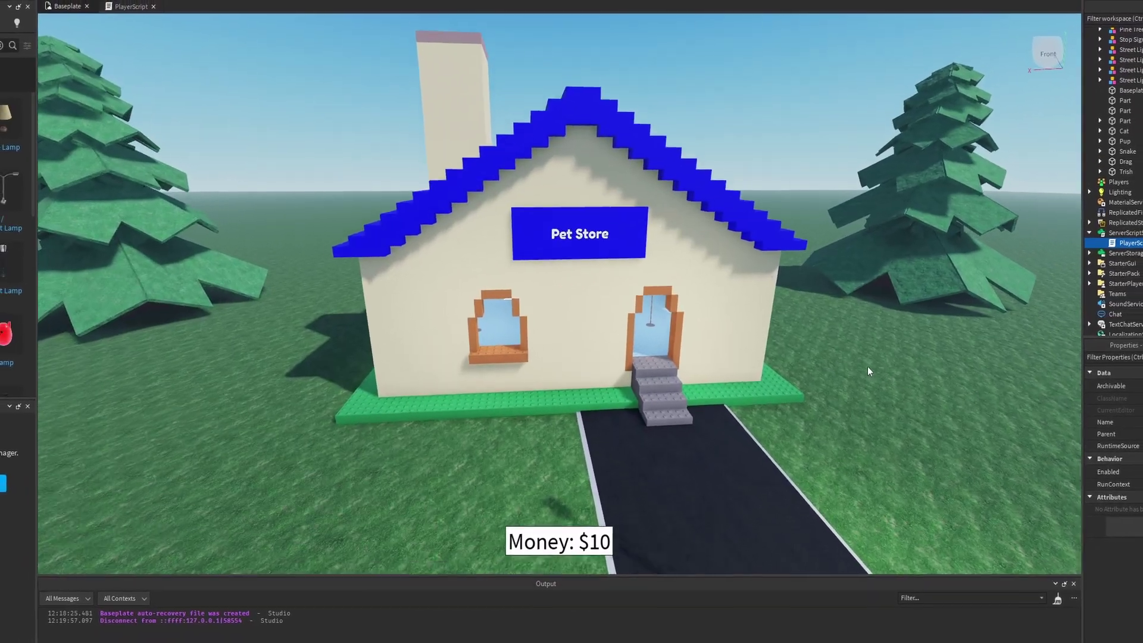
Step: Examine the pet store from its entrance to the interior, including the five purchase pads, their price labels and the floor lamps
key("w")
right_click_drag(867, 366, 867, 366)
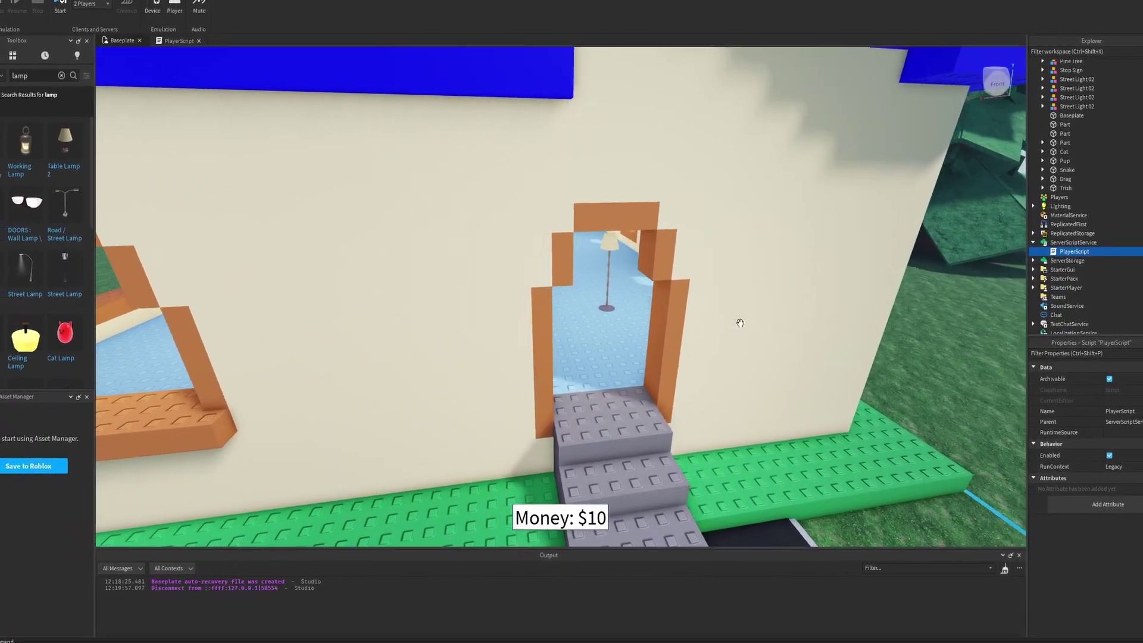
key("w")
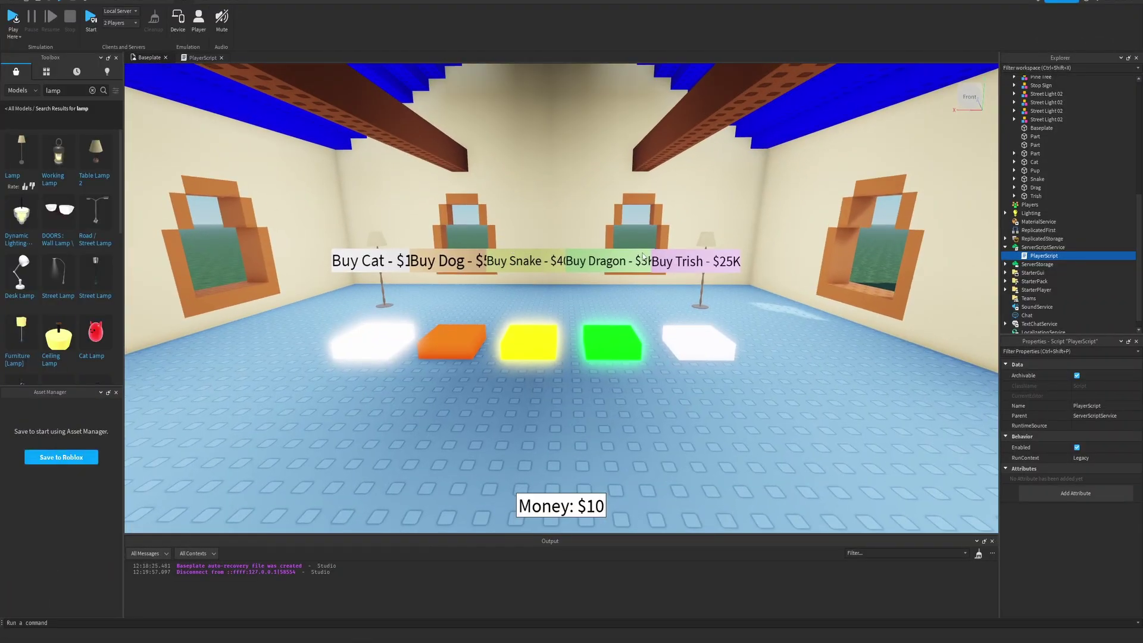
left_click(644, 257)
right_click_drag(685, 255, 685, 254)
key("w")
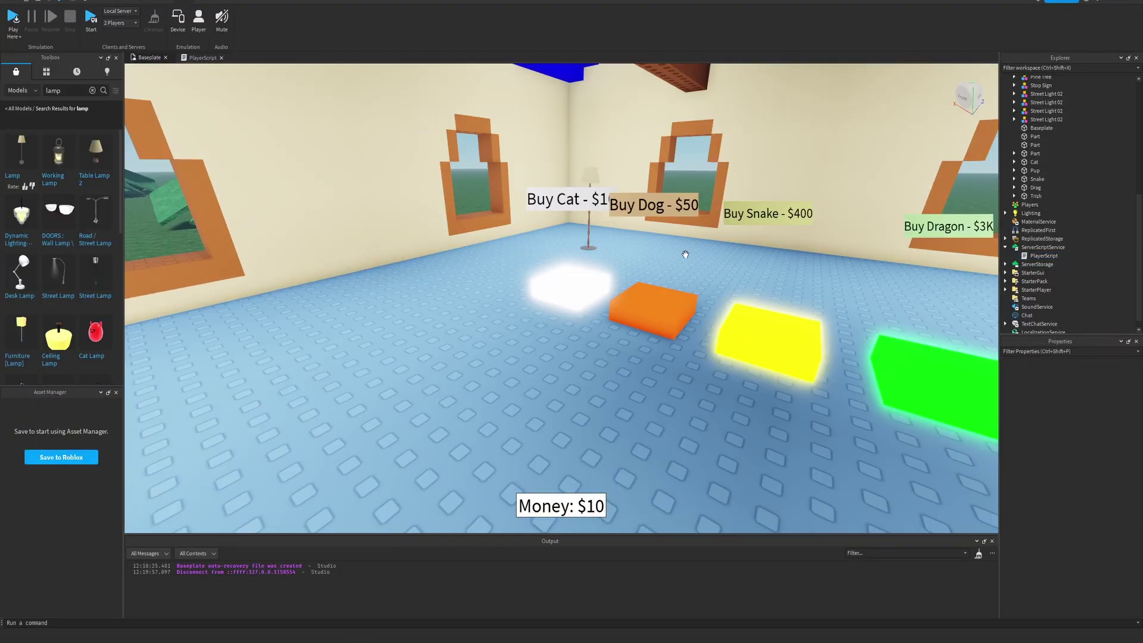
key("w")
right_click_drag(681, 196, 681, 195)
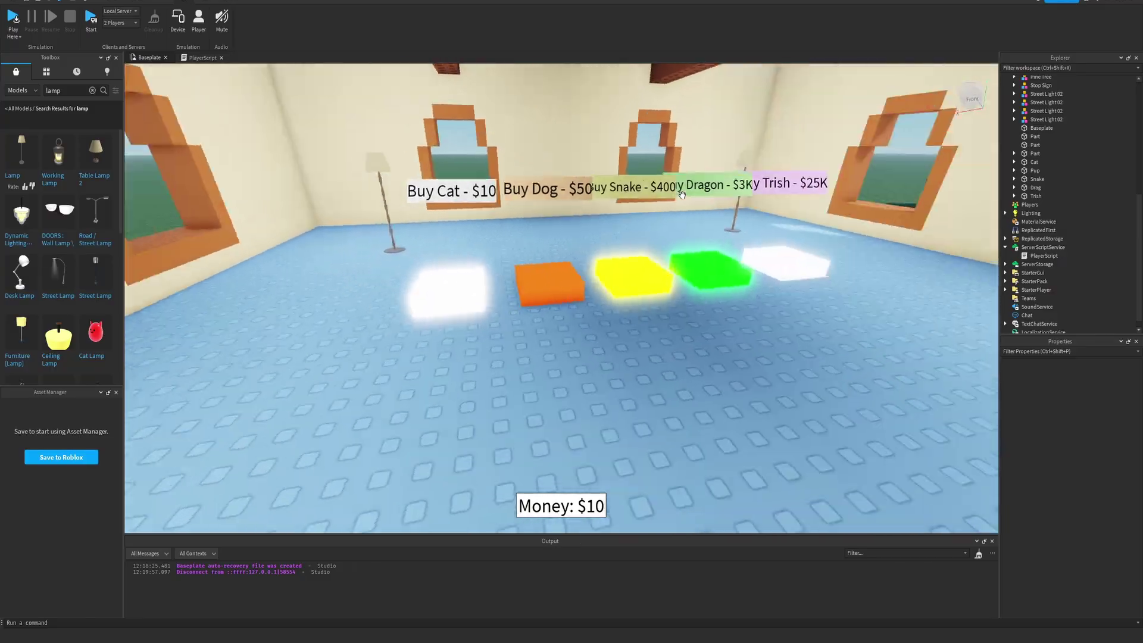
key("d")
right_click_drag(609, 252, 538, 297)
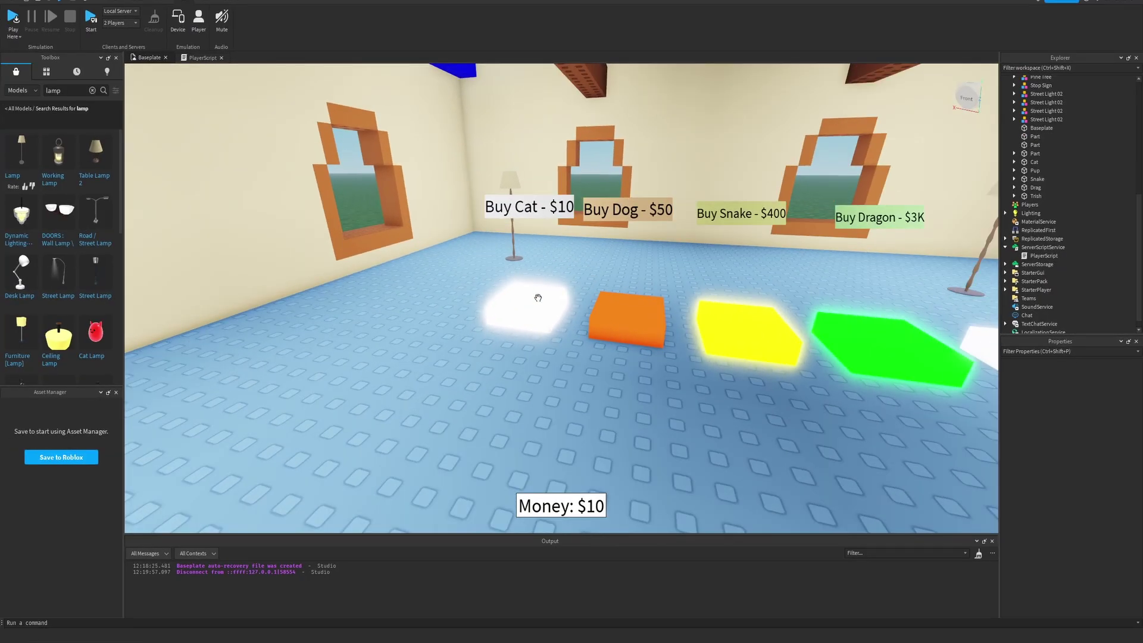
right_click_drag(654, 289, 602, 284)
key("w")
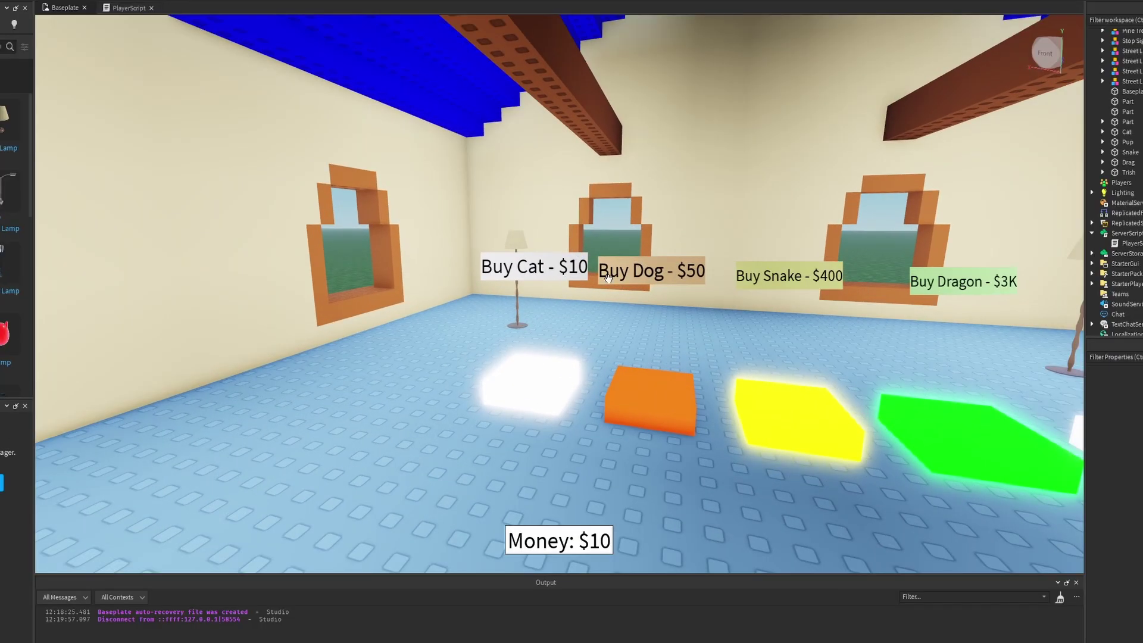
scroll(610, 306, "down", 3)
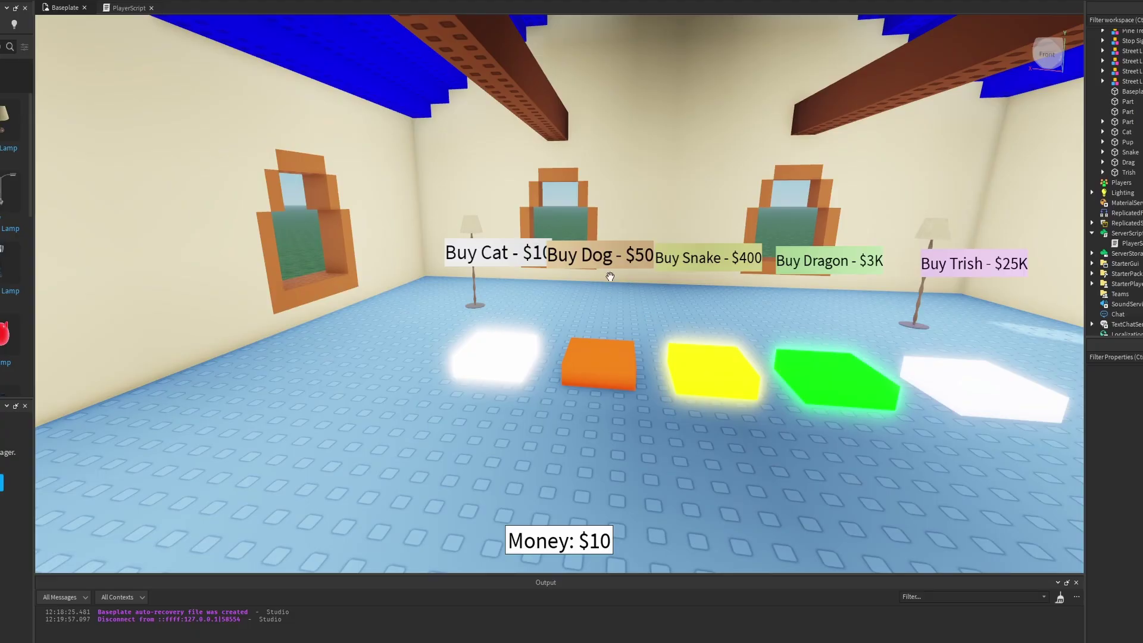
key("w")
key("d")
right_click_drag(508, 339, 645, 298)
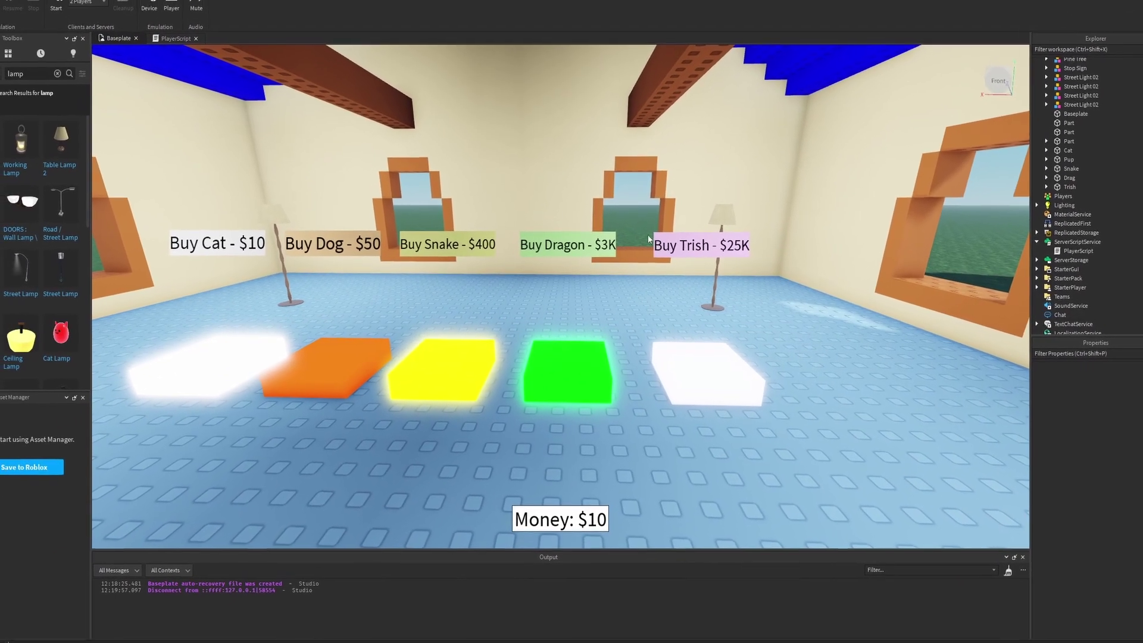
right_click_drag(649, 239, 618, 232)
key("s")
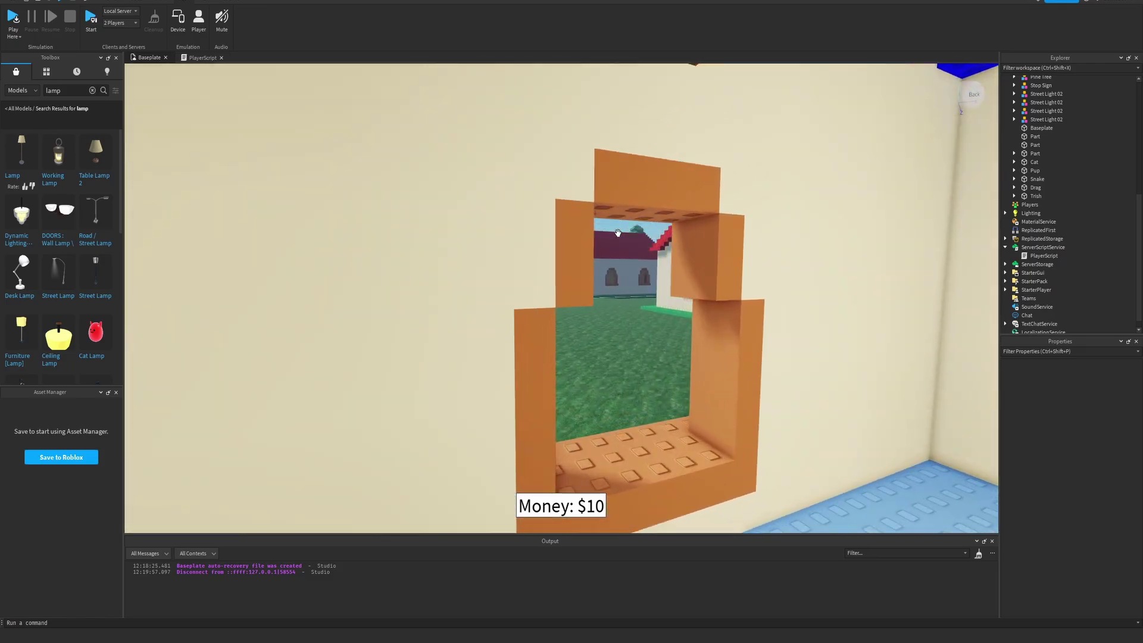
scroll(618, 233, "up", 5)
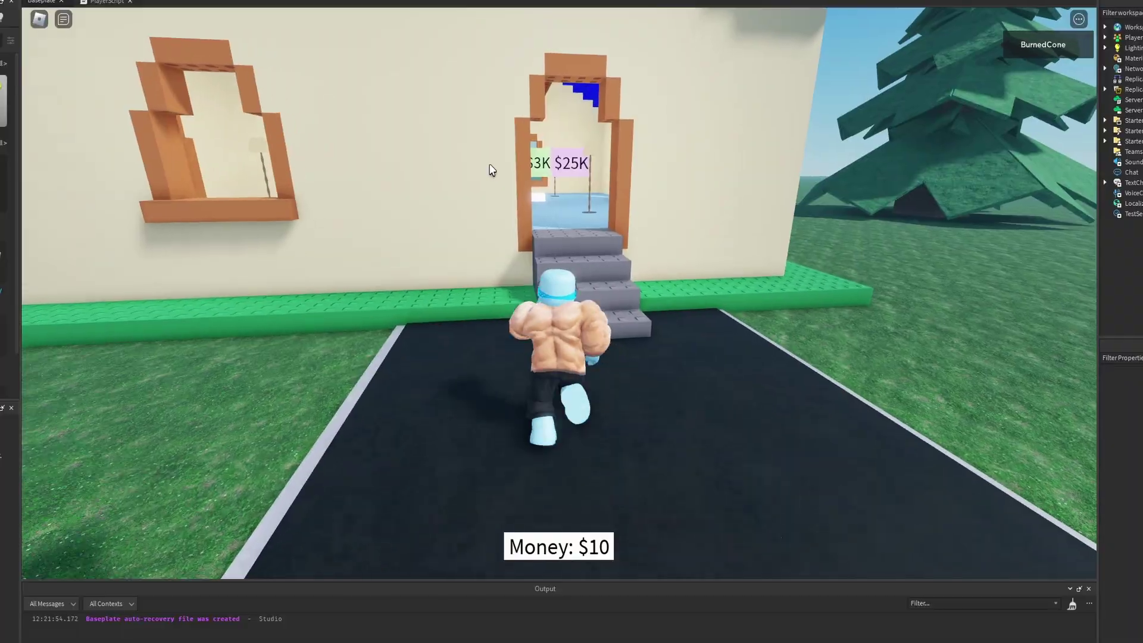
Step: Playtest the game by walking the character into the pet store and buying a cat for $10
key("w")
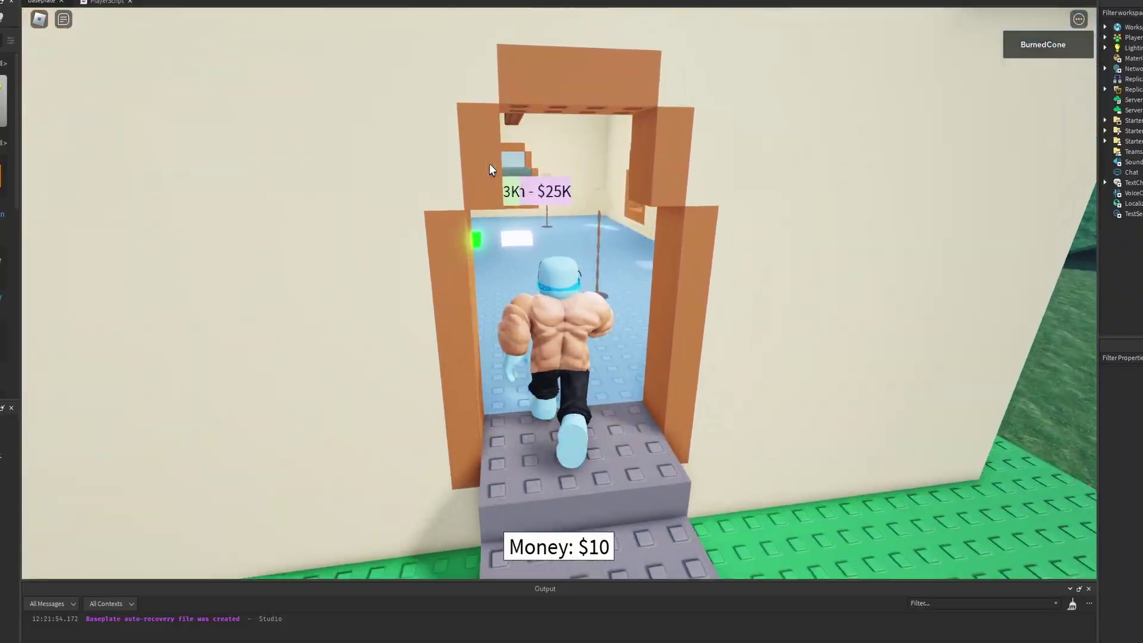
key("w")
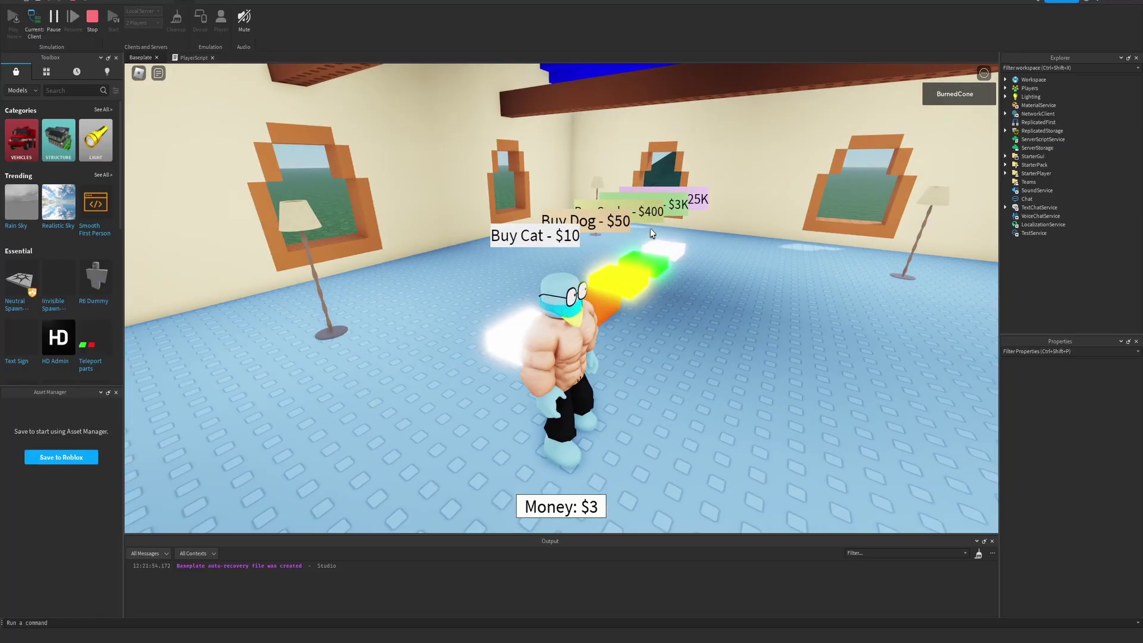
key("w")
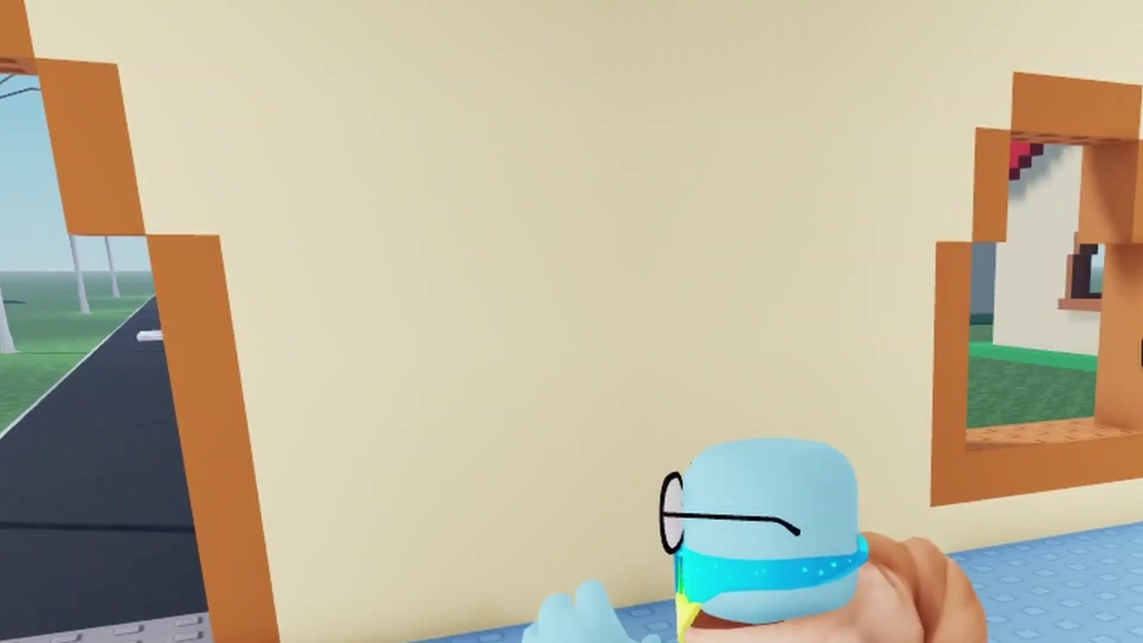
Step: Walk the character around inside the pet store to check how the purchased cat follows
right_click_drag(256, 470, 451, 381)
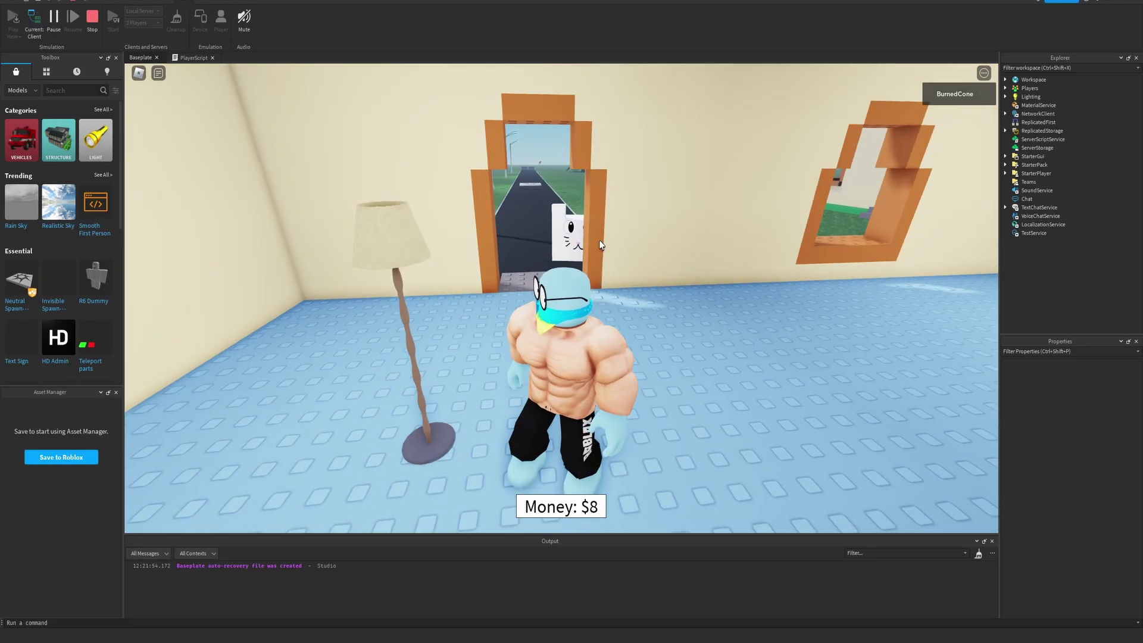
key("a")
key("d")
right_click_drag(610, 249, 580, 251)
key("s")
key("d")
key("w")
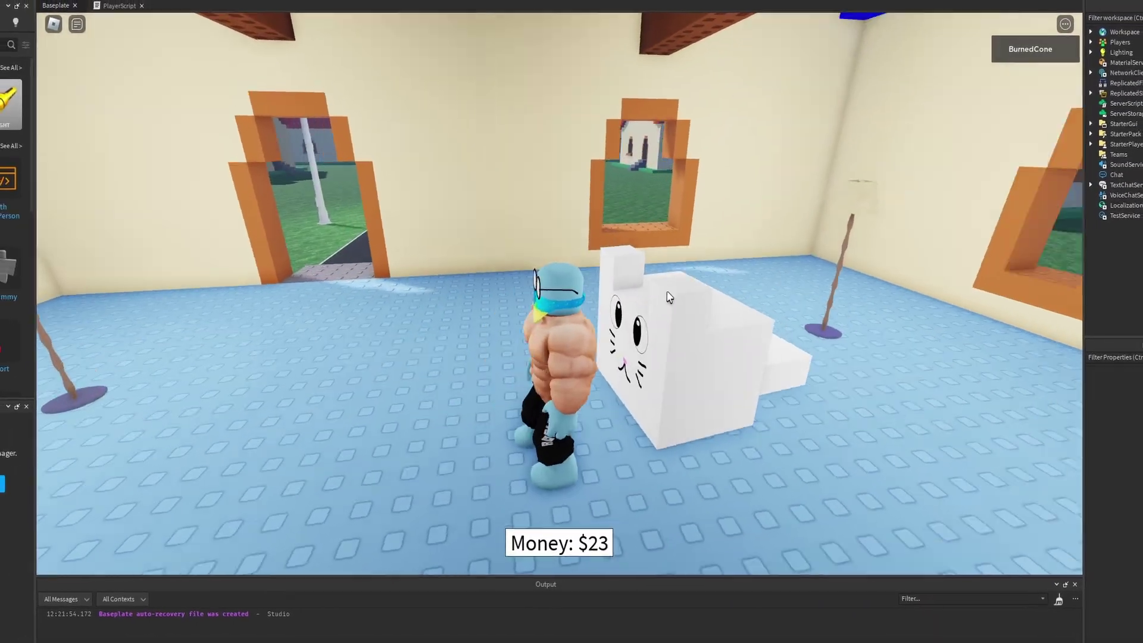
Step: Walk the character back to the purchase pads and buy more cats for $10 each
key("w")
key("w")
right_click_drag(663, 292, 596, 292)
key("a")
key("d")
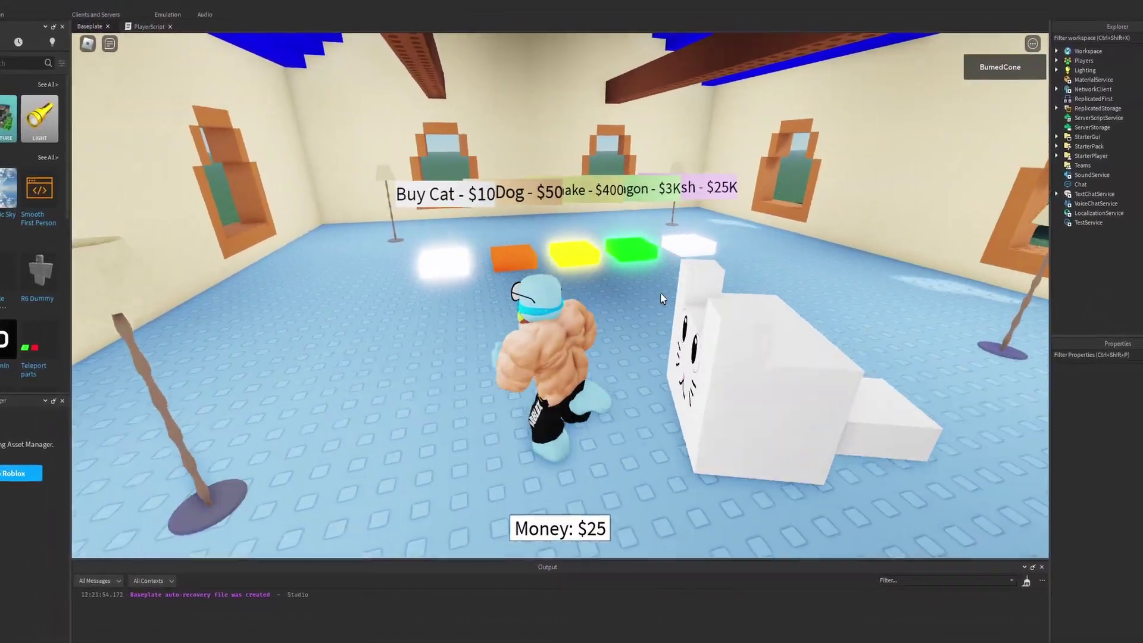
key("d")
key("w")
key("a")
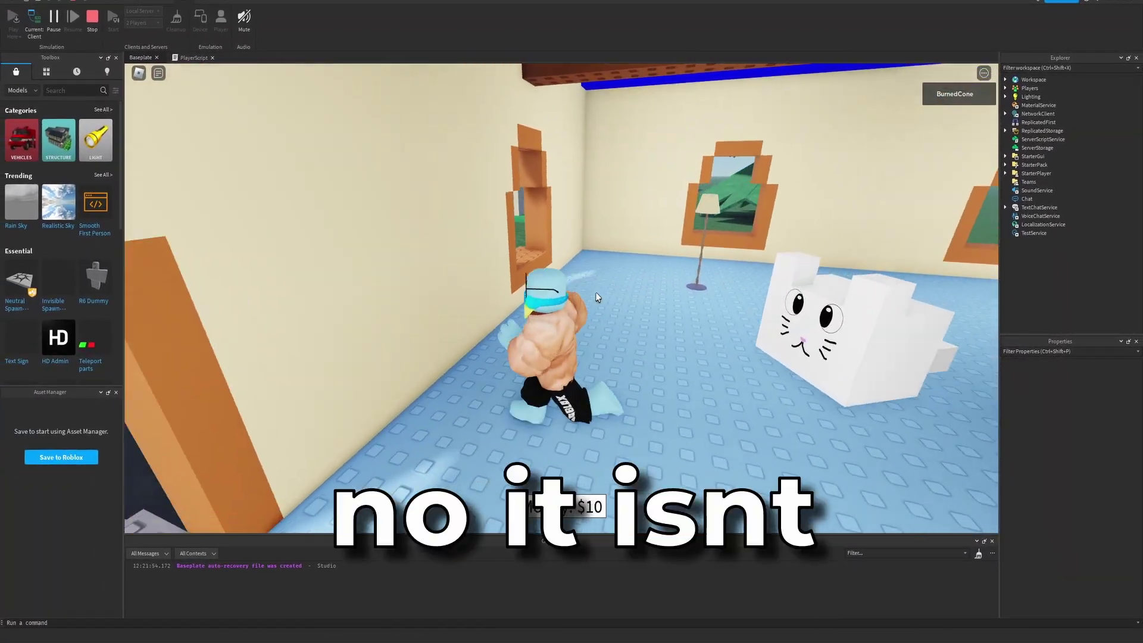
Step: Lead the cats out of the store and along the road to check how several pets follow
key("w")
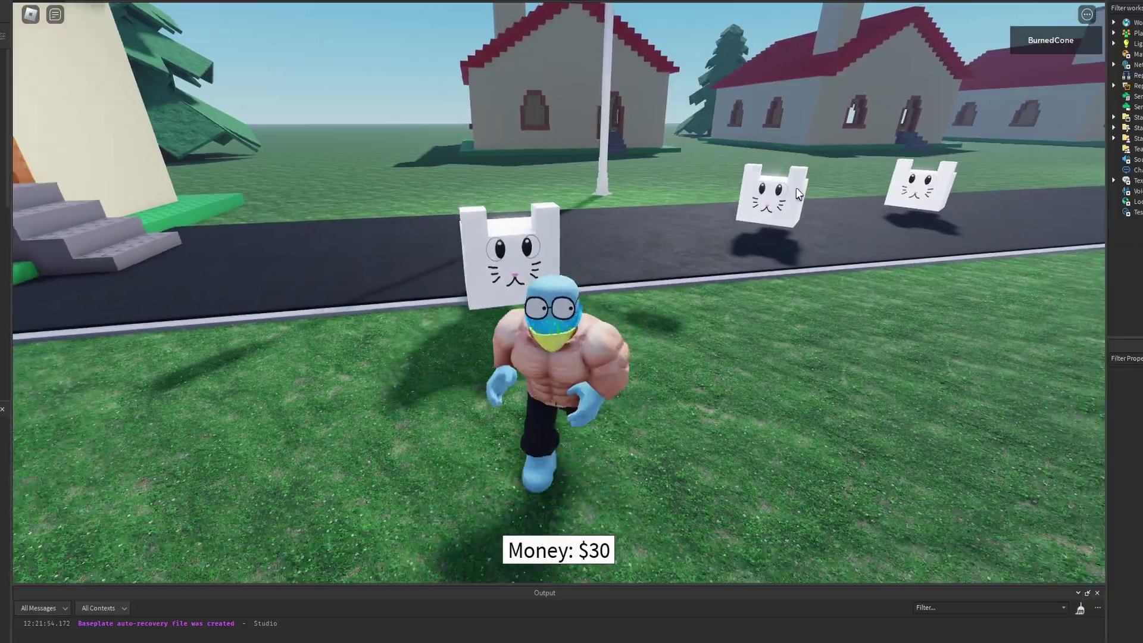
key("w")
right_click_drag(684, 180, 684, 180)
key("a")
key("s")
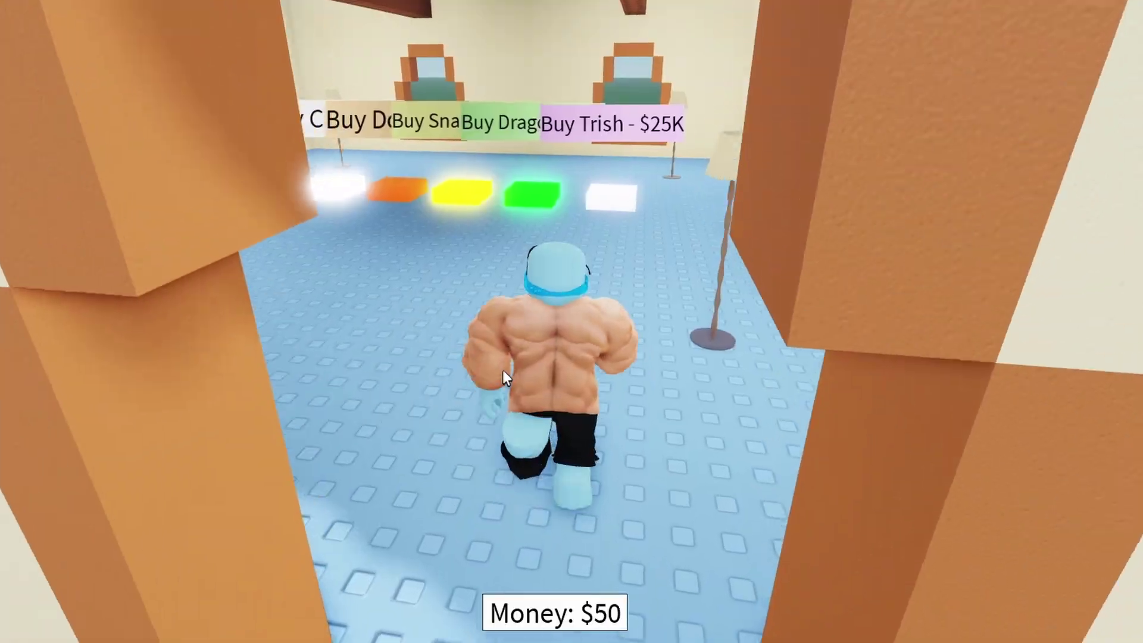
Step: Return the character to the pet store and buy a dog for $50
key("w")
key("a")
key("w")
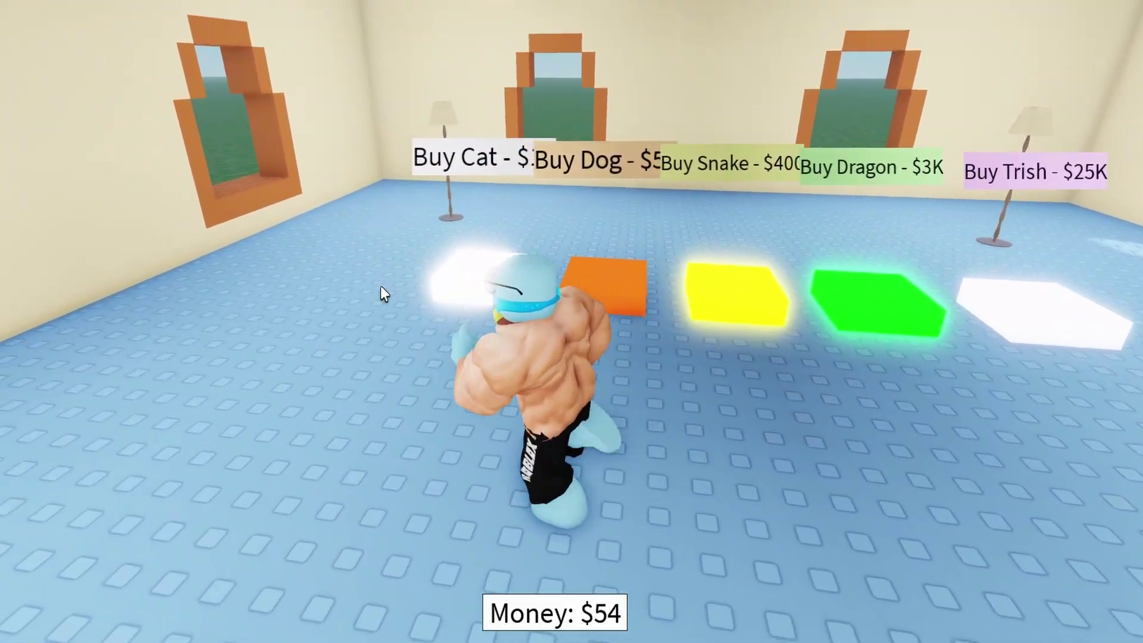
right_click_drag(498, 321, 498, 321)
key("w")
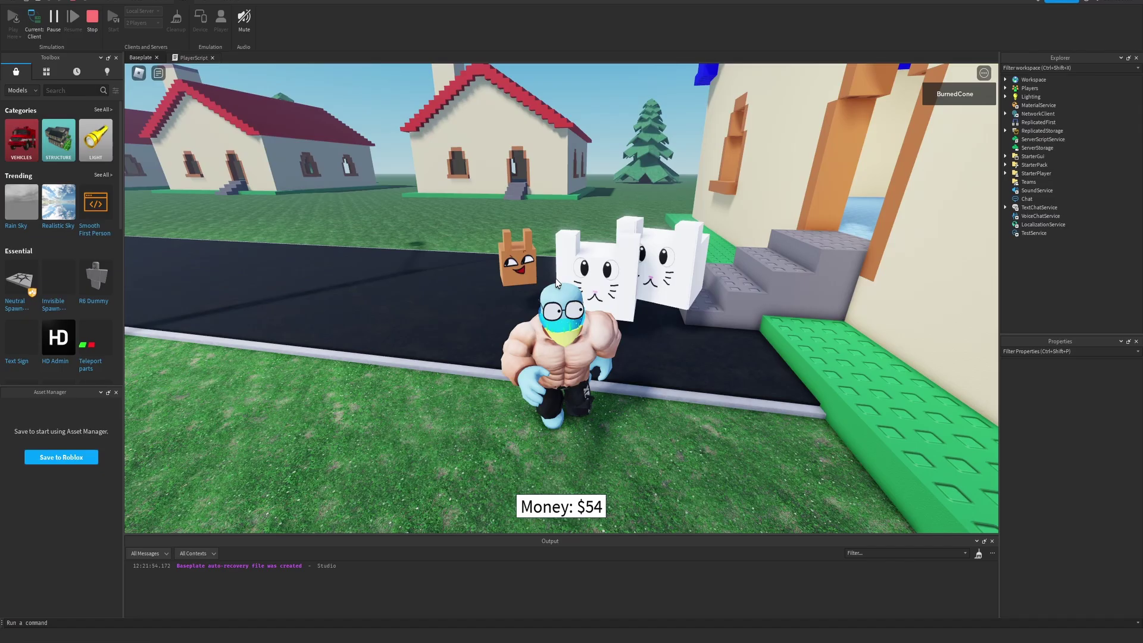
Step: Walk the dog and cats around outside the store, then lead them back in and buy another dog for $50
key("a")
key("w")
right_click_drag(613, 283, 613, 282)
key("a")
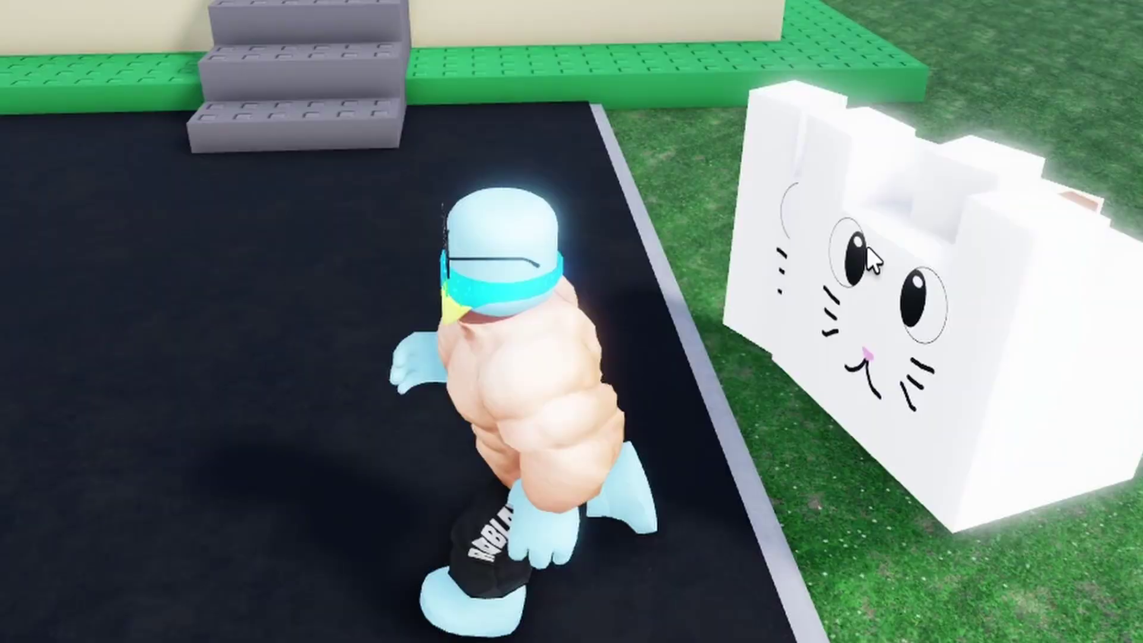
key("w")
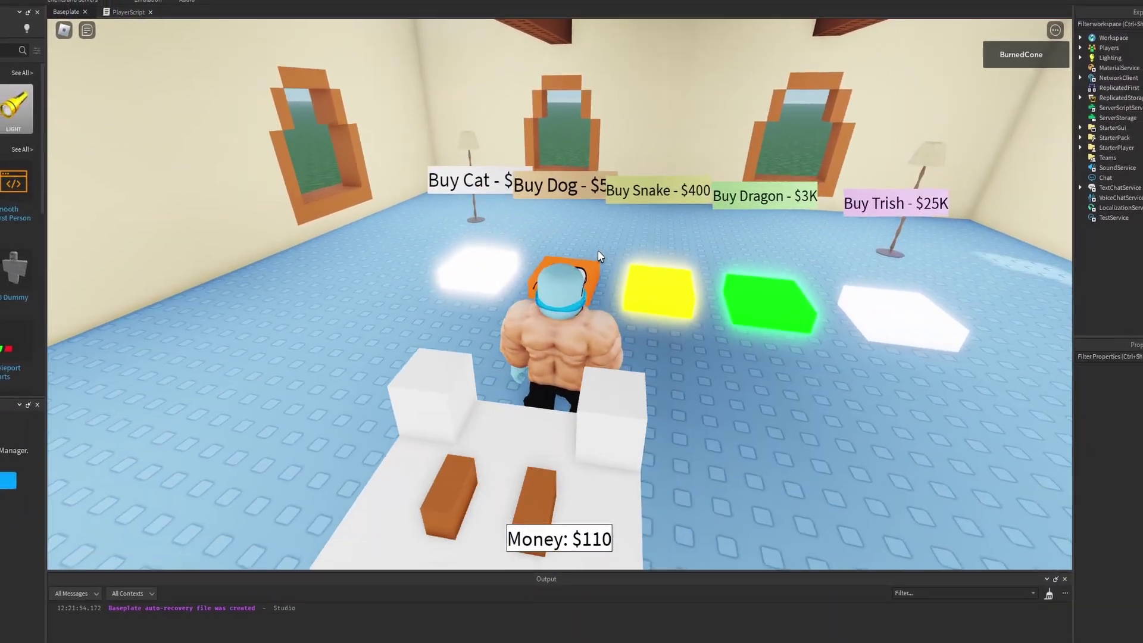
key("w")
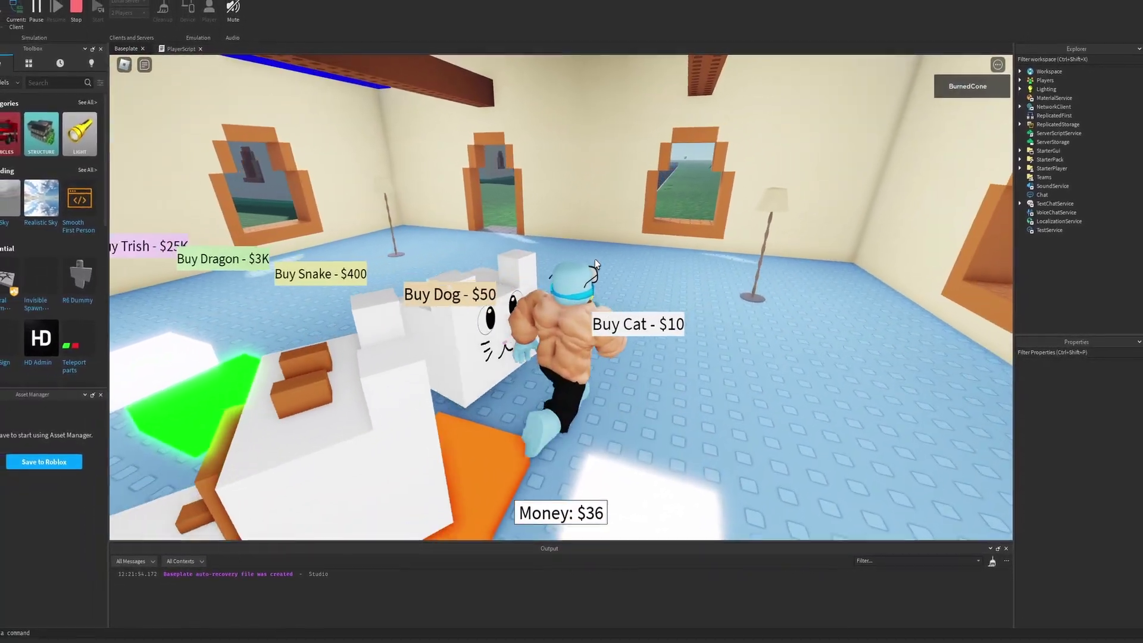
Step: Lead the dogs and cats outside the pet store and back in, and buy snakes for $400 each
key("w")
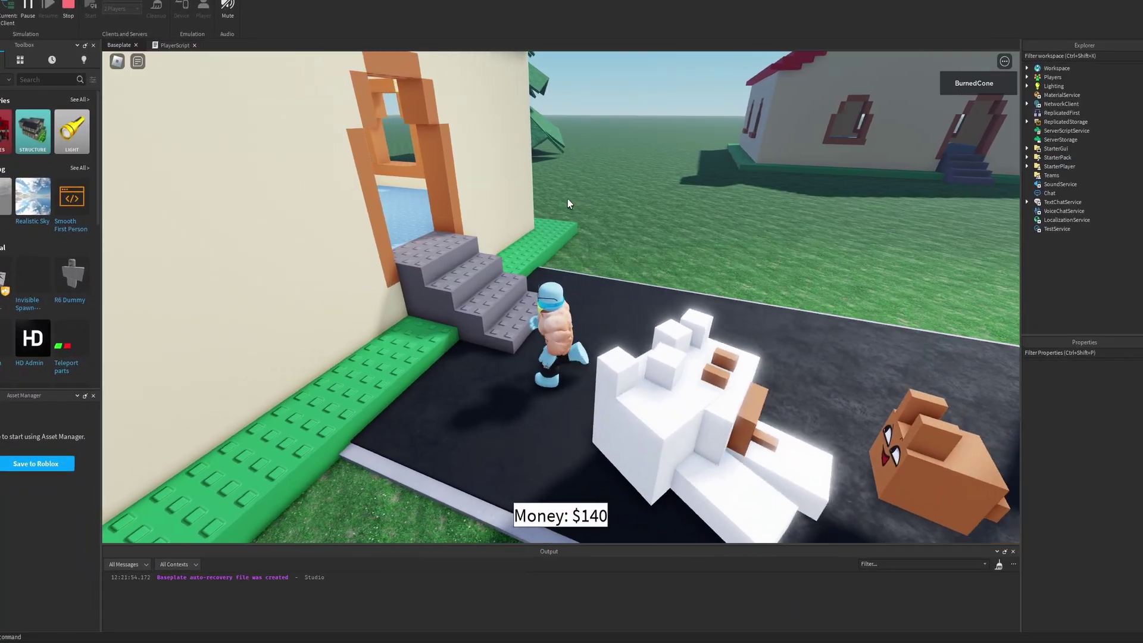
key("w")
key("w")
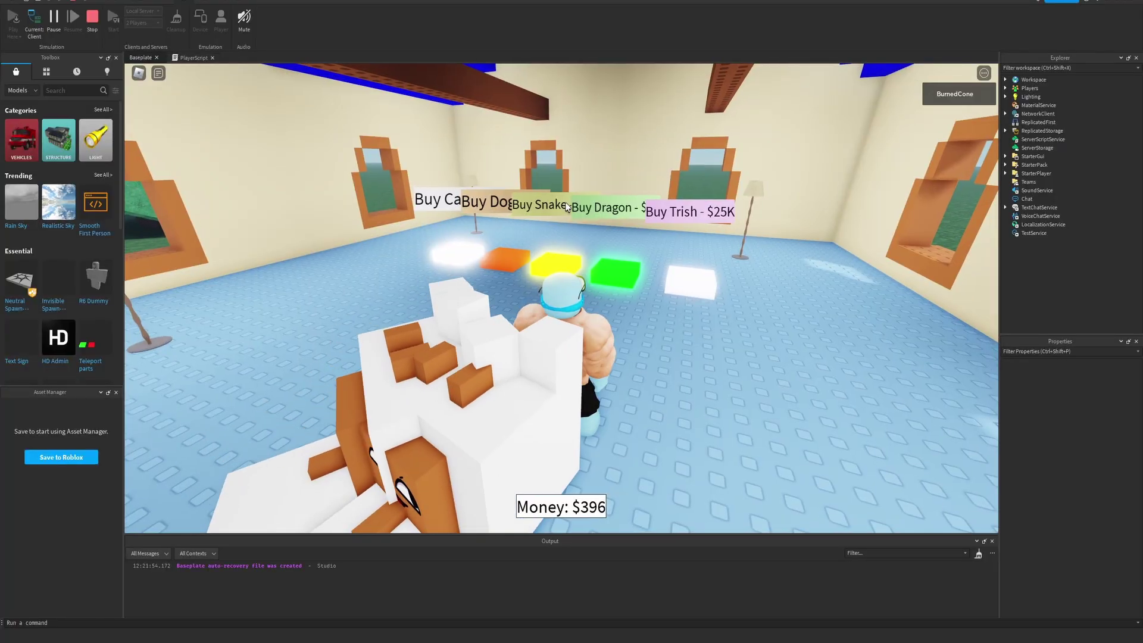
key("w")
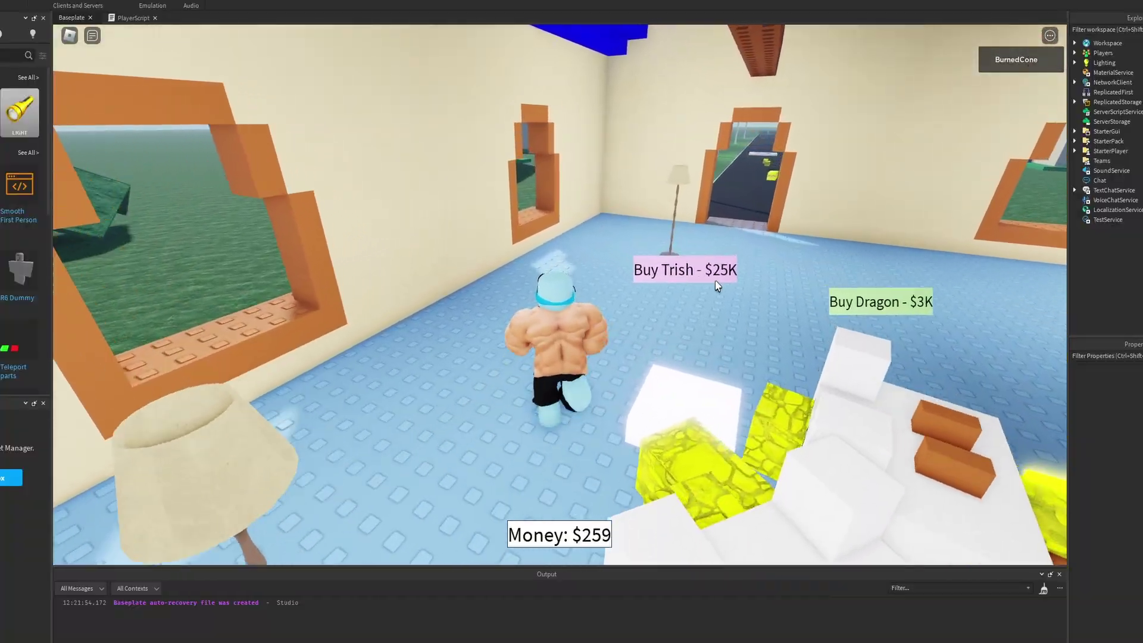
Step: Walk the snakes out of the store along the road, and return to buy dragons for $3K each
key("w")
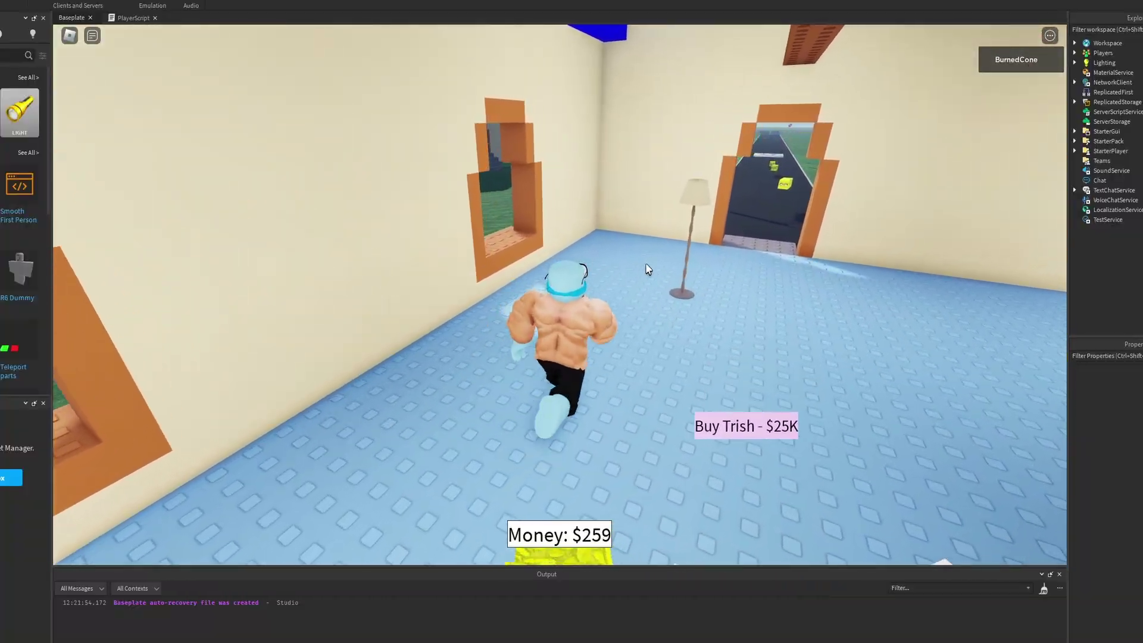
right_click_drag(643, 276, 663, 281)
key("w")
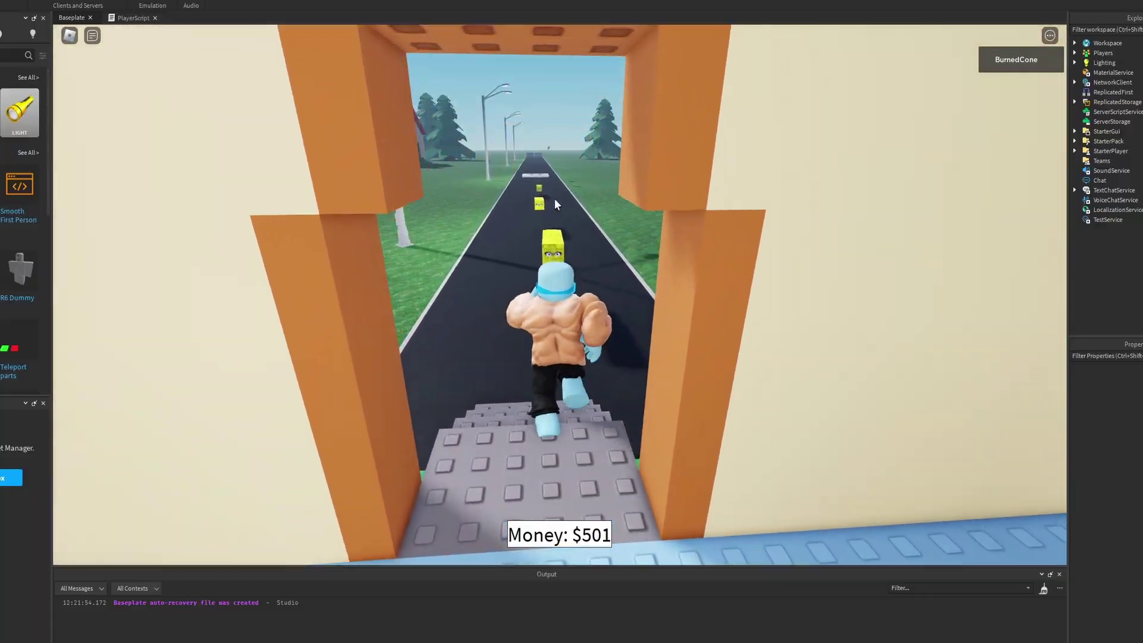
key("w")
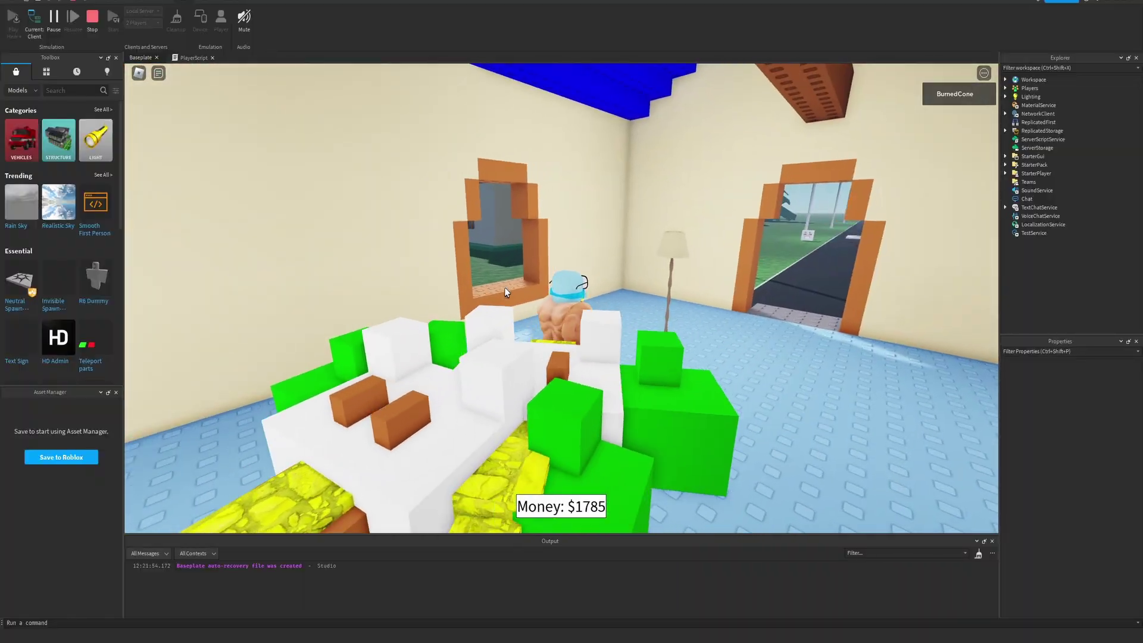
Step: Lead the dragons out along the road to earn money, and buy the Trish pet for $25K
key("w")
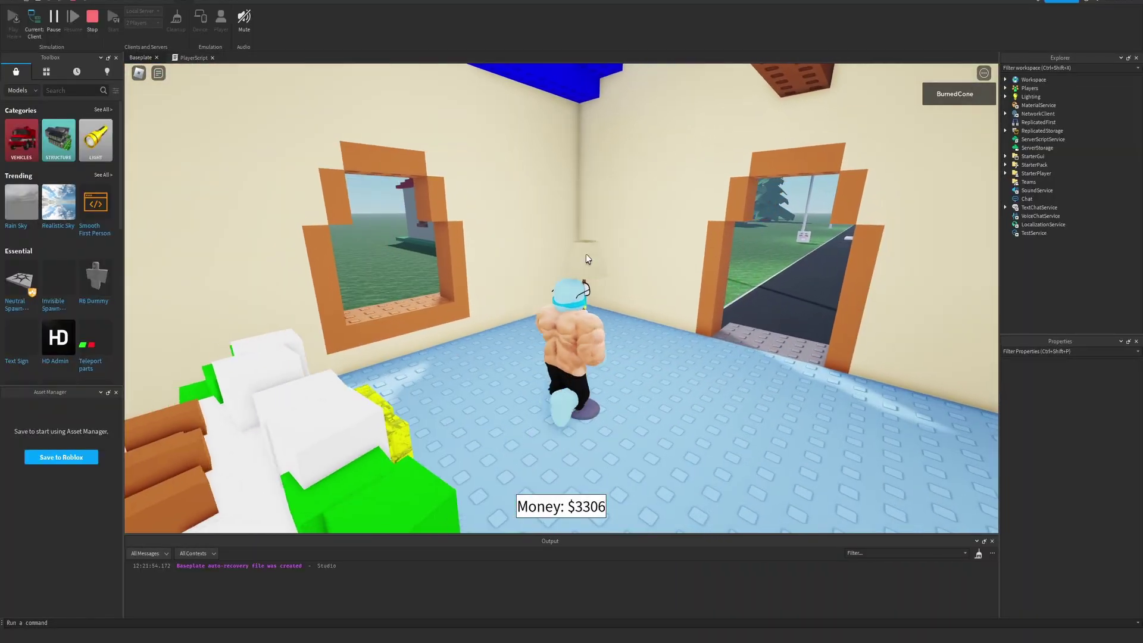
key("w")
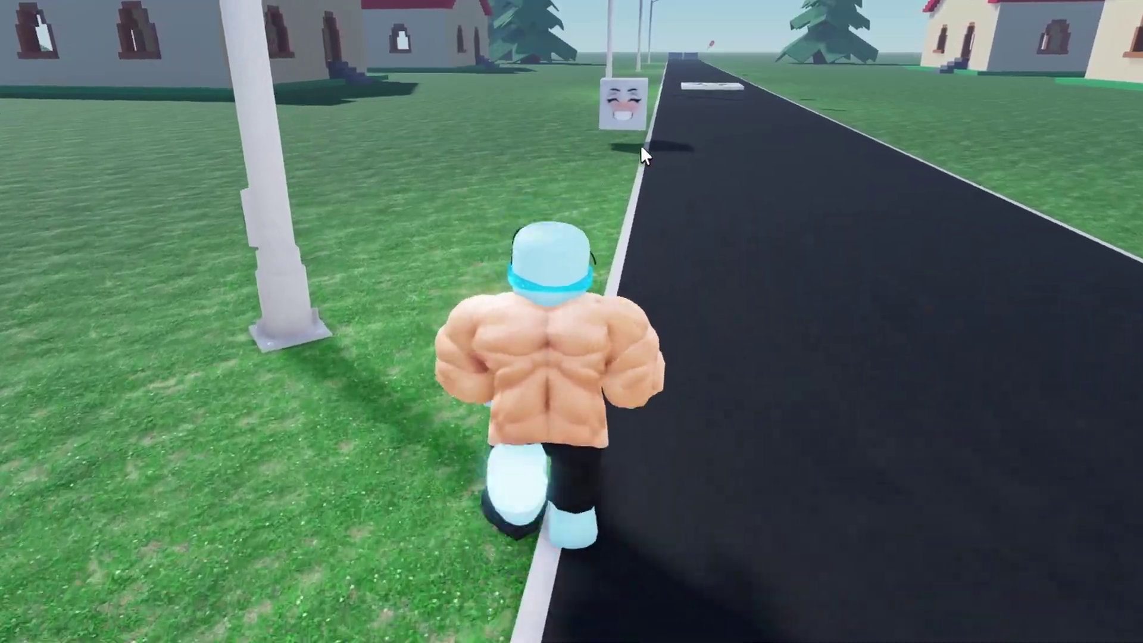
right_click_drag(670, 127, 669, 139)
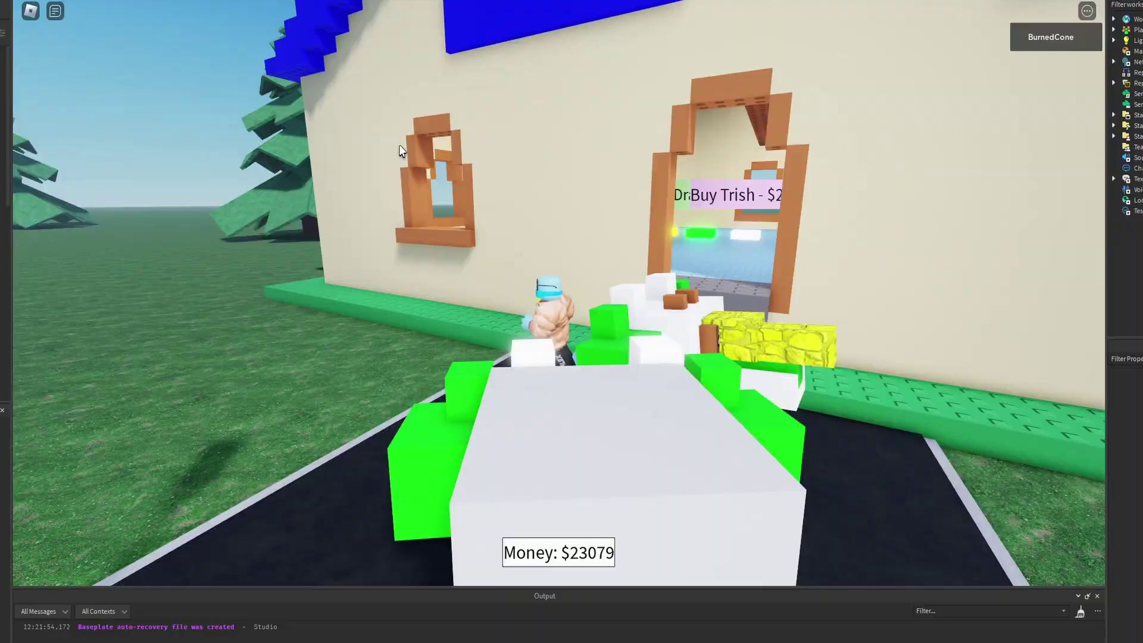
key("w")
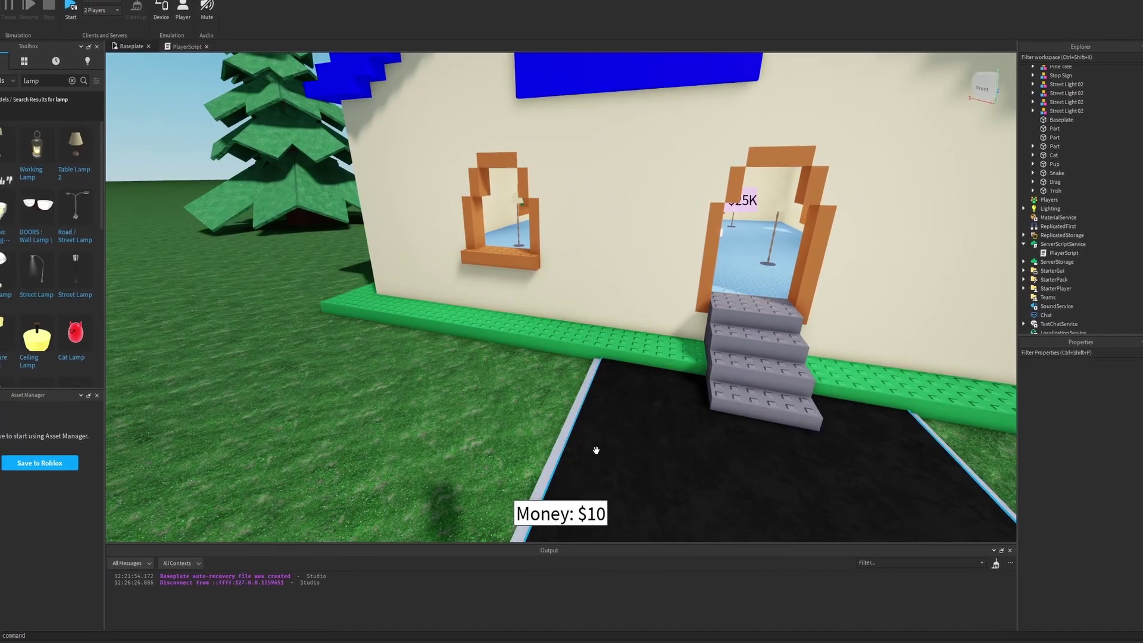
key("w")
right_click_drag(597, 451, 598, 413)
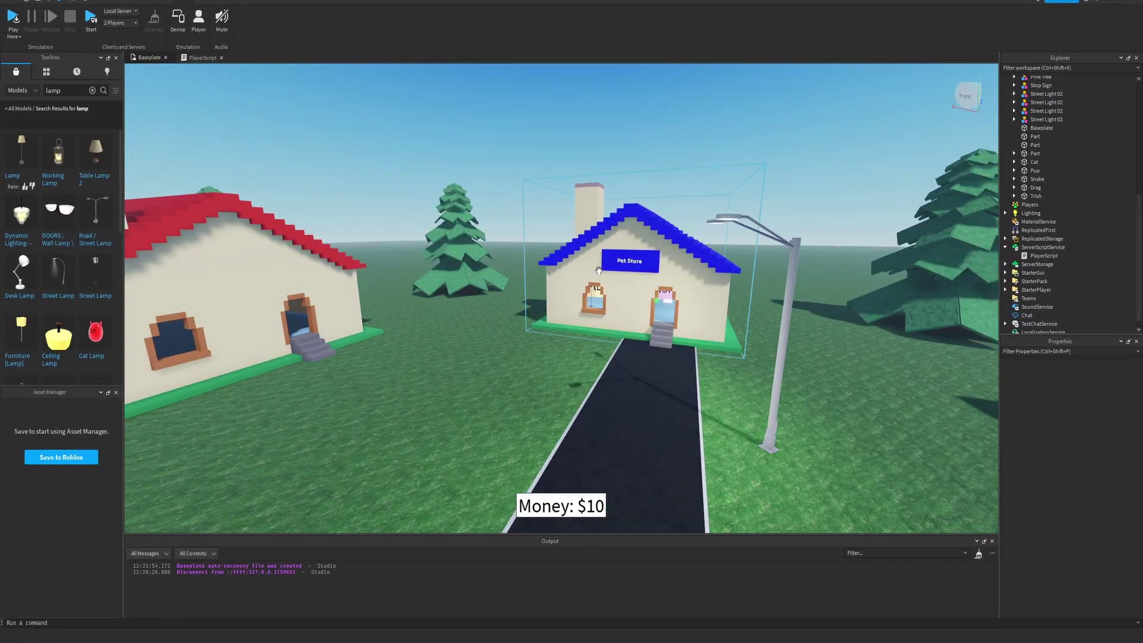
right_click_drag(523, 277, 694, 309)
right_click_drag(607, 290, 635, 262)
key("s")
key("d")
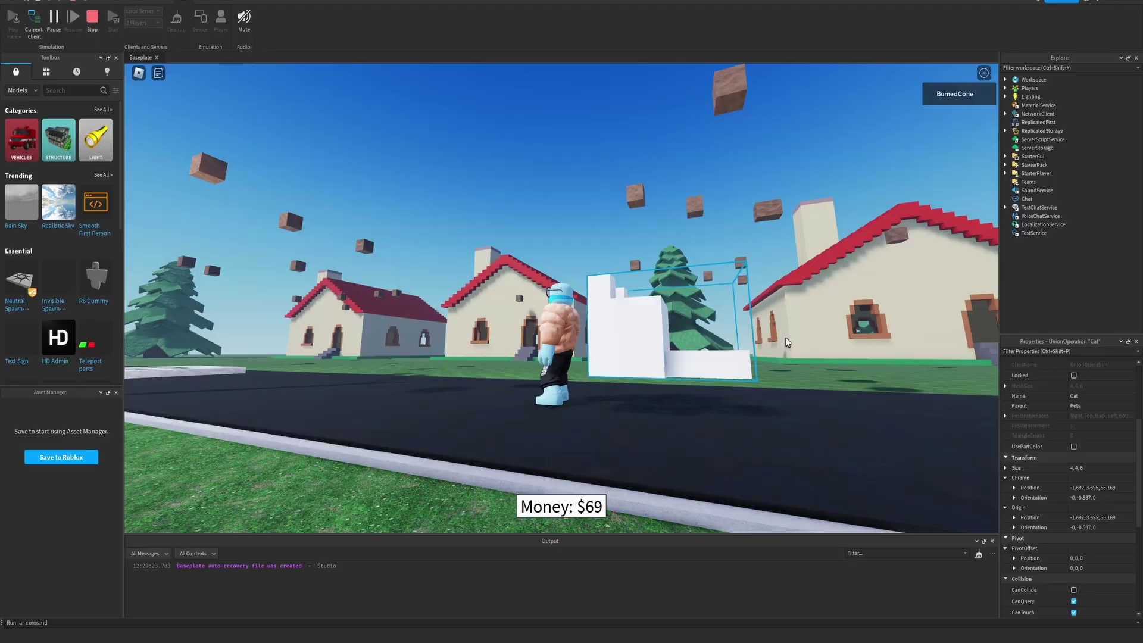
Step: Playtest the brick rain event from the road, watching the squares fall around the character and its cat
right_click_drag(785, 337, 786, 336)
scroll(786, 338, "down", 3)
key("a")
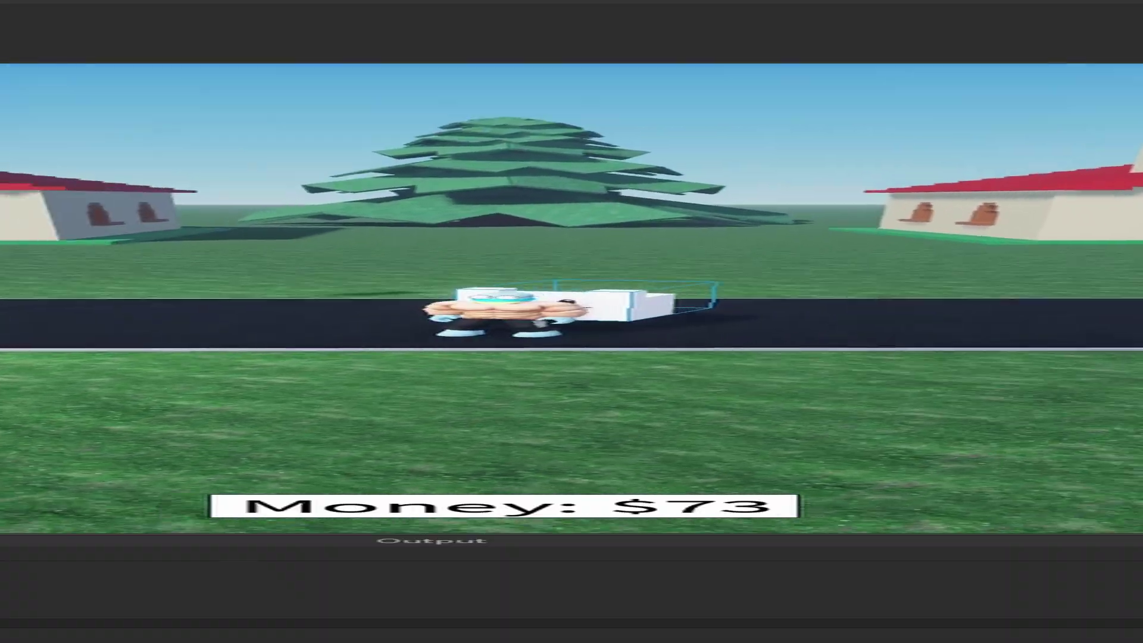
right_click_drag(786, 337, 786, 337)
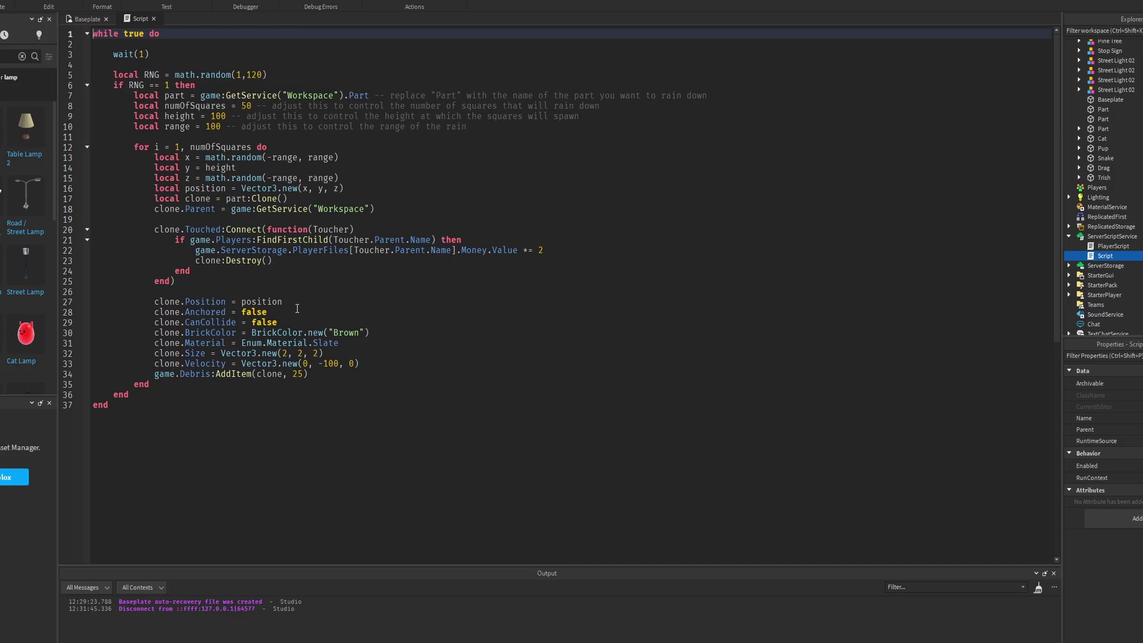
Step: Edit the CanCollide value of the falling squares in the script, and run the character into the landed squares to collect money
double_click(317, 322)
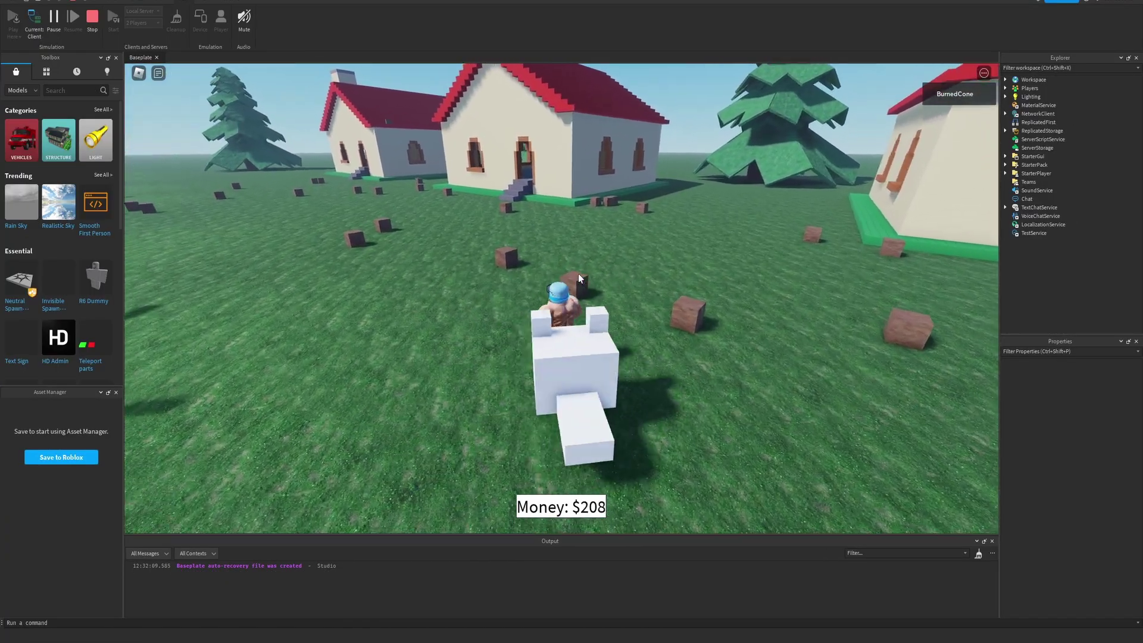
key("w")
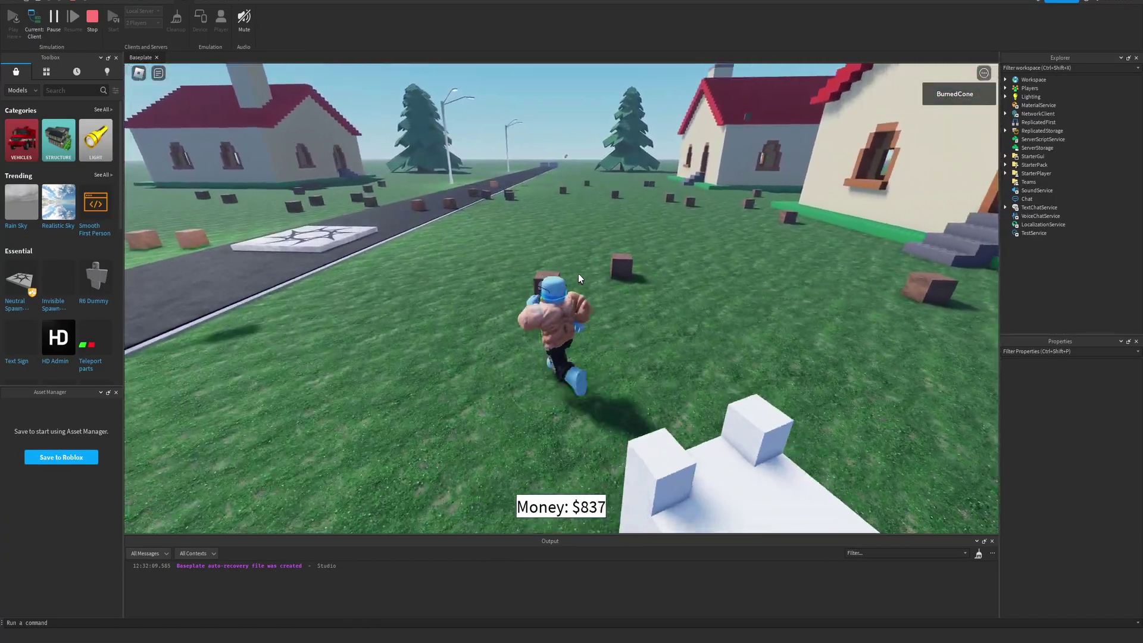
key("a")
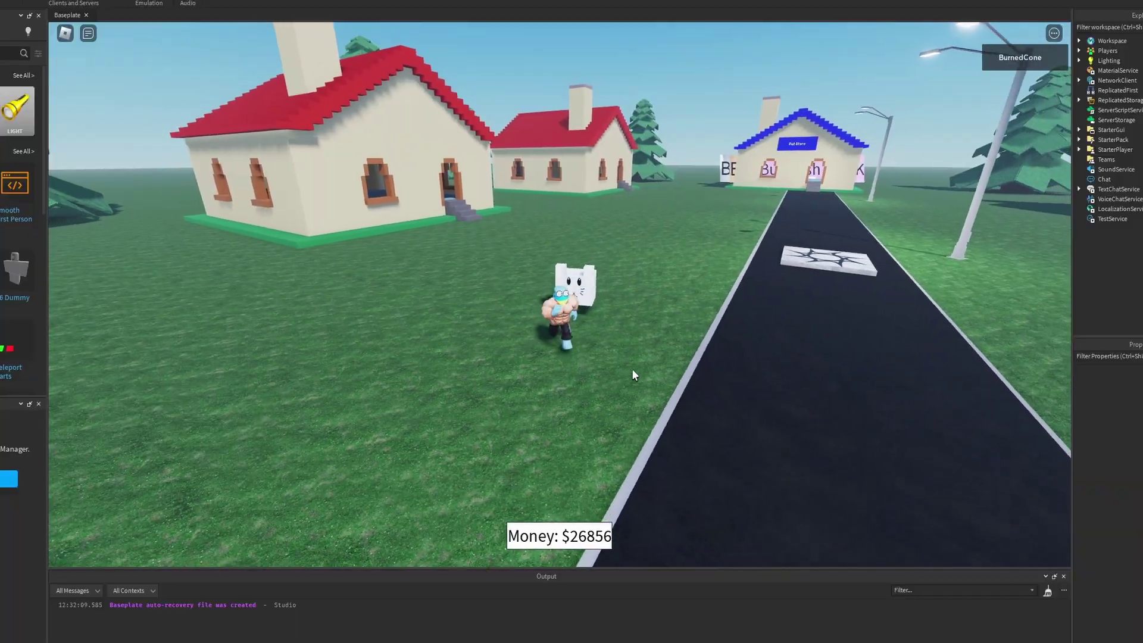
key("d")
key("w")
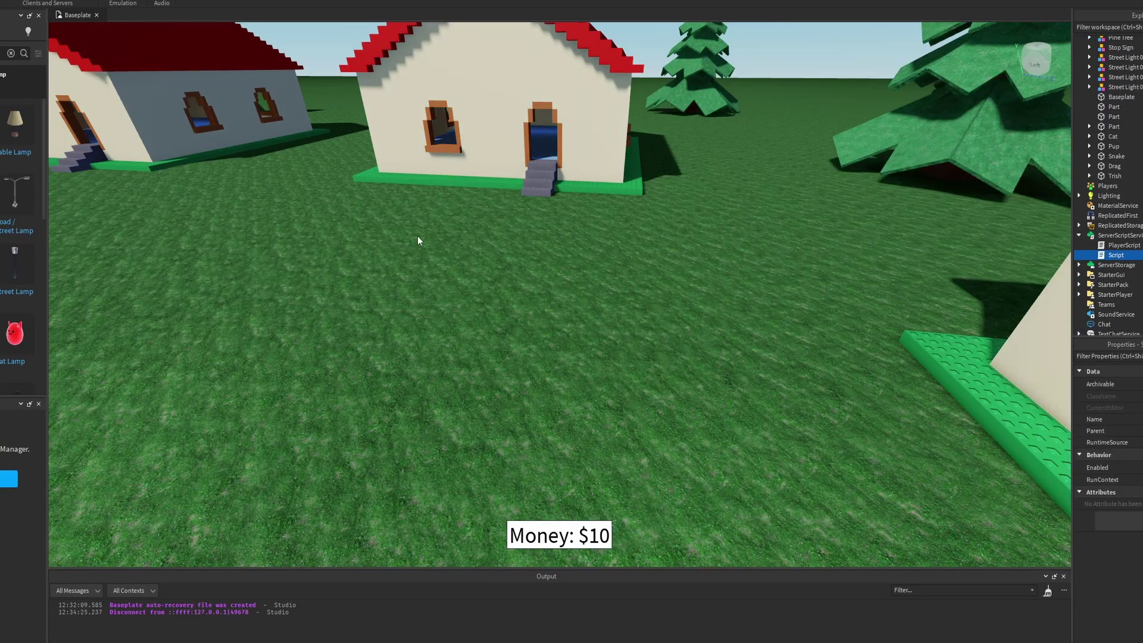
Step: Start publishing the game to Roblox, naming it "Adopt it?" with the description "raise cutie little guys! and earn money!"
right_click_drag(419, 242, 581, 285)
key("w")
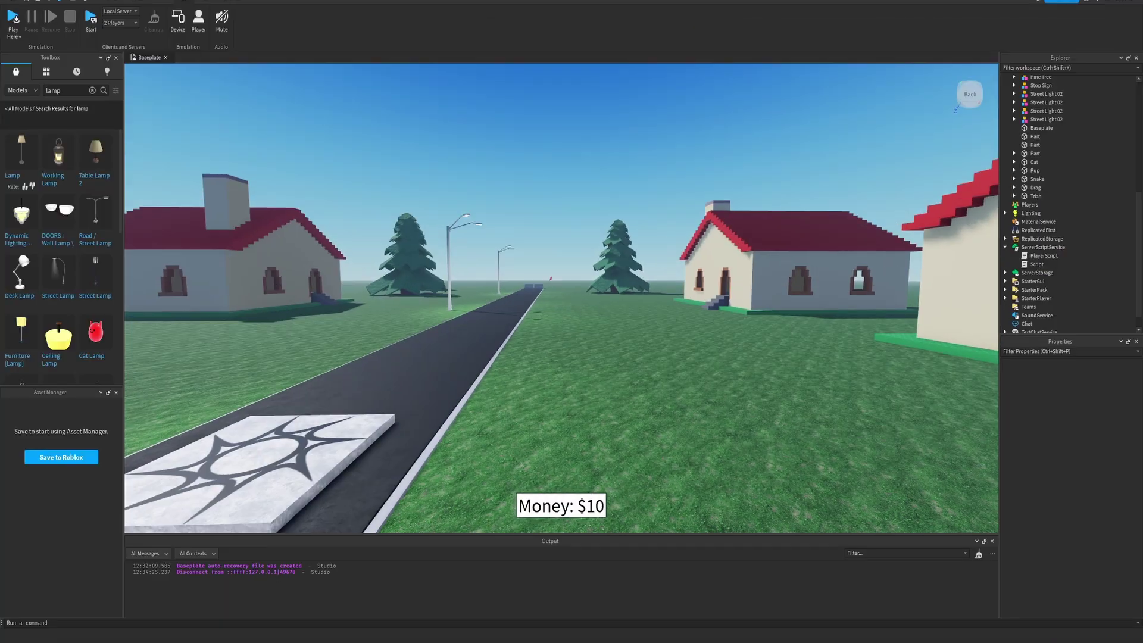
key("alt+p")
type("Adopt")
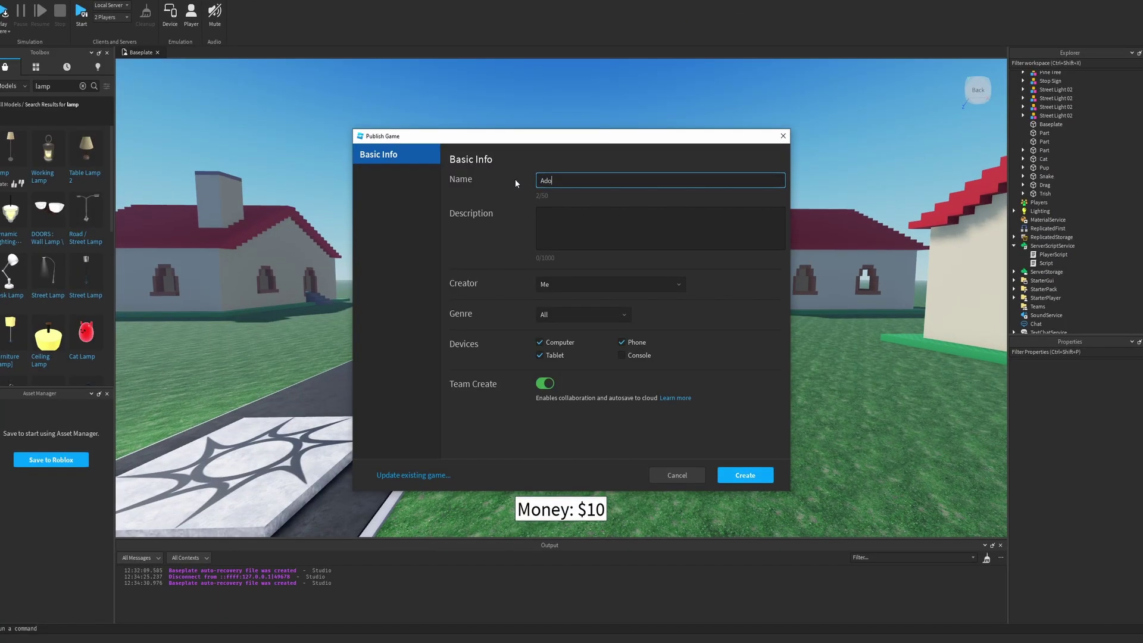
type(" it?")
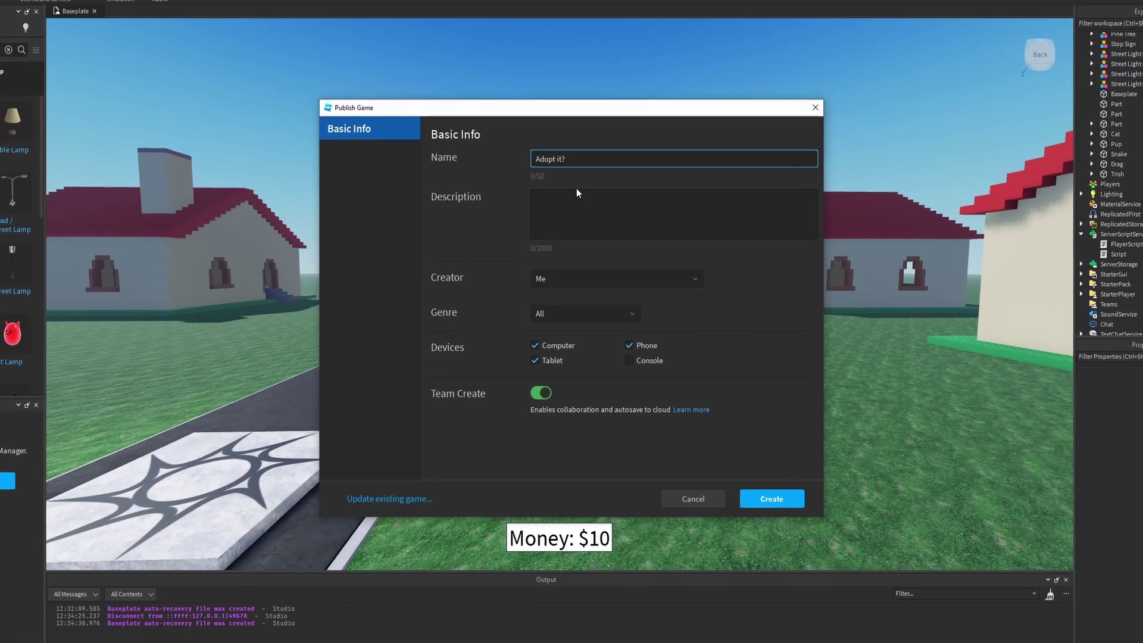
left_click(575, 208)
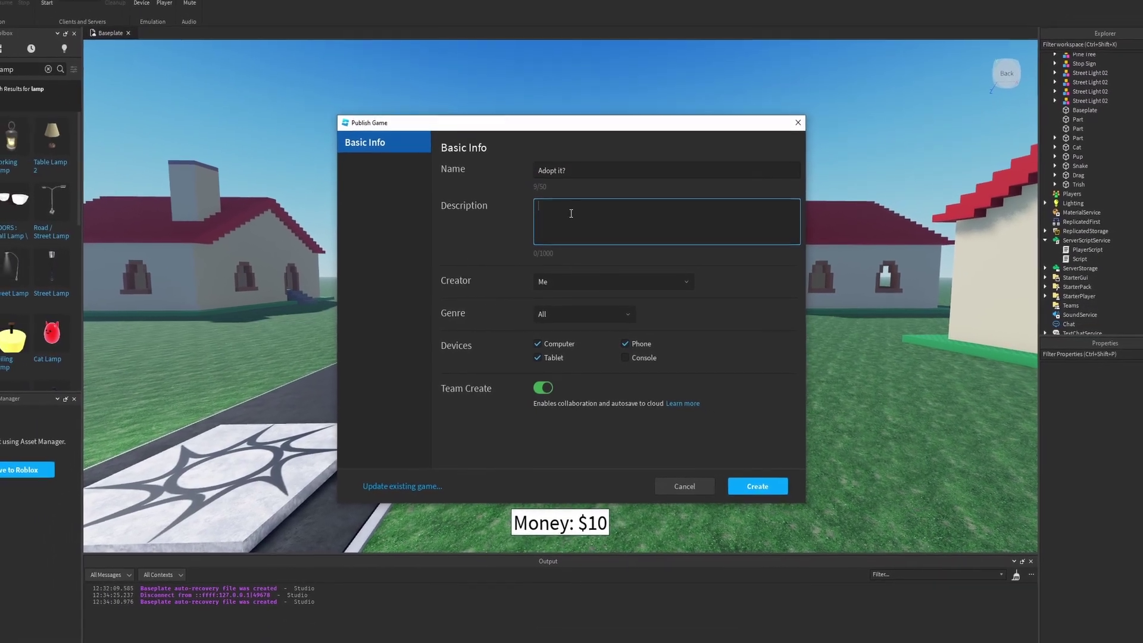
type("raise cutie little guys! and earn m")
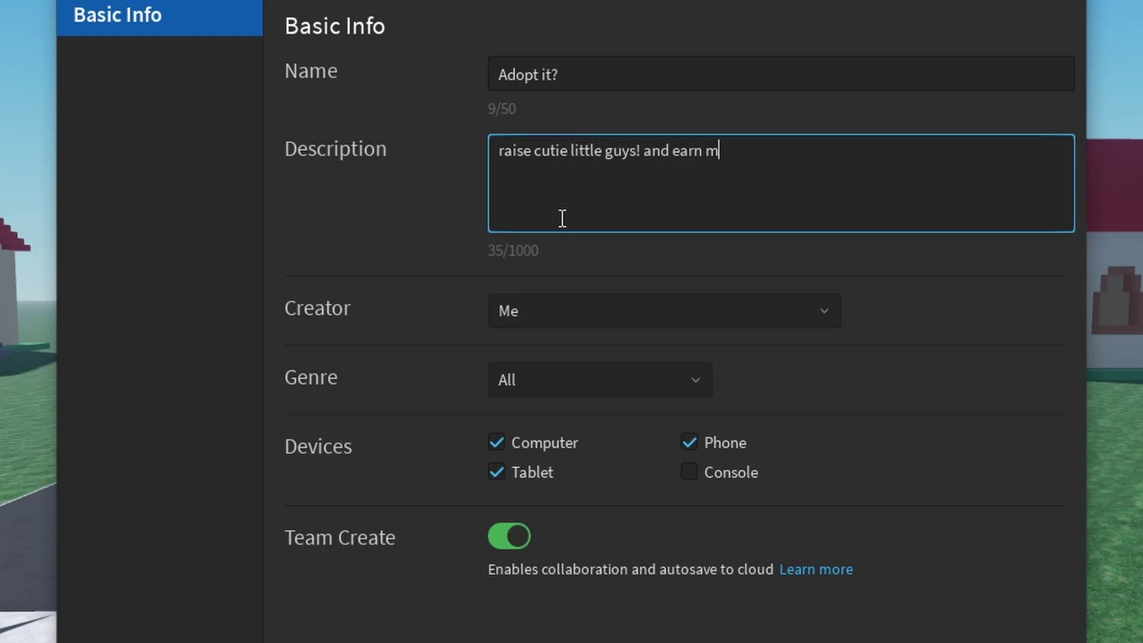
type("y!")
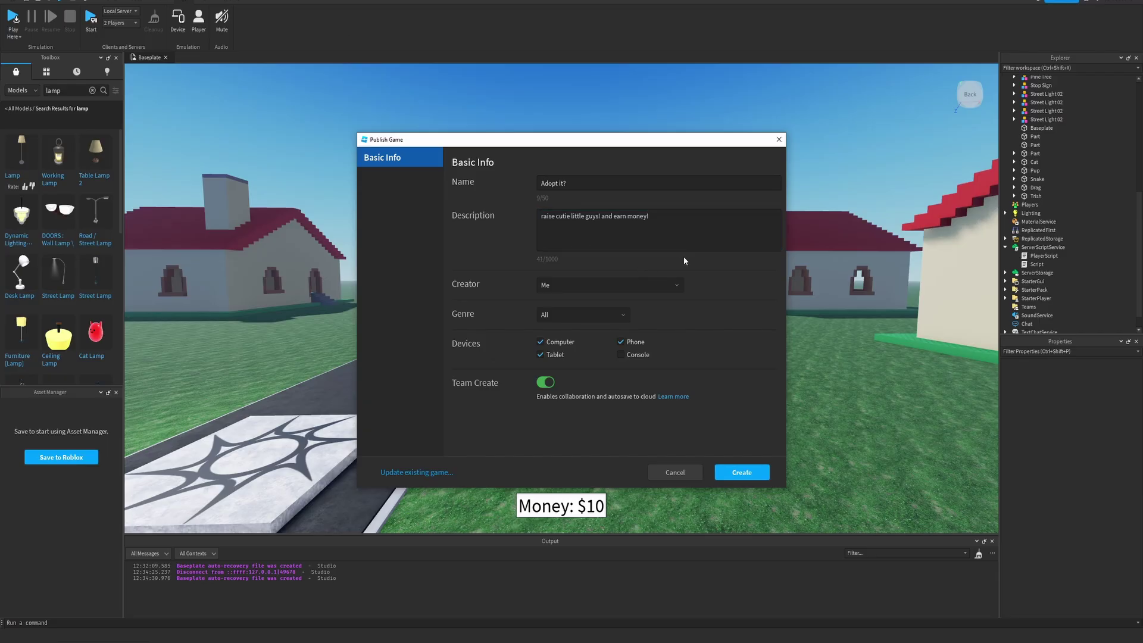
Step: Set the genre to Town and City, turn off Team Create, and create the published game
left_click(583, 314)
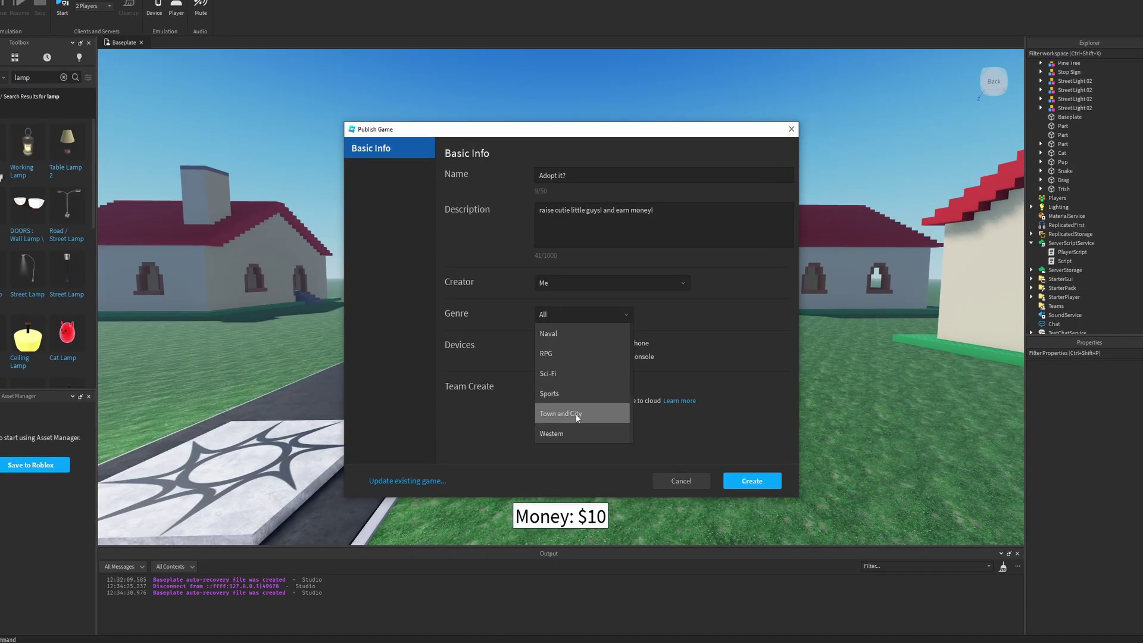
left_click(578, 410)
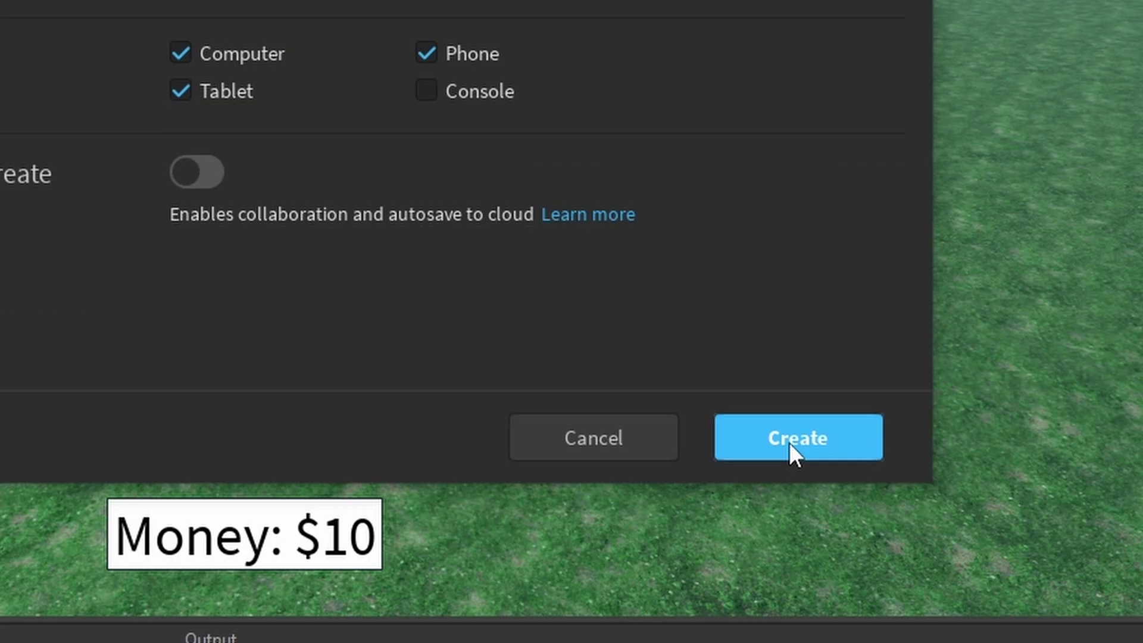
left_click(750, 482)
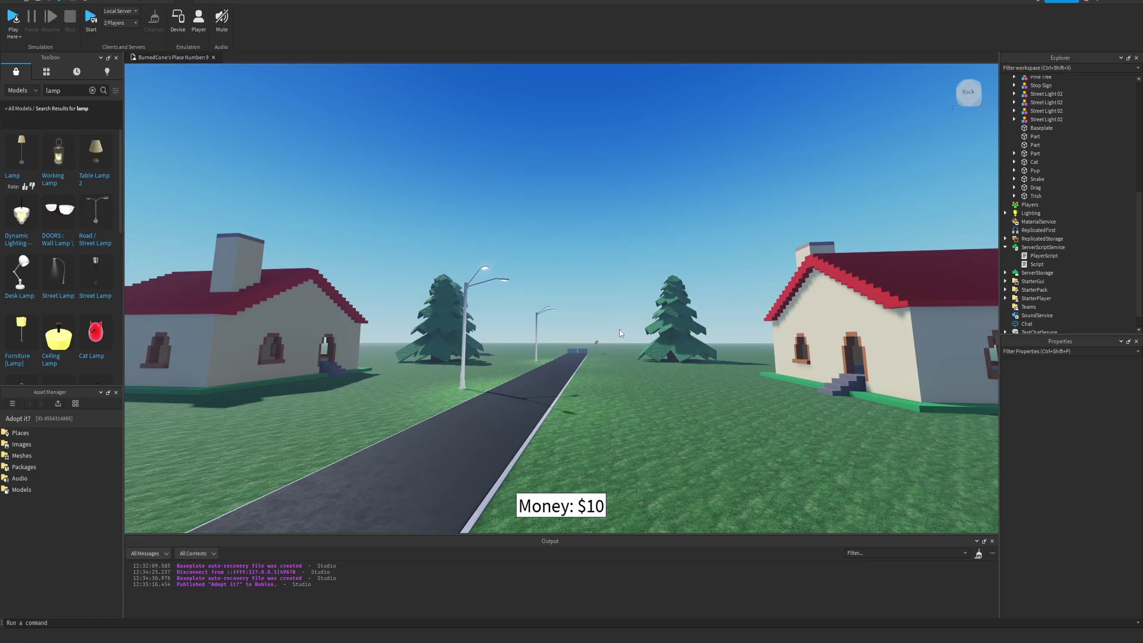
Step: Examine the finished neighborhood from above, including the road, street lights, houses, trees and pet store
scroll(620, 330, "up", 4)
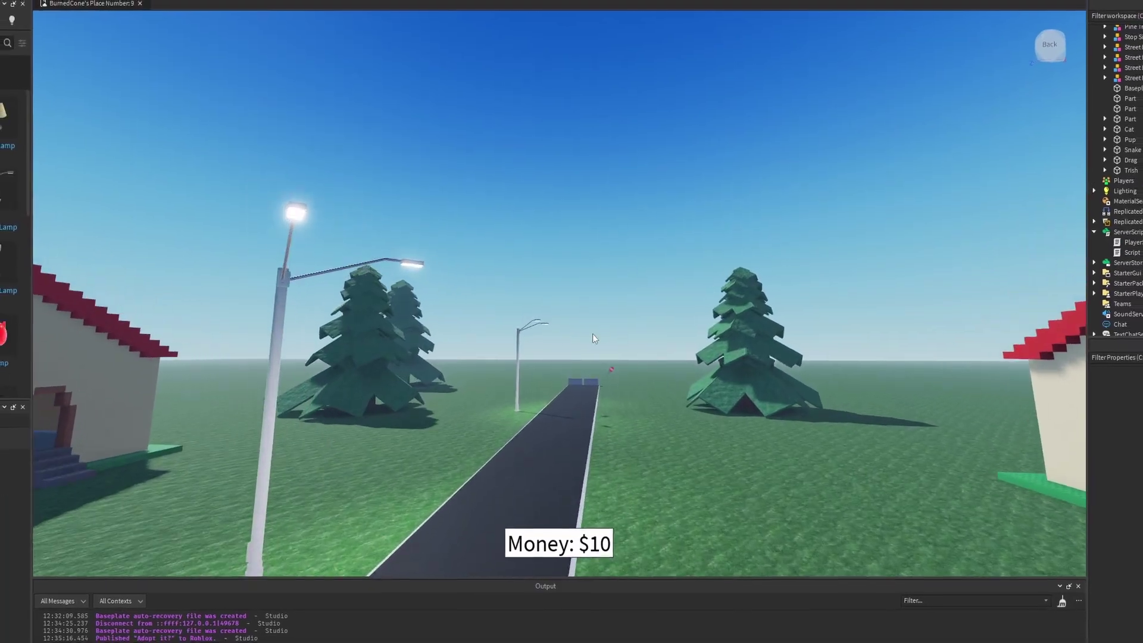
scroll(619, 339, "up", 3)
right_click_drag(645, 345, 688, 324)
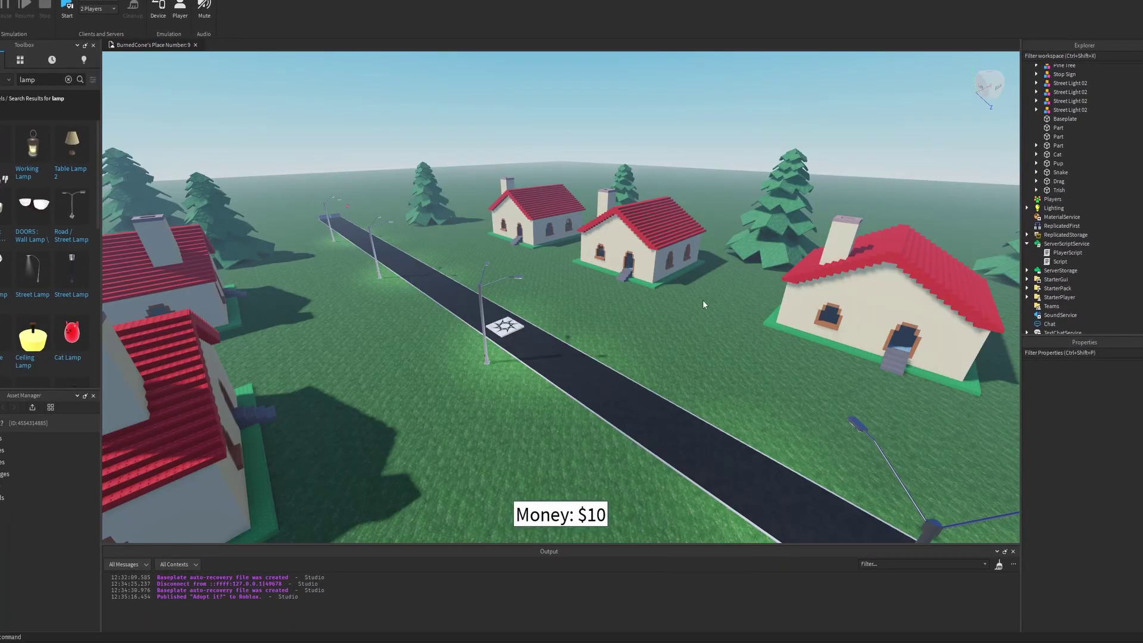
key("w")
right_click_drag(703, 301, 666, 263)
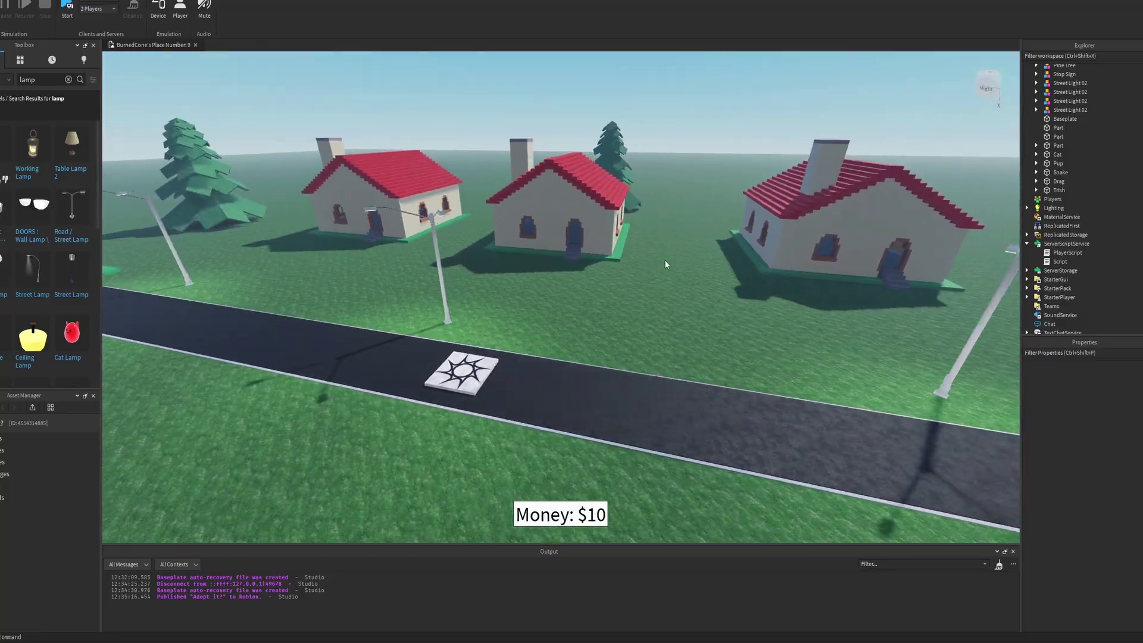
key("d")
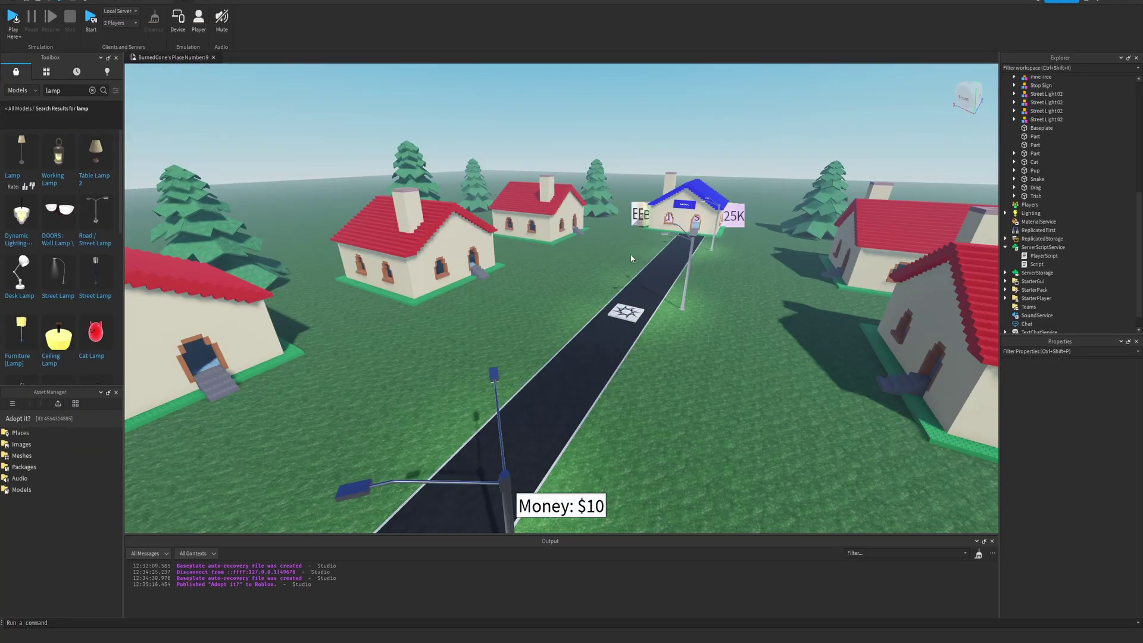
key("s")
right_click_drag(578, 251, 585, 249)
key("w")
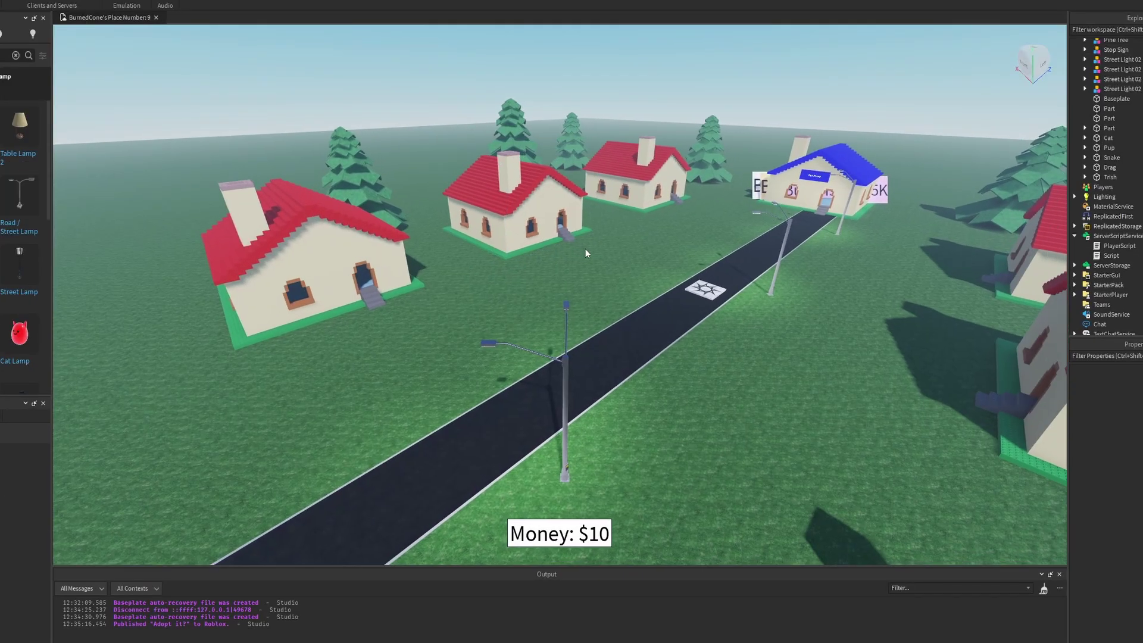
key("w")
key("s")
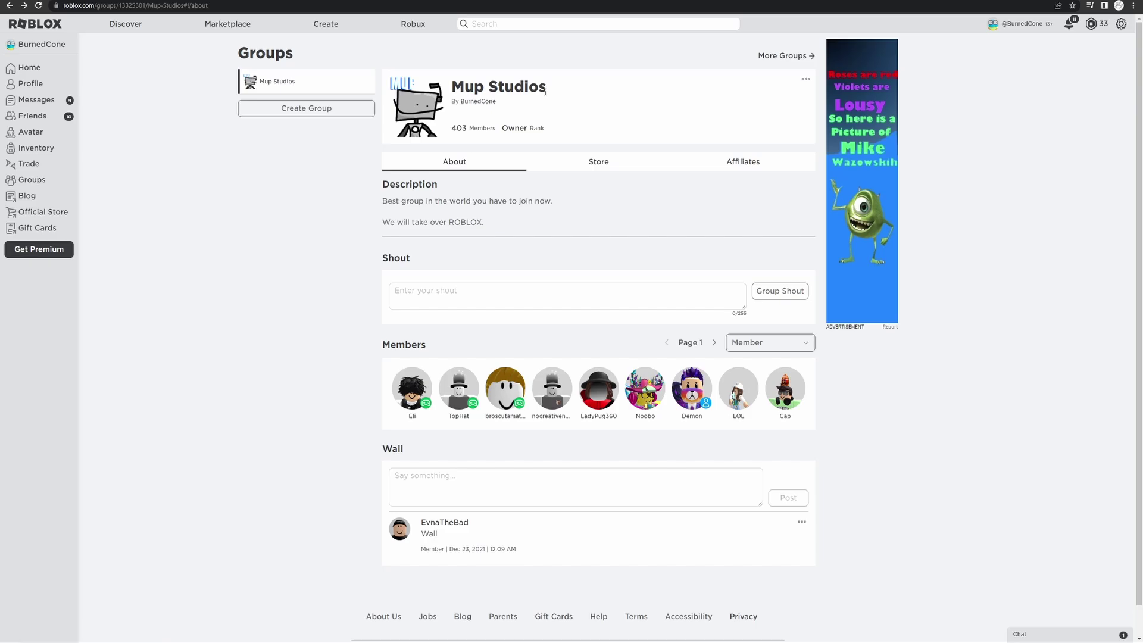
Step: Review the Mup Studios group page on the Roblox website, highlighting the group name and the line "We will take over ROBLOX."
left_click_drag(545, 91, 469, 88)
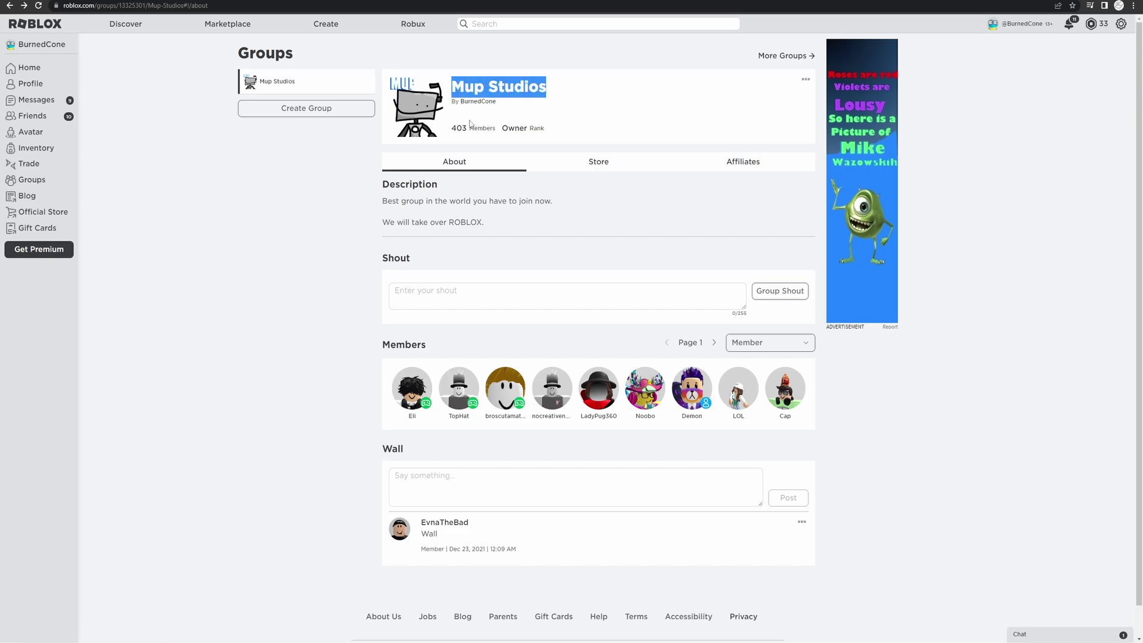
left_click_drag(485, 224, 381, 224)
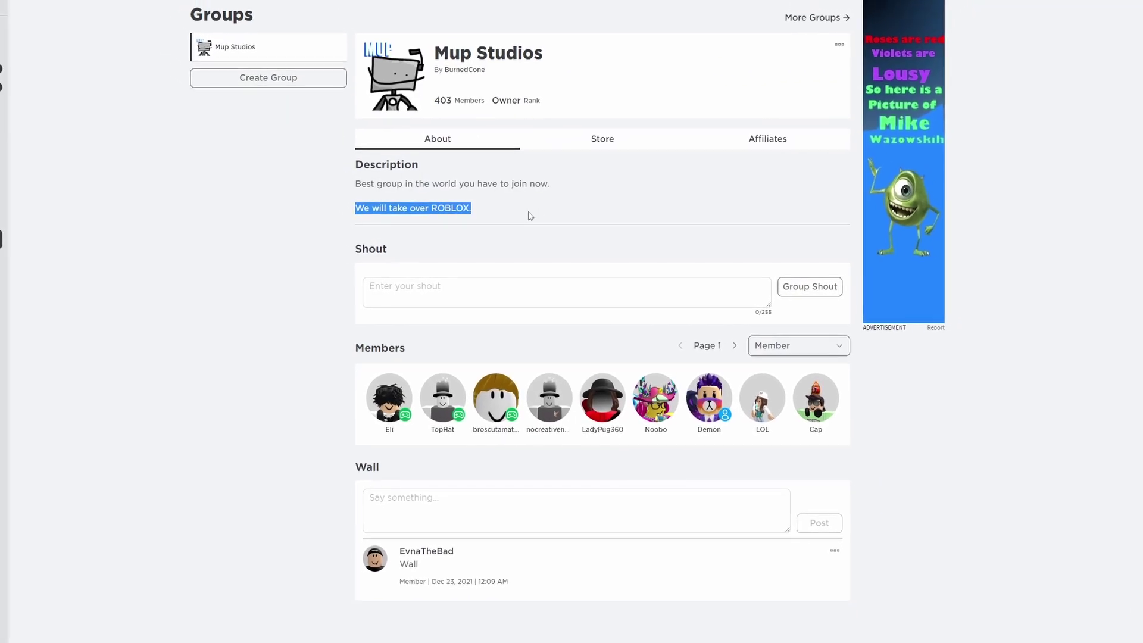
left_click(476, 211)
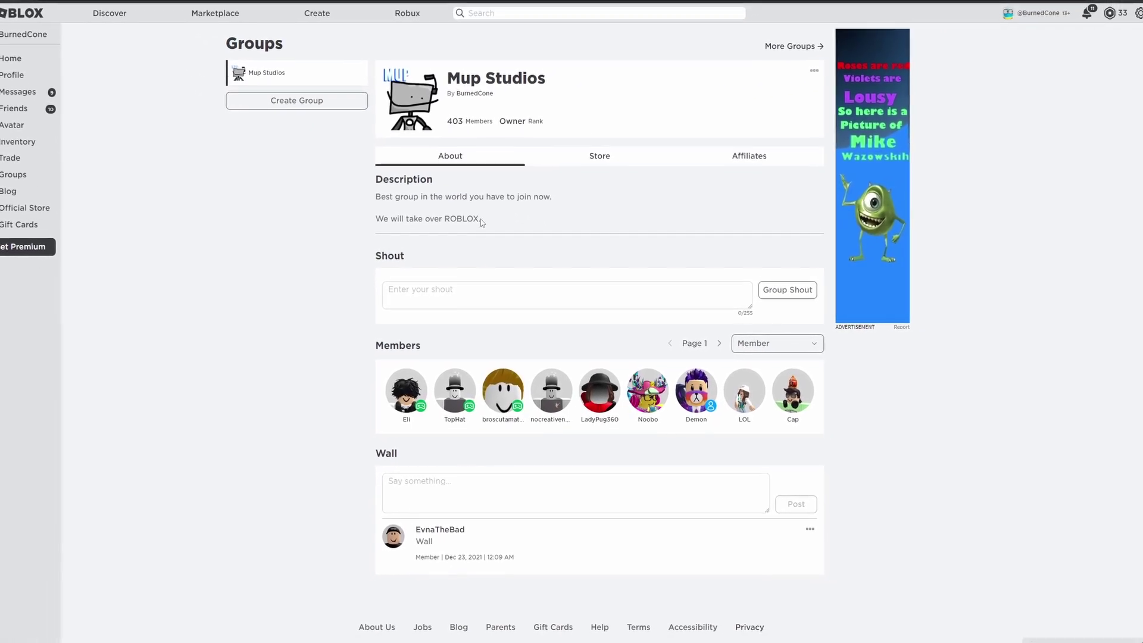
left_click_drag(480, 220, 368, 230)
left_click(483, 221)
left_click_drag(483, 221, 428, 223)
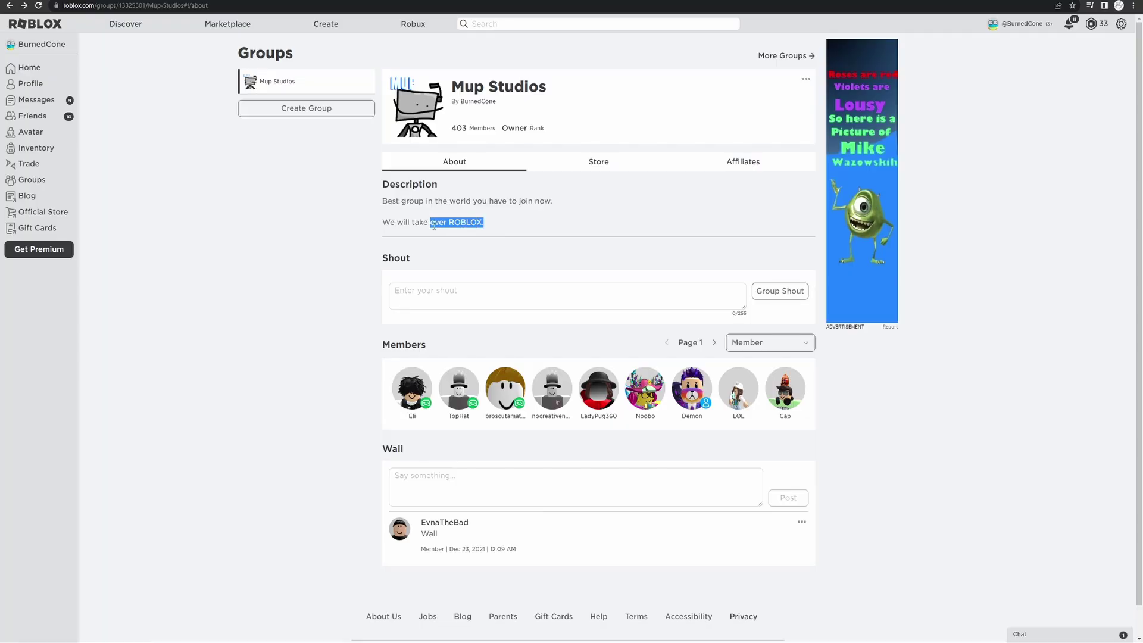